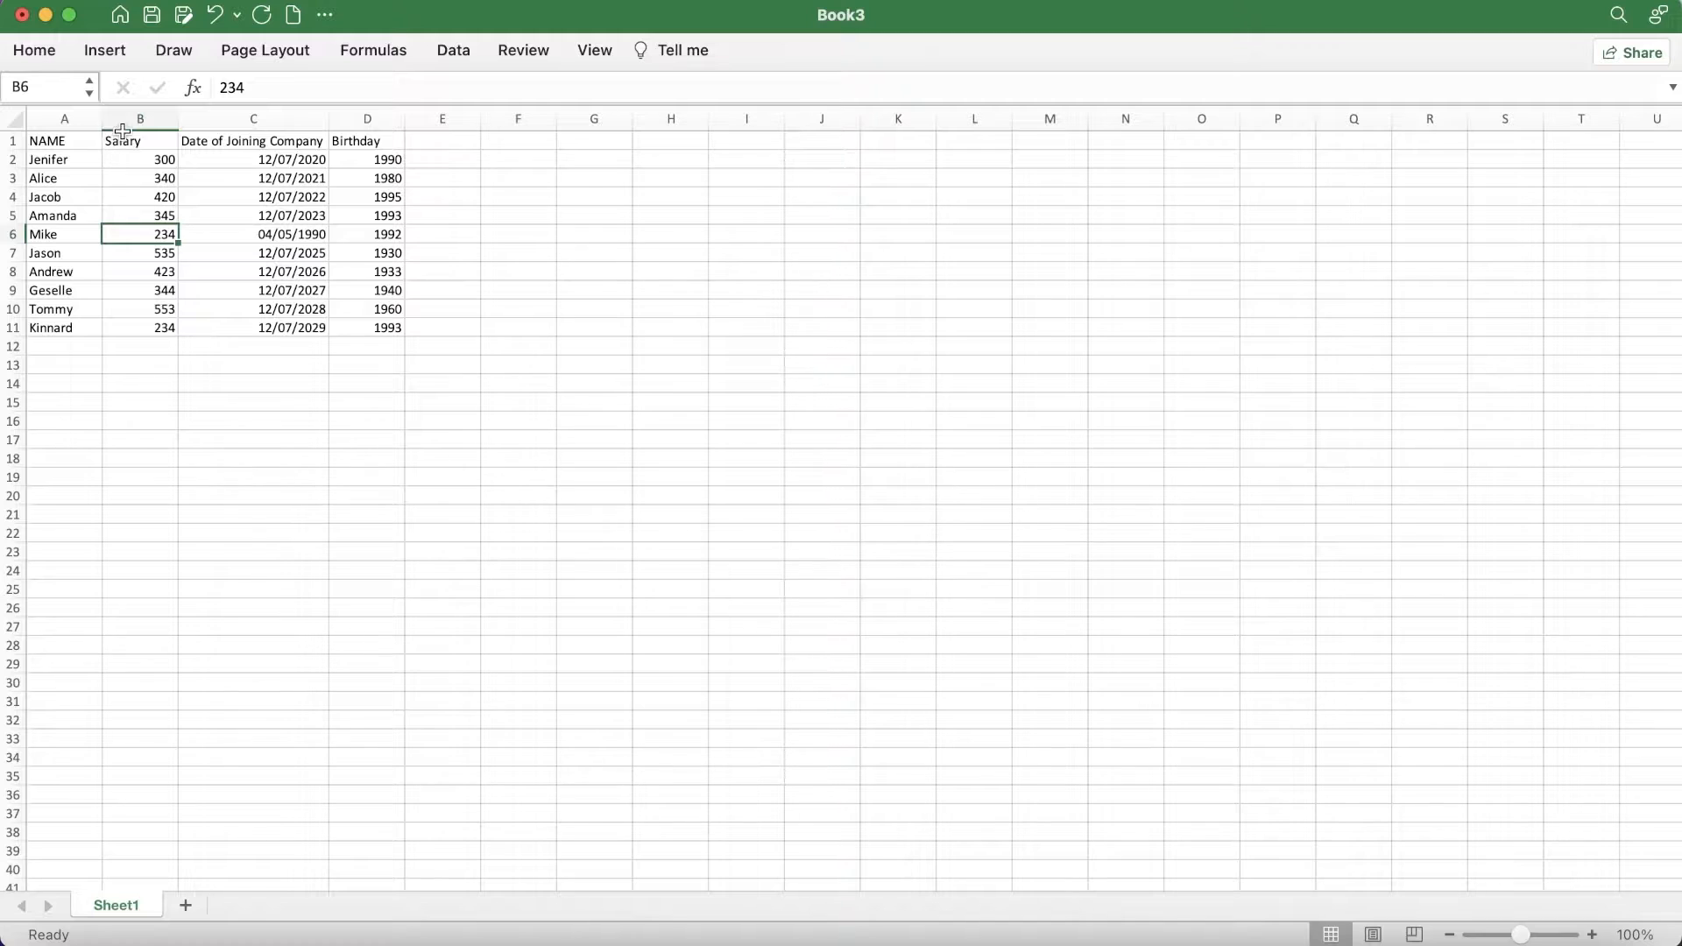
Step: Fill the header cells A1:D1 with a light blue theme colour
{"action": "left_click", "coordinate": [490, 217]}
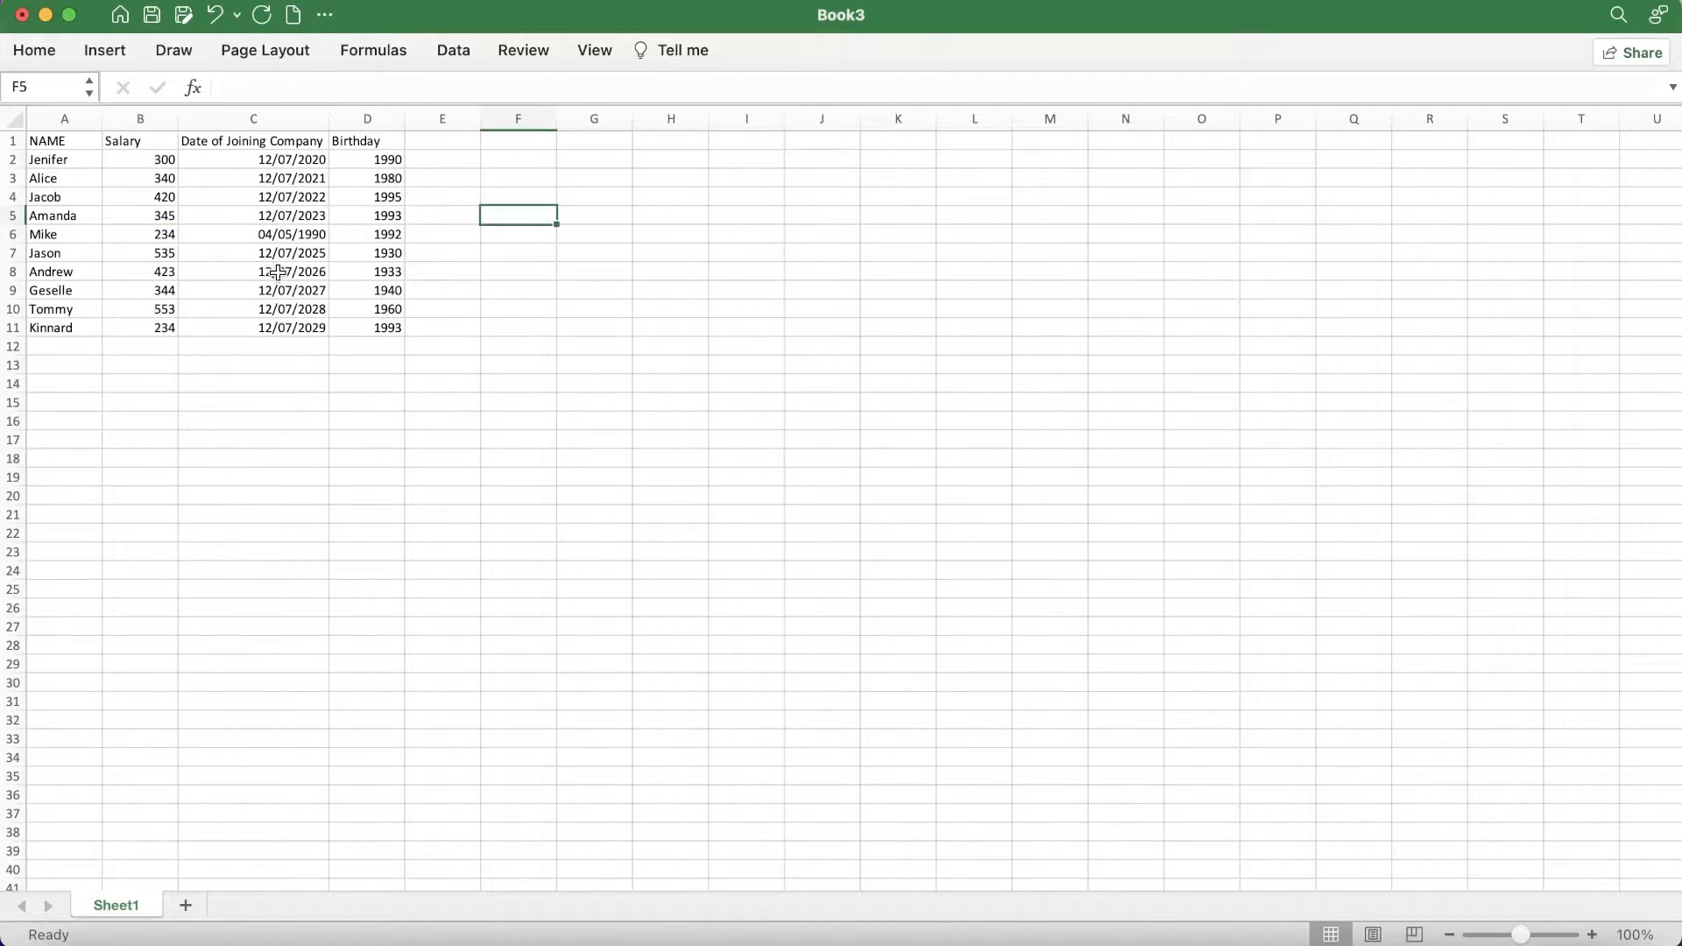
{"action": "left_click", "coordinate": [392, 133]}
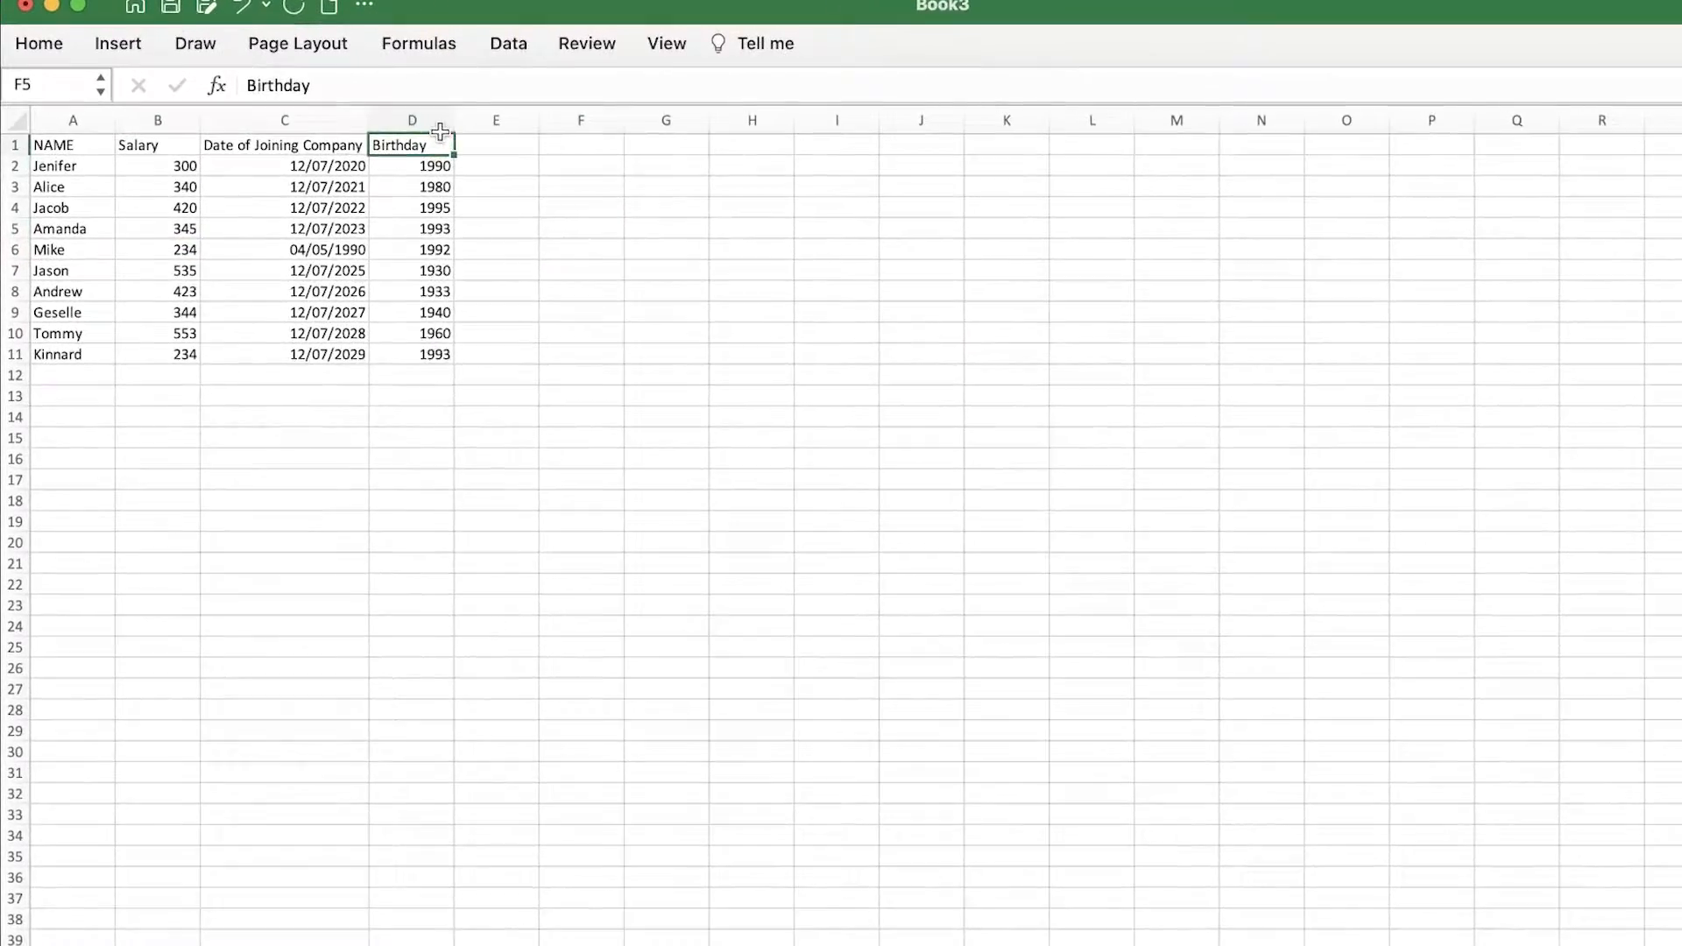
{"action": "left_click_drag", "start_coordinate": [440, 131], "coordinate": [53, 145]}
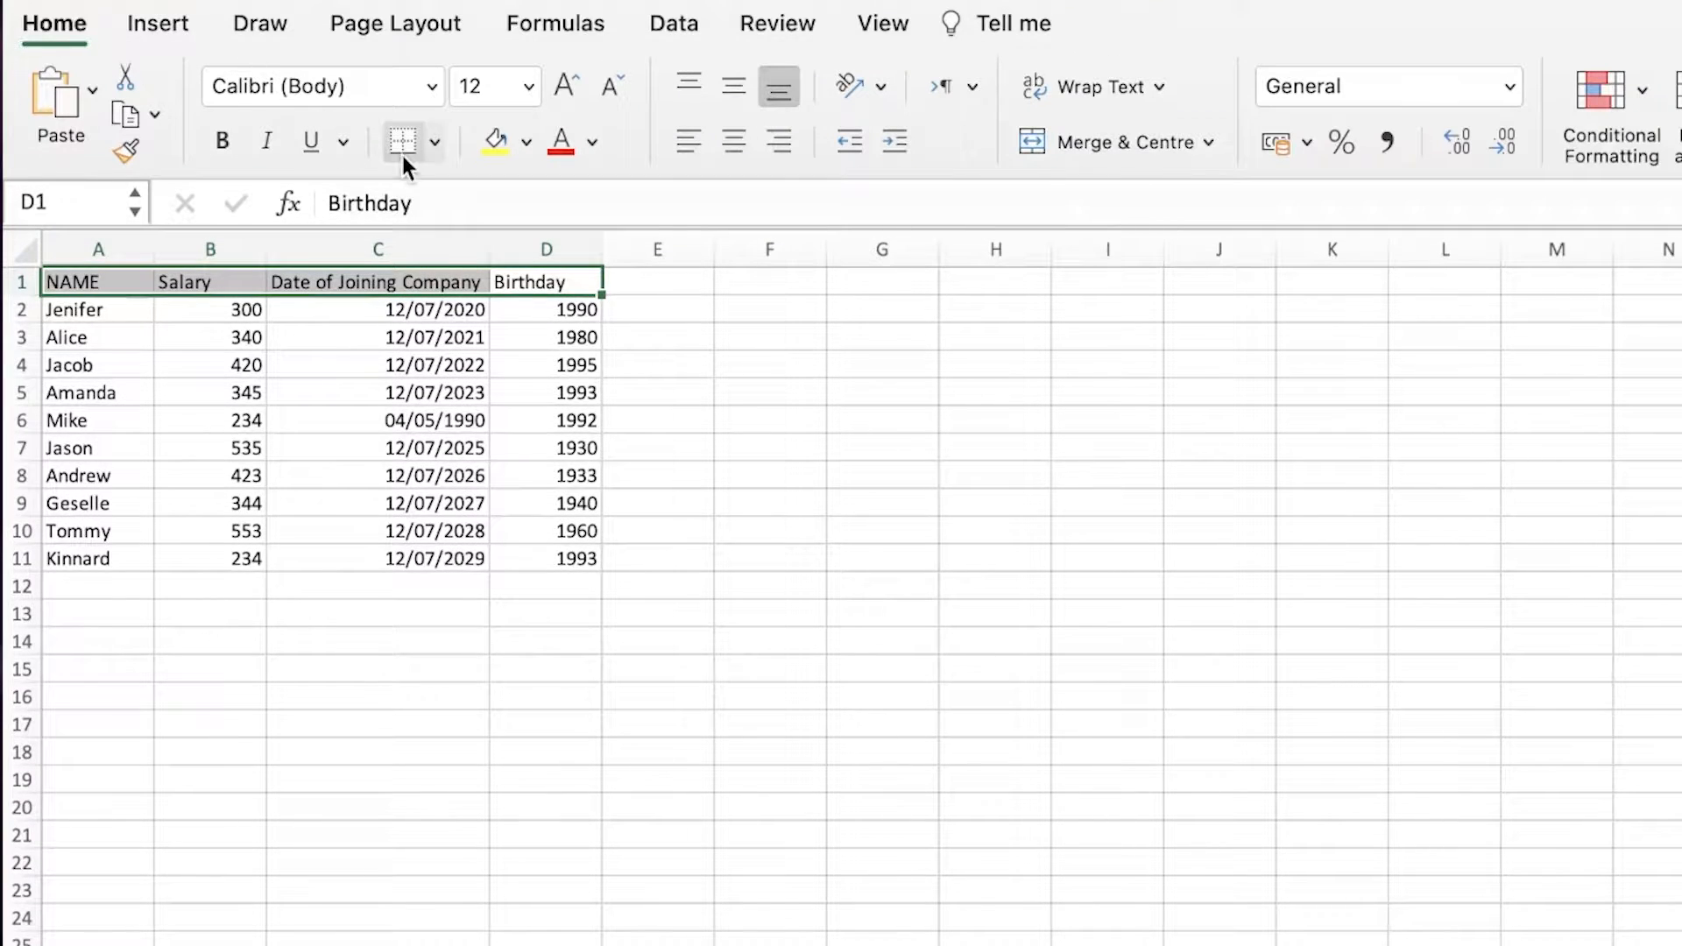
{"action": "left_click", "coordinate": [497, 140]}
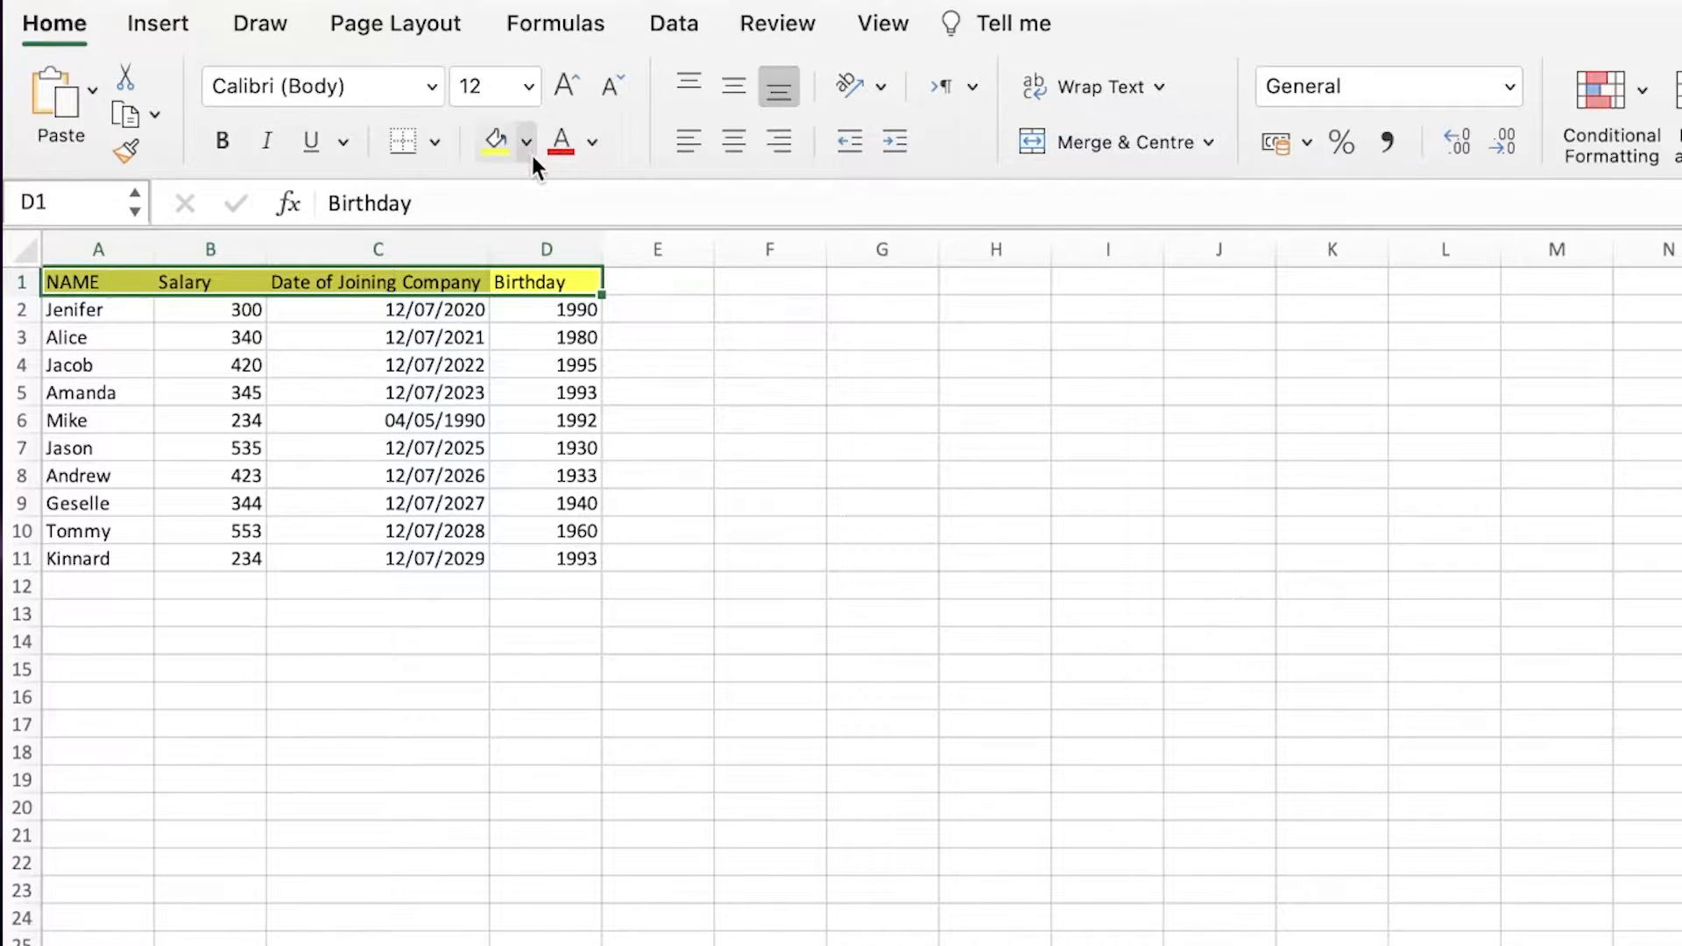
{"action": "left_click", "coordinate": [528, 145]}
{"action": "left_click", "coordinate": [571, 360]}
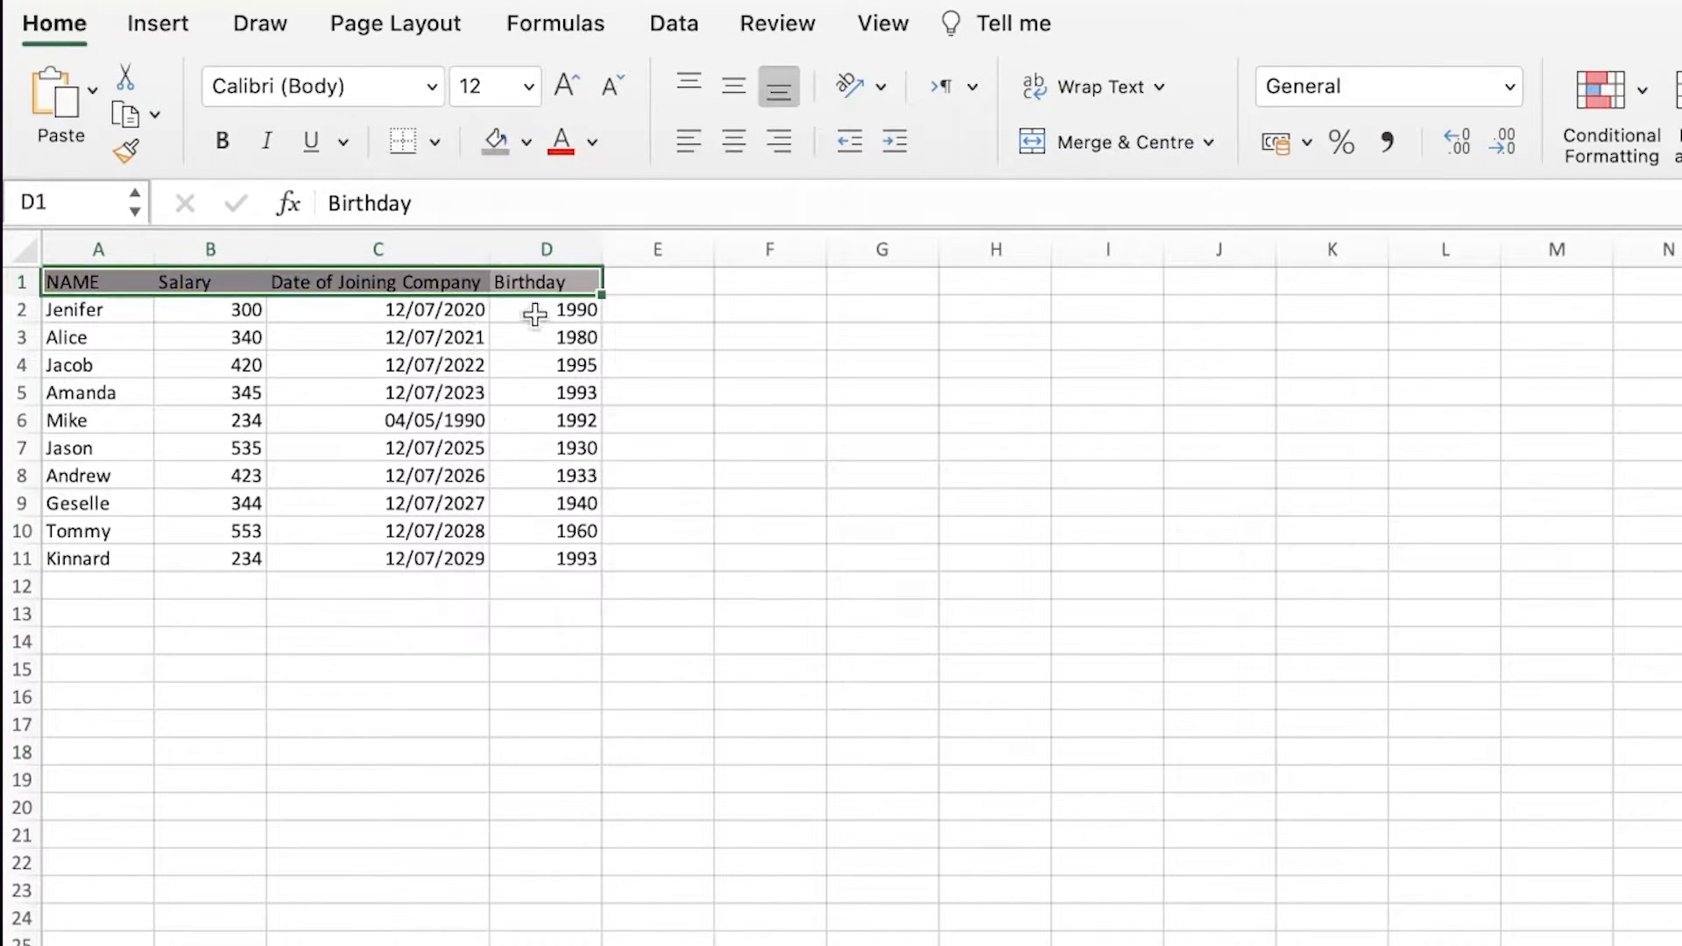
{"action": "left_click", "coordinate": [529, 141]}
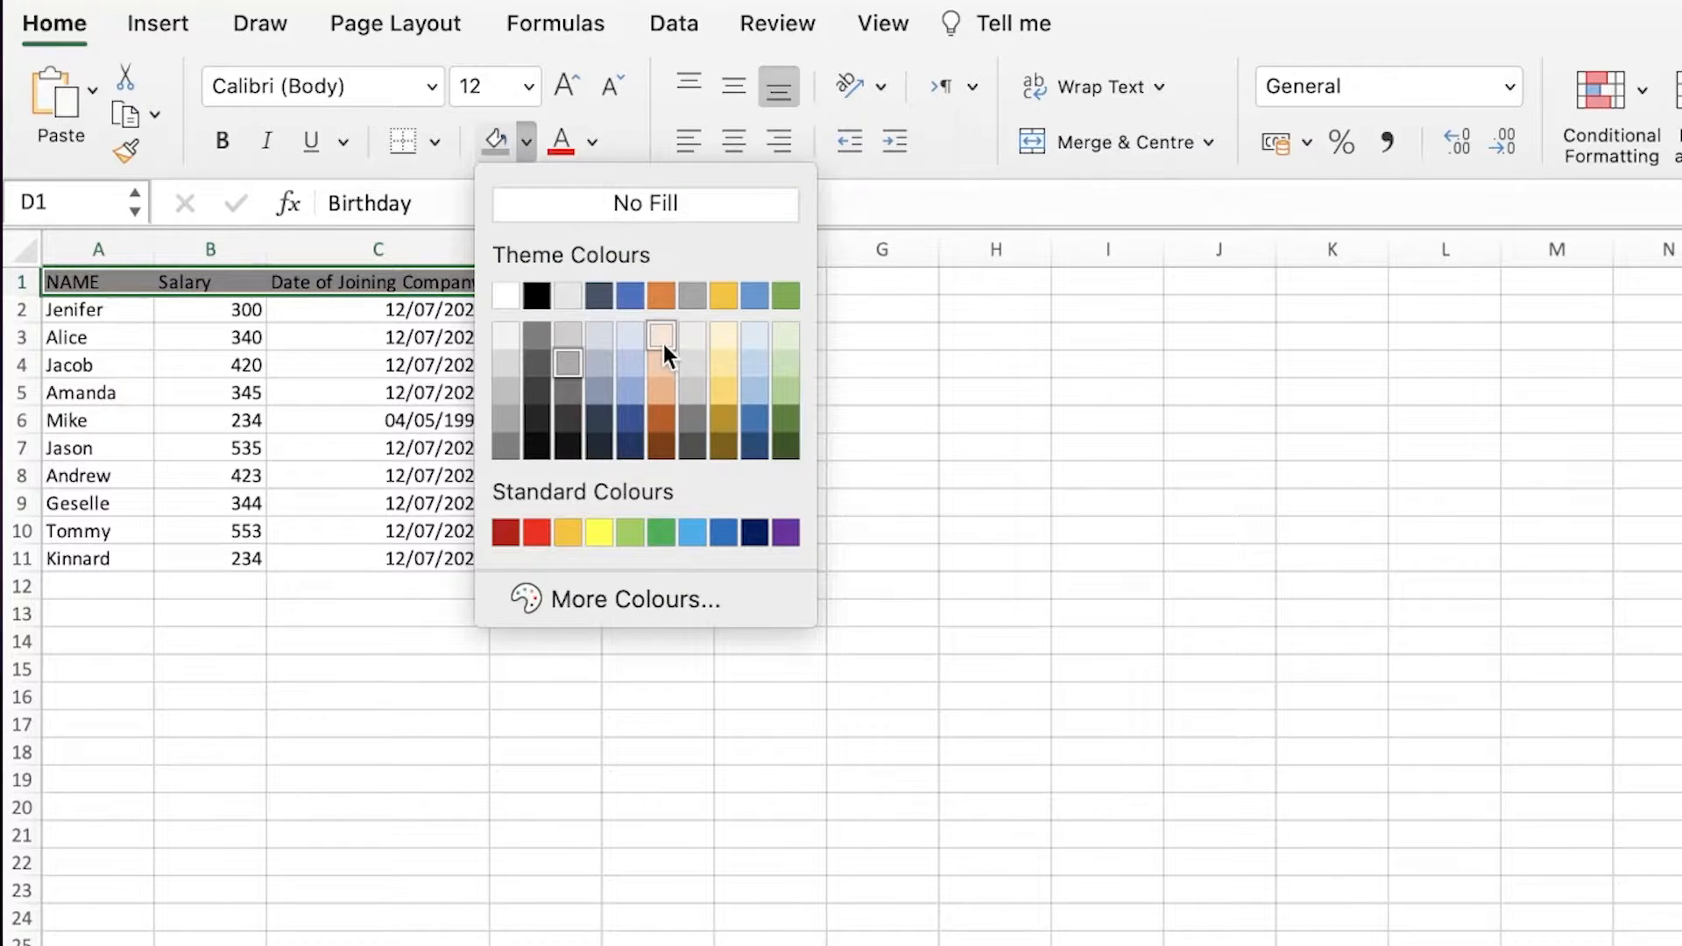
{"action": "left_click", "coordinate": [638, 344]}
{"action": "left_click", "coordinate": [855, 419]}
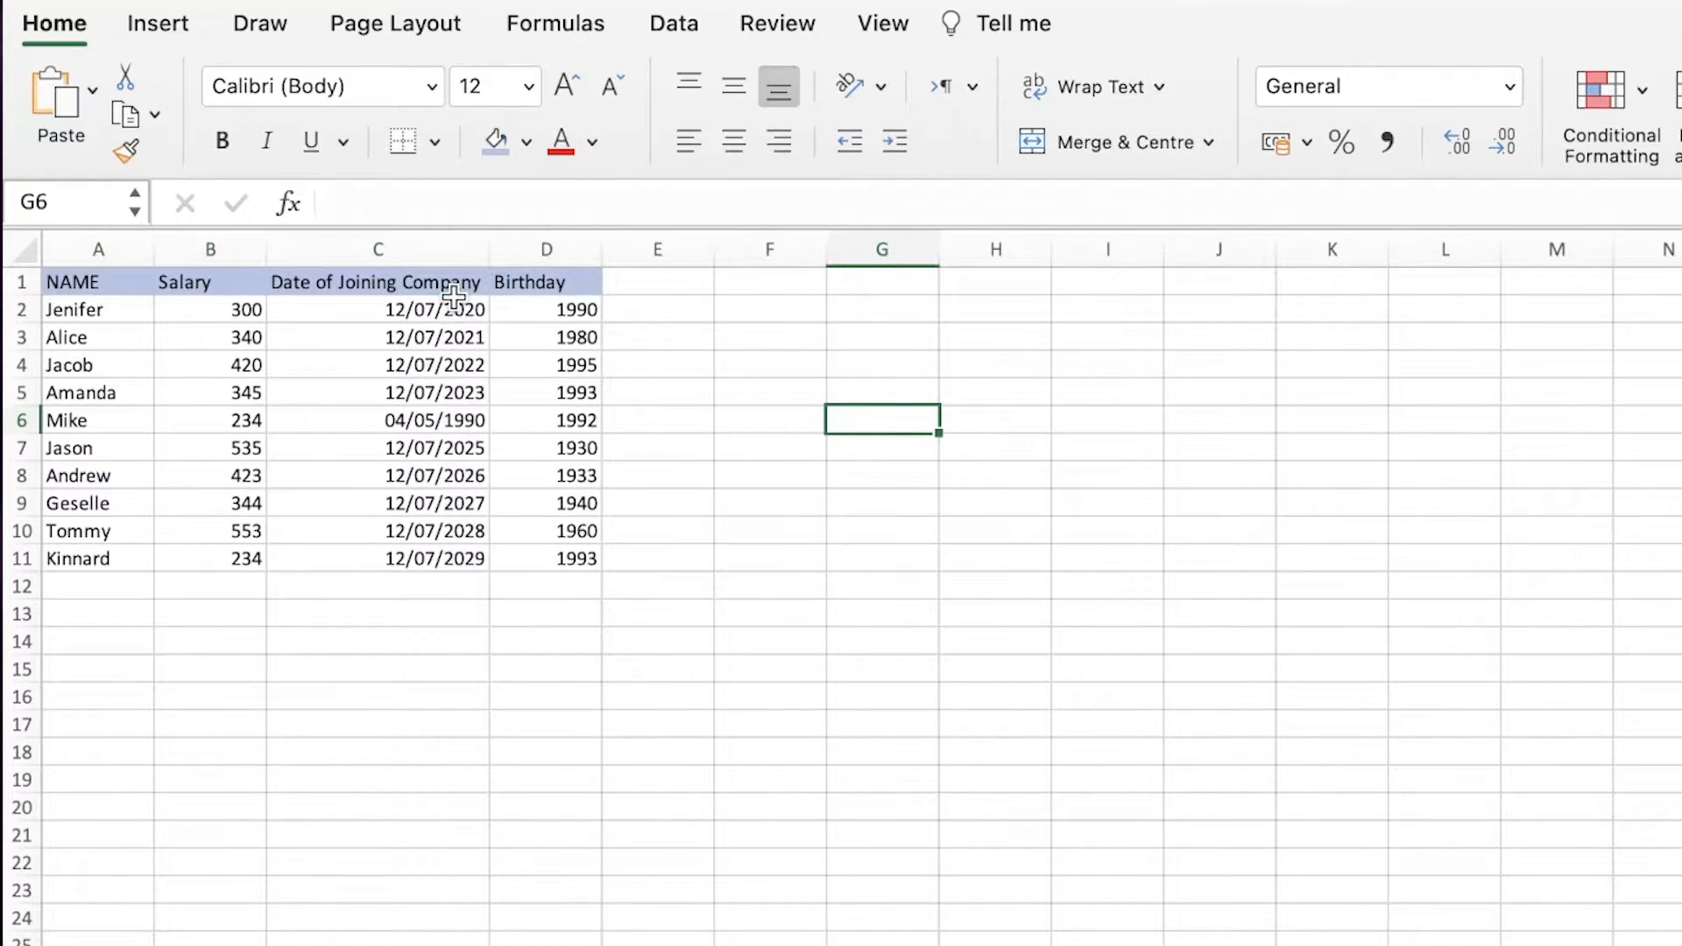
{"action": "left_click", "coordinate": [758, 424]}
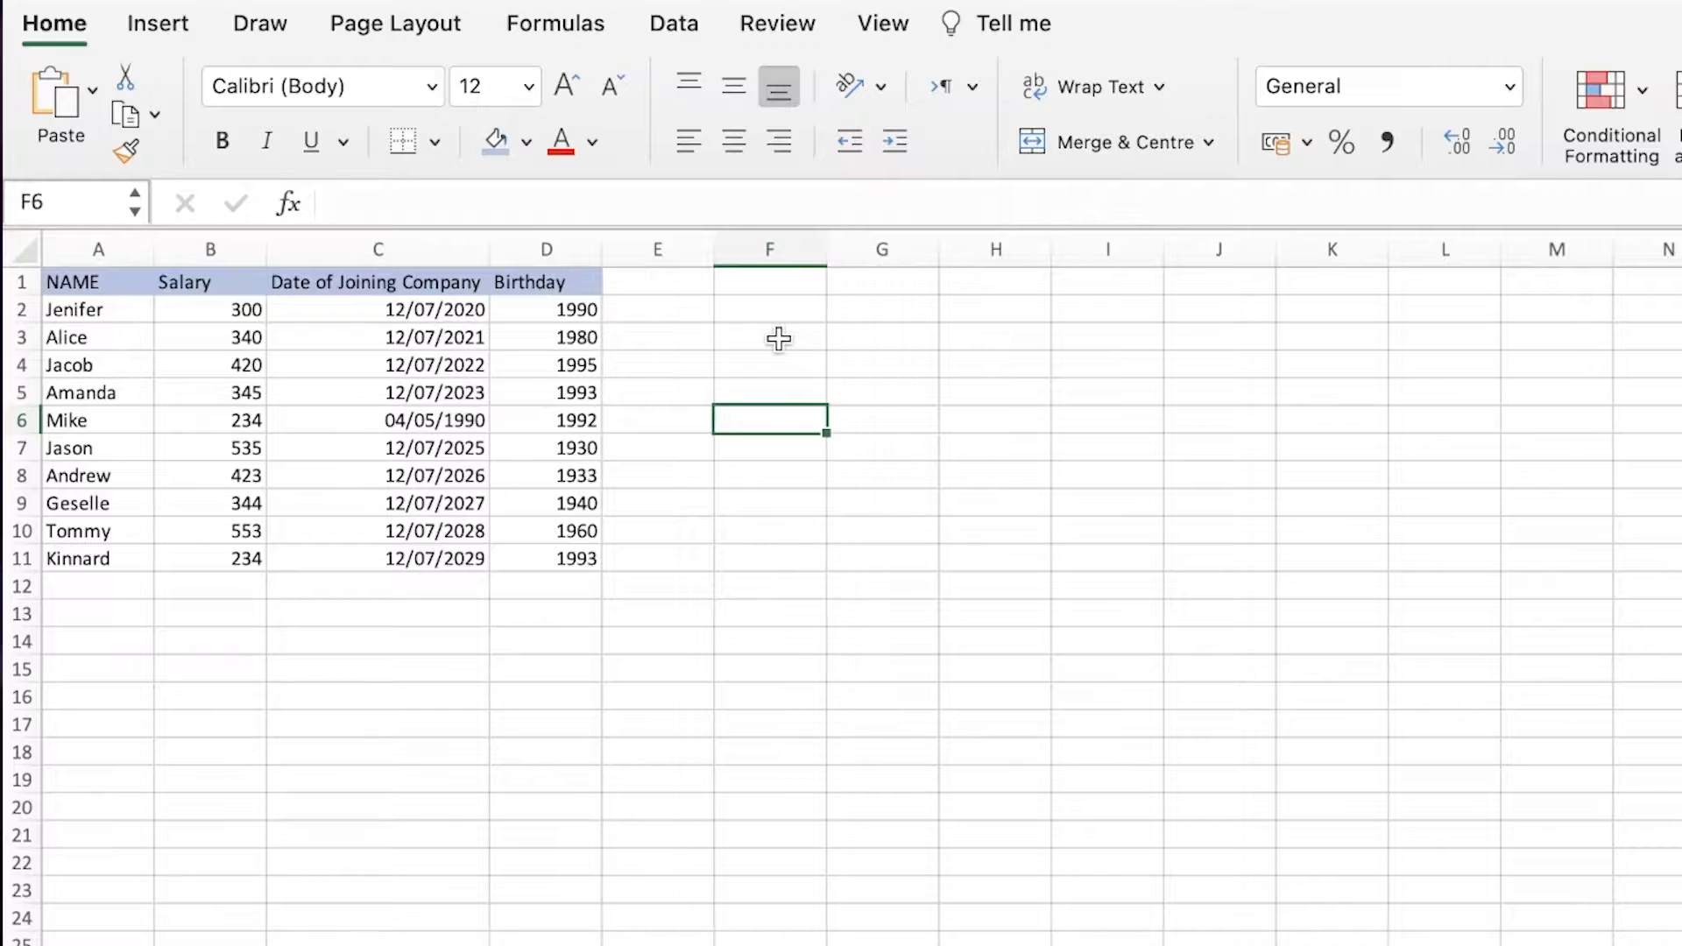
{"action": "left_click_drag", "start_coordinate": [573, 309], "coordinate": [603, 487]}
{"action": "left_click", "coordinate": [766, 506]}
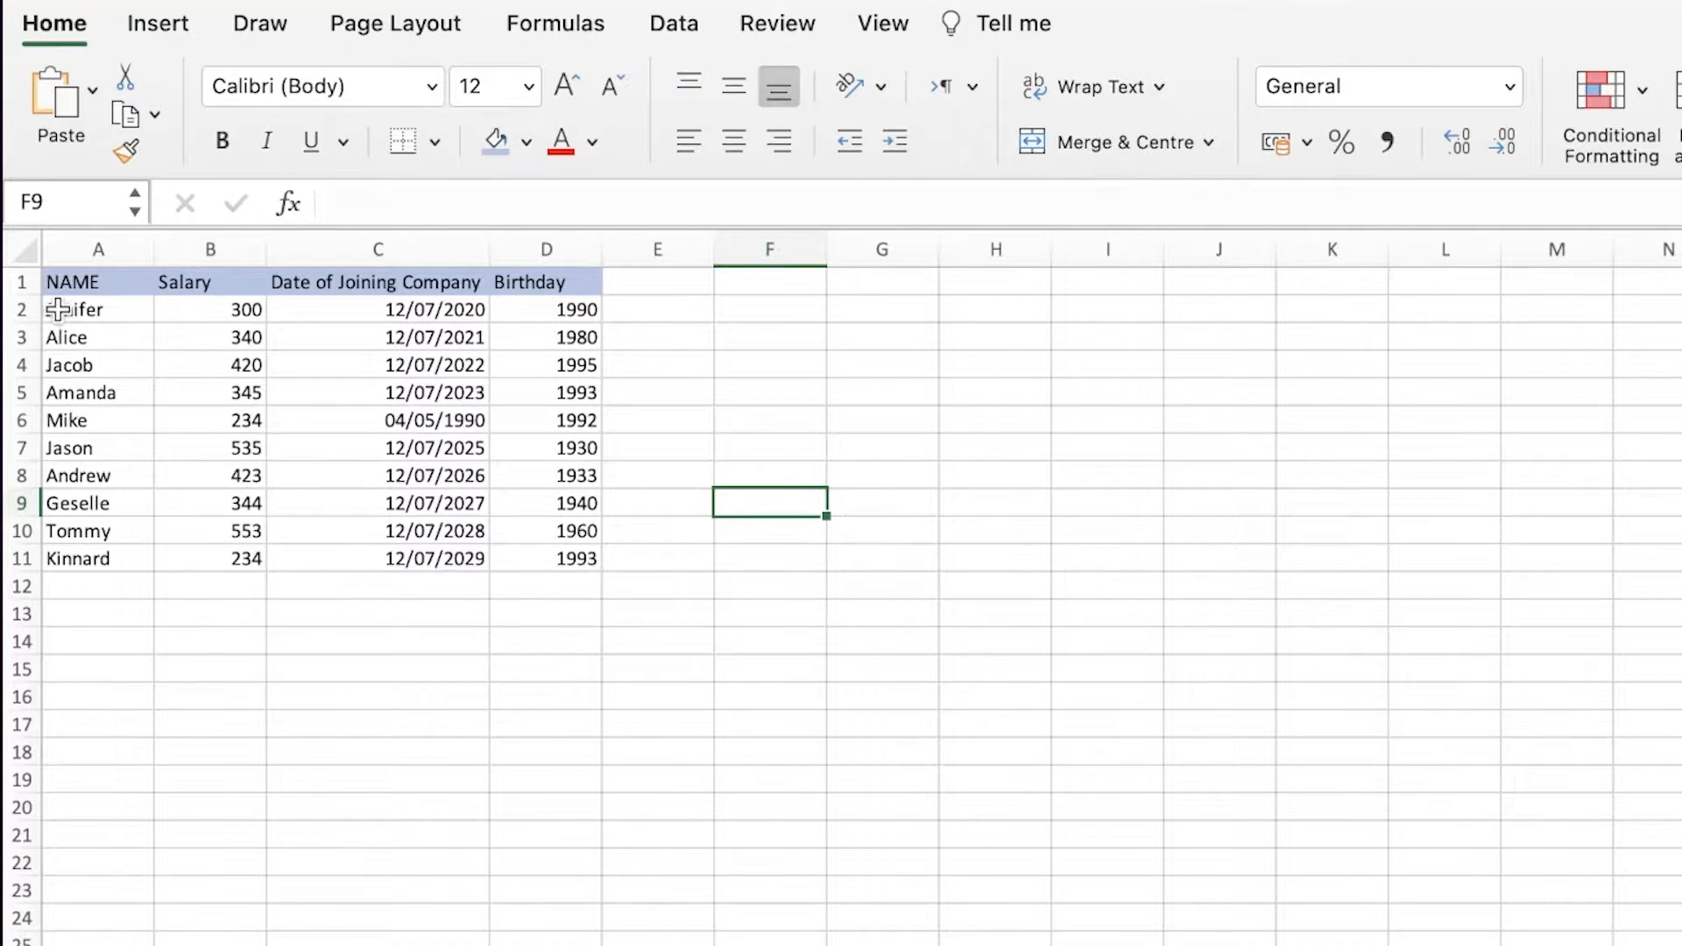
{"action": "left_click_drag", "start_coordinate": [219, 282], "coordinate": [247, 557]}
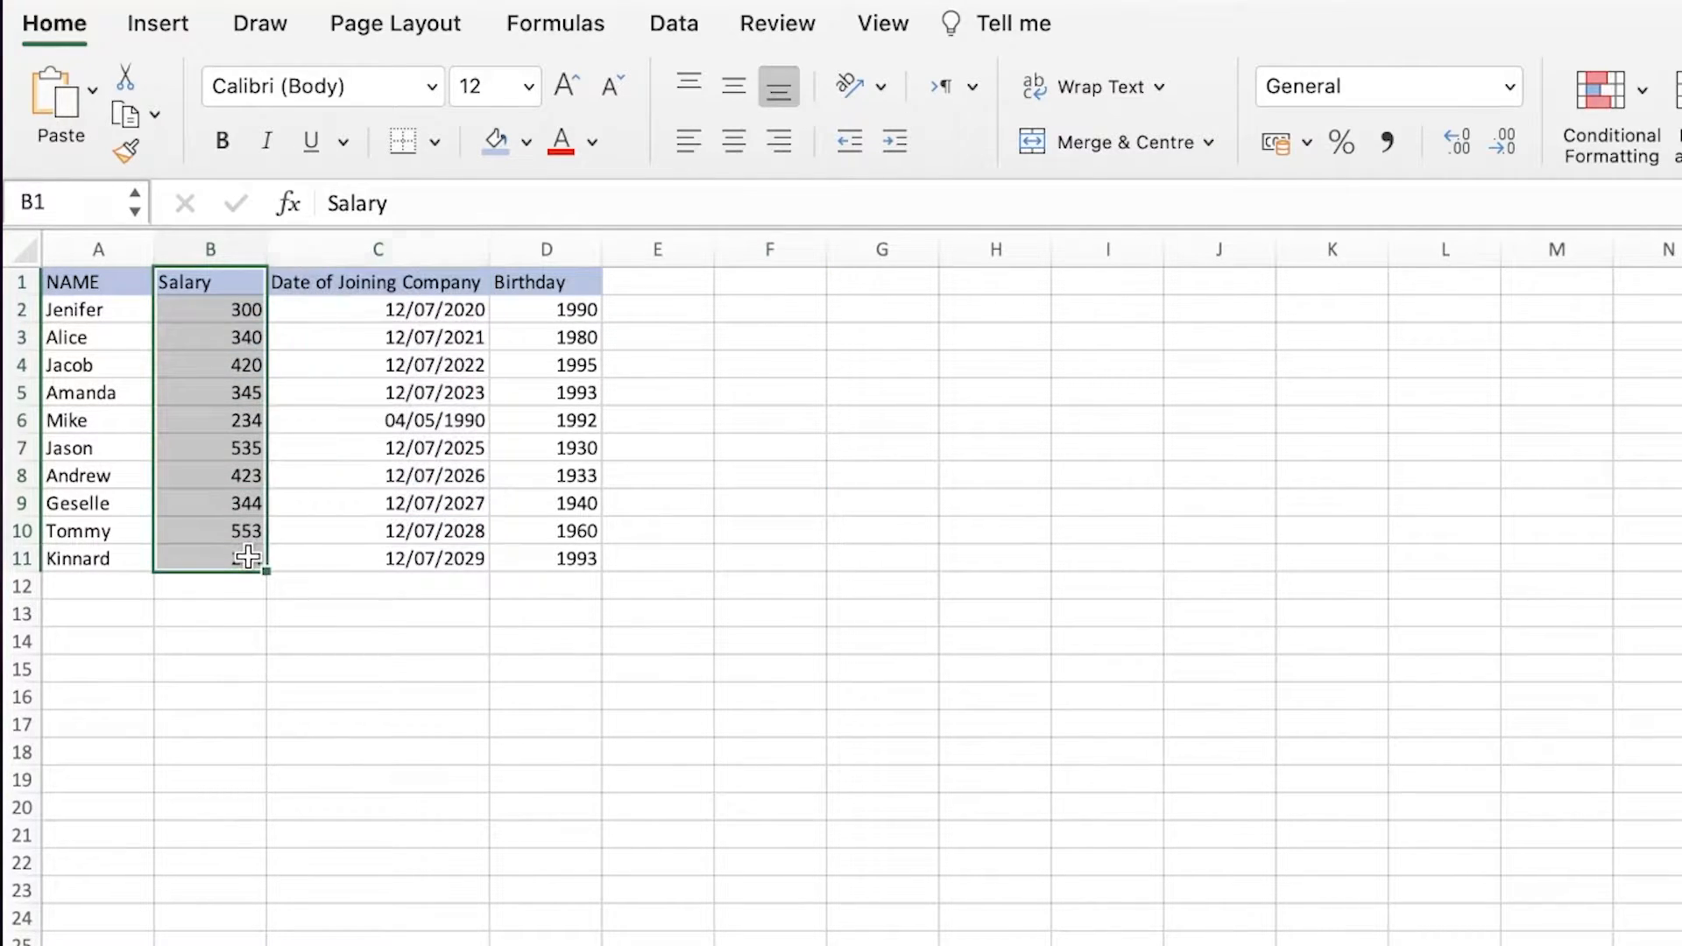
{"action": "left_click", "coordinate": [300, 638]}
{"action": "left_click", "coordinate": [201, 308]}
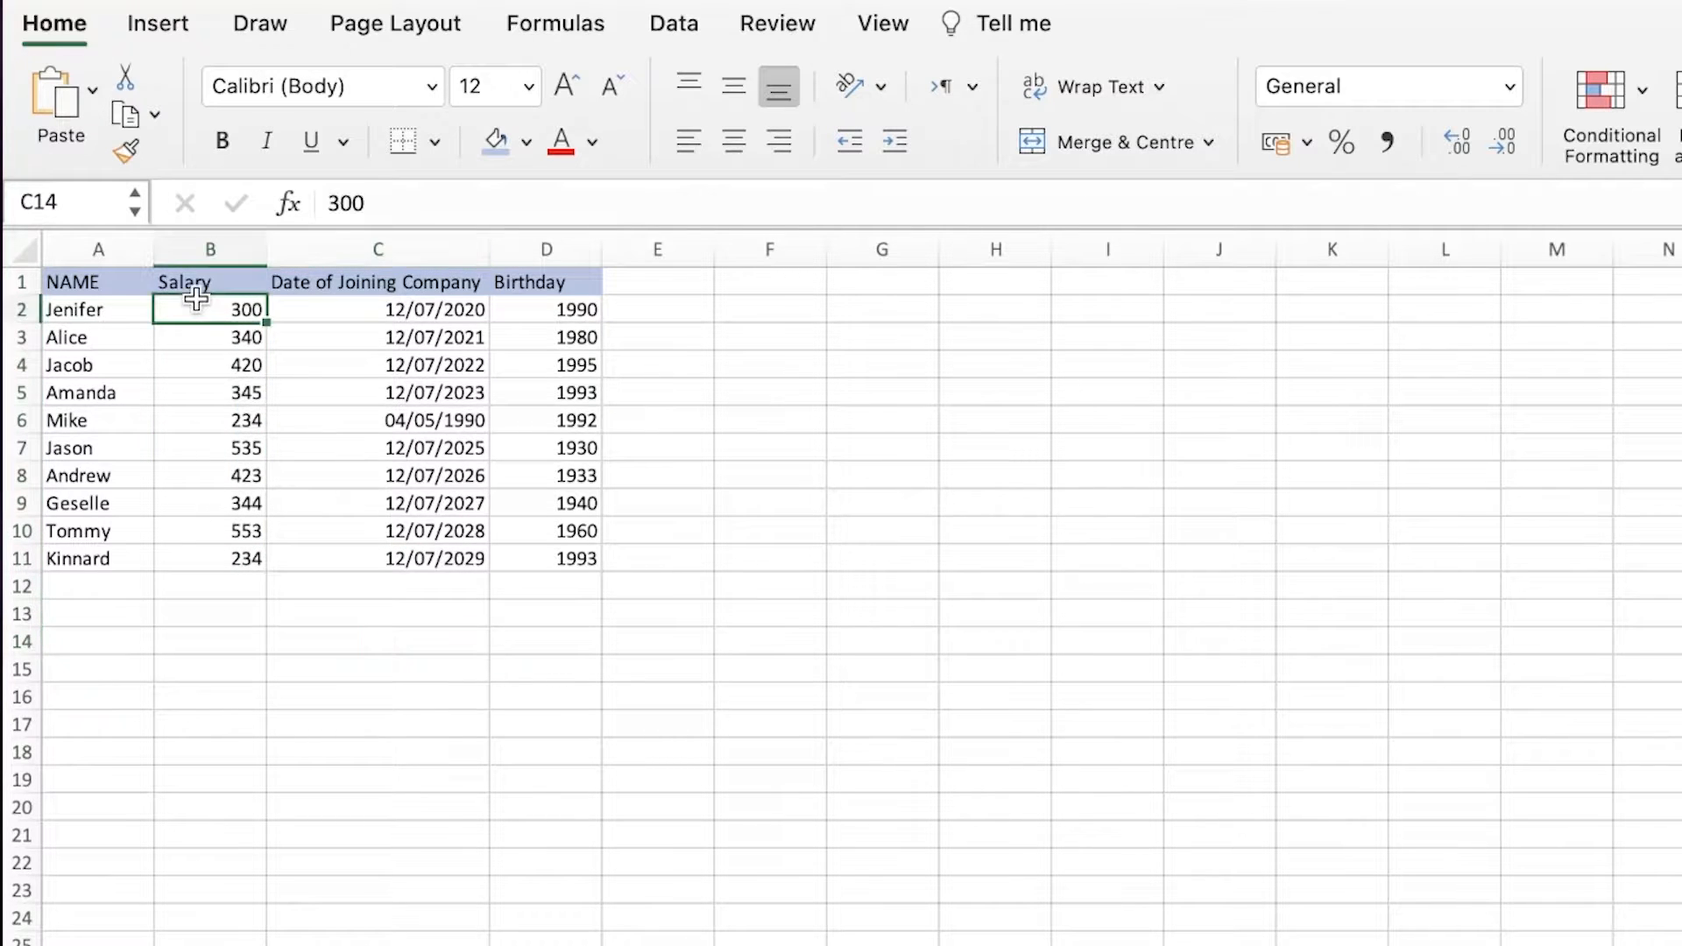
{"action": "left_click_drag", "start_coordinate": [196, 299], "coordinate": [229, 541]}
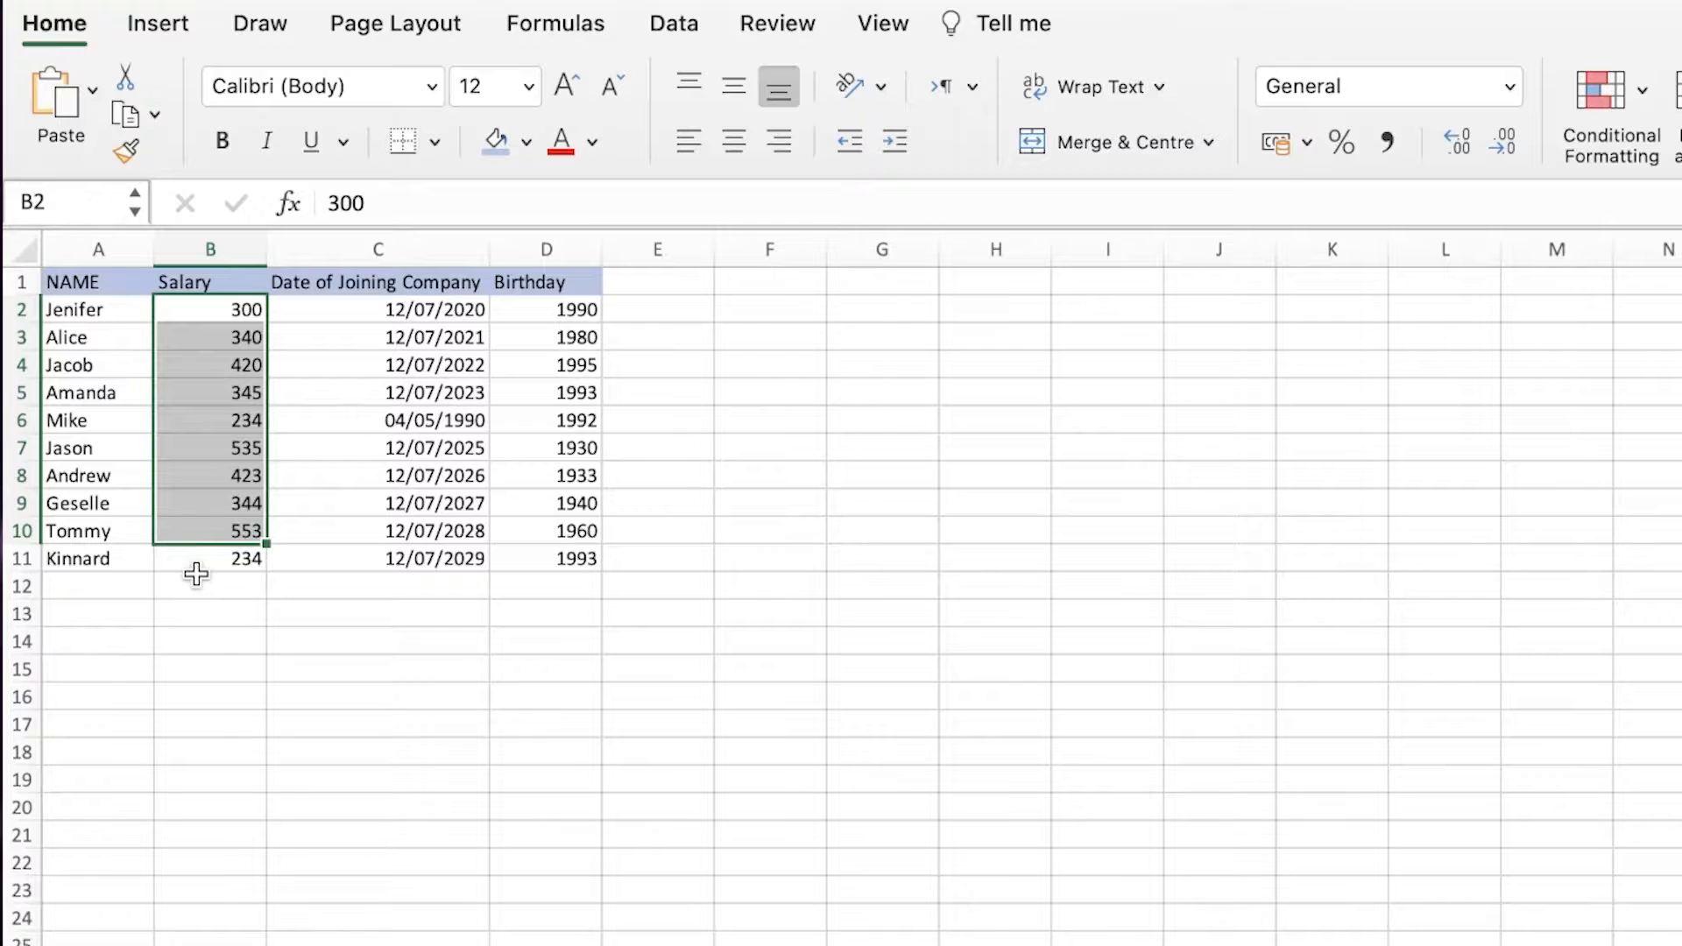
{"action": "left_click", "coordinate": [196, 575]}
{"action": "left_click_drag", "start_coordinate": [183, 303], "coordinate": [268, 561]}
{"action": "left_click", "coordinate": [443, 754]}
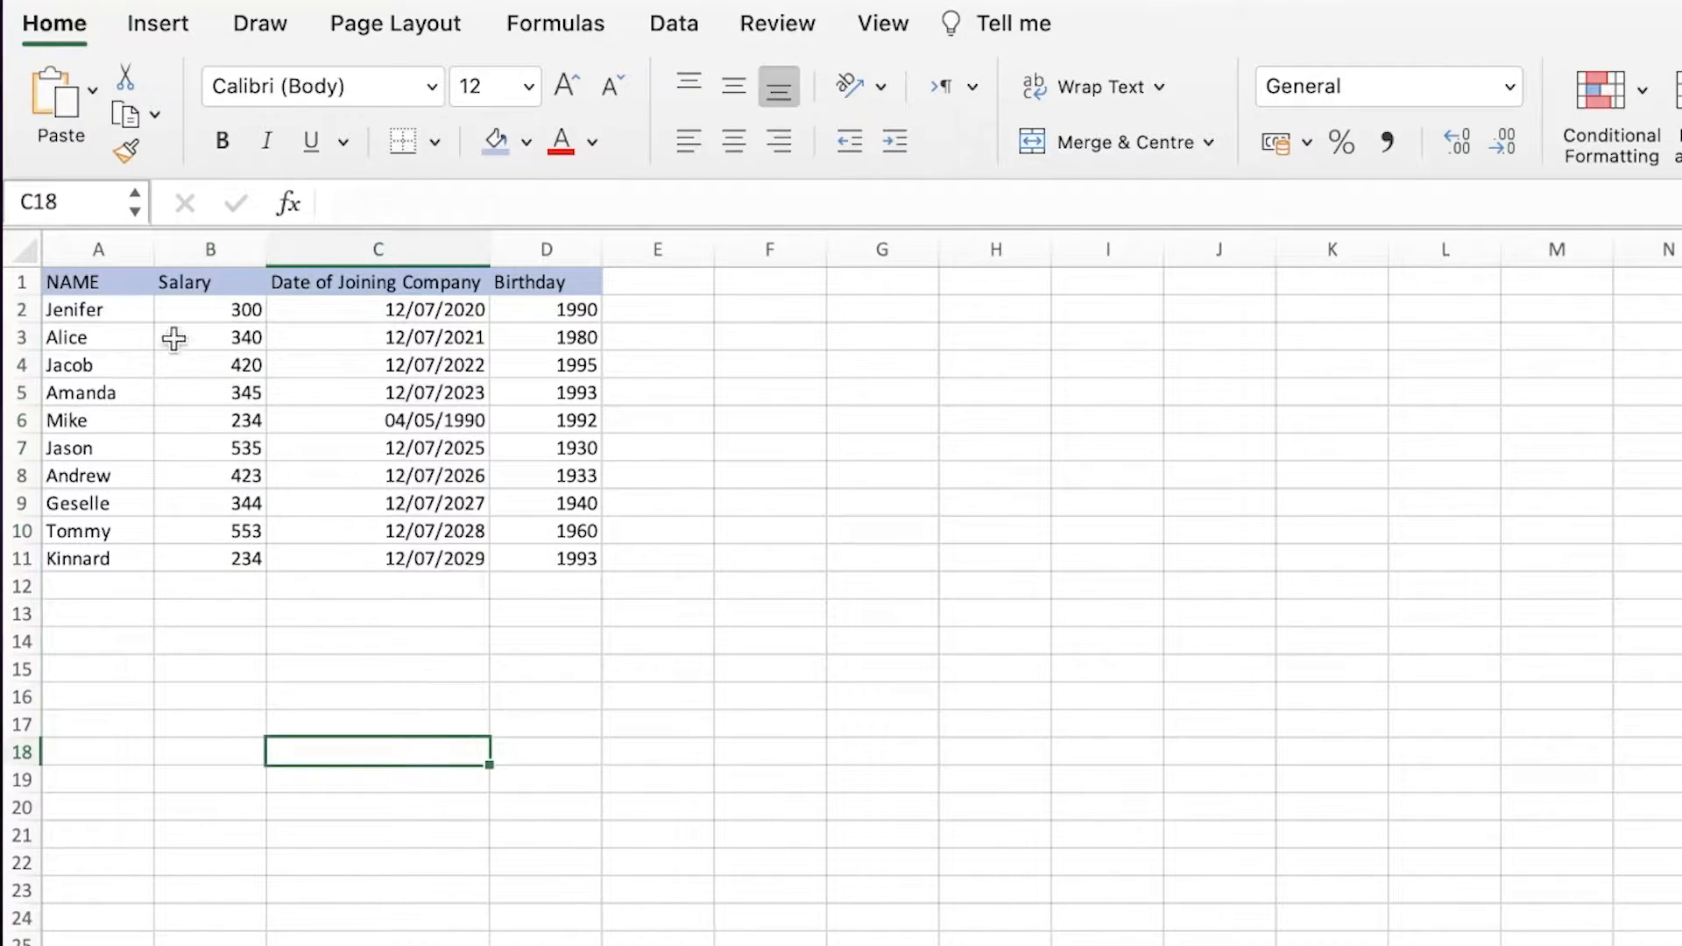
{"action": "left_click", "coordinate": [163, 254]}
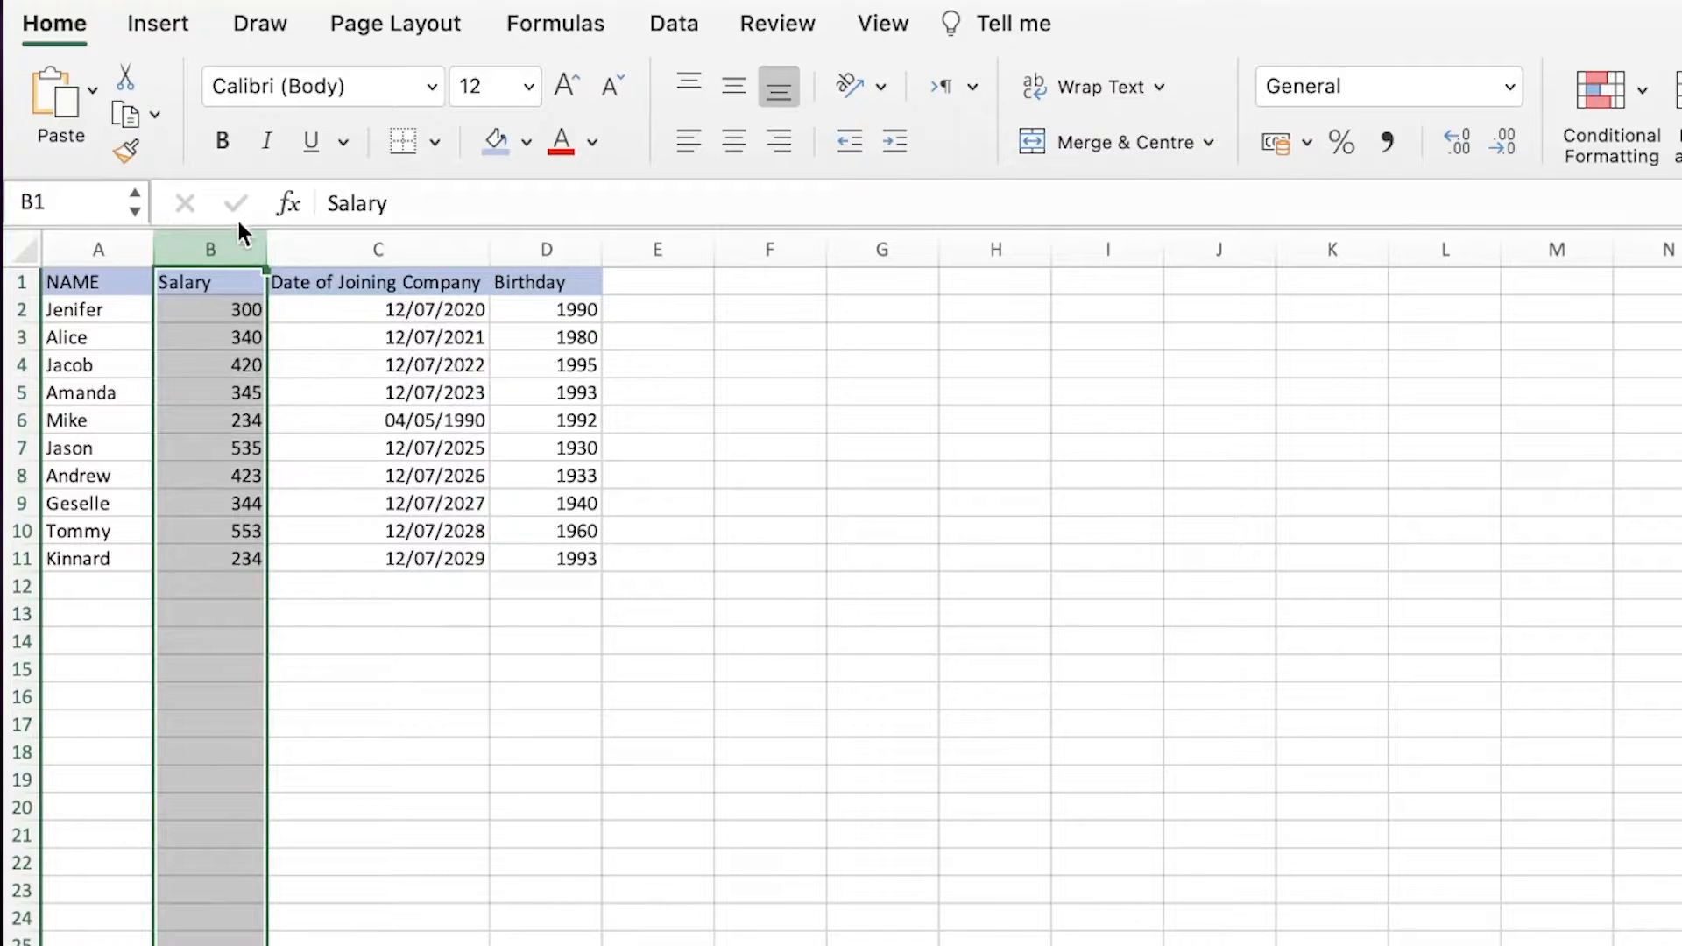
{"action": "left_click", "coordinate": [228, 305]}
{"action": "key", "text": "Up"}
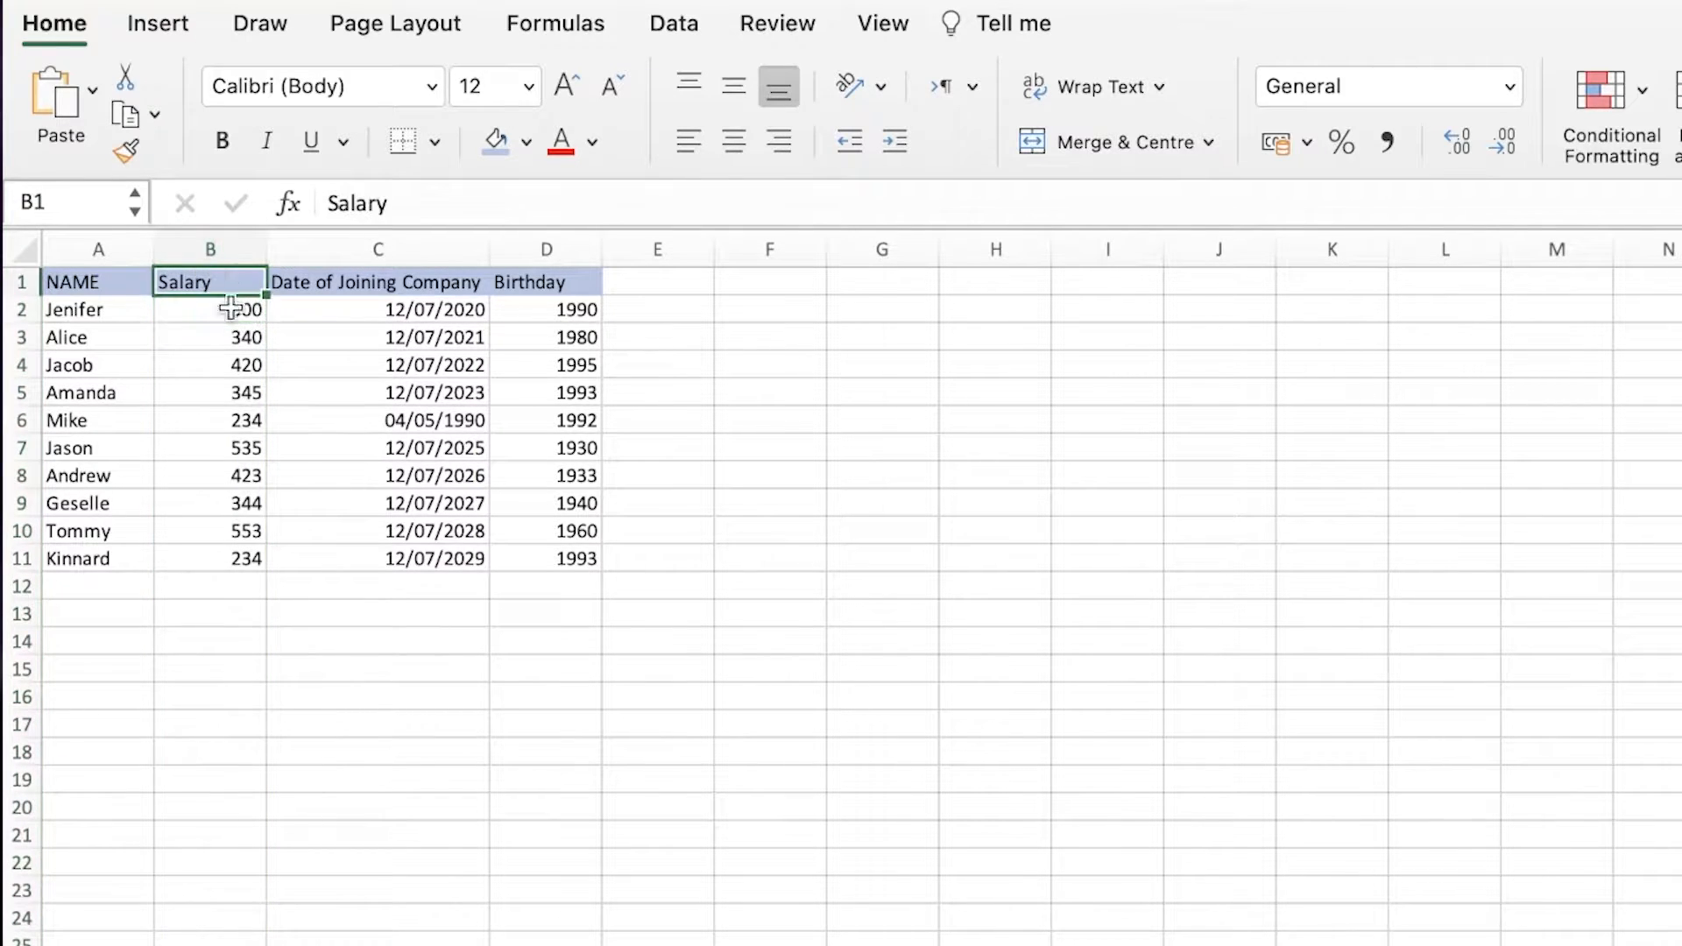
{"action": "left_click", "coordinate": [219, 365]}
{"action": "left_click", "coordinate": [234, 311]}
{"action": "left_click", "coordinate": [195, 278]}
Step: Sort the whole table by the Salary column from smallest to largest
{"action": "left_click", "coordinate": [219, 307]}
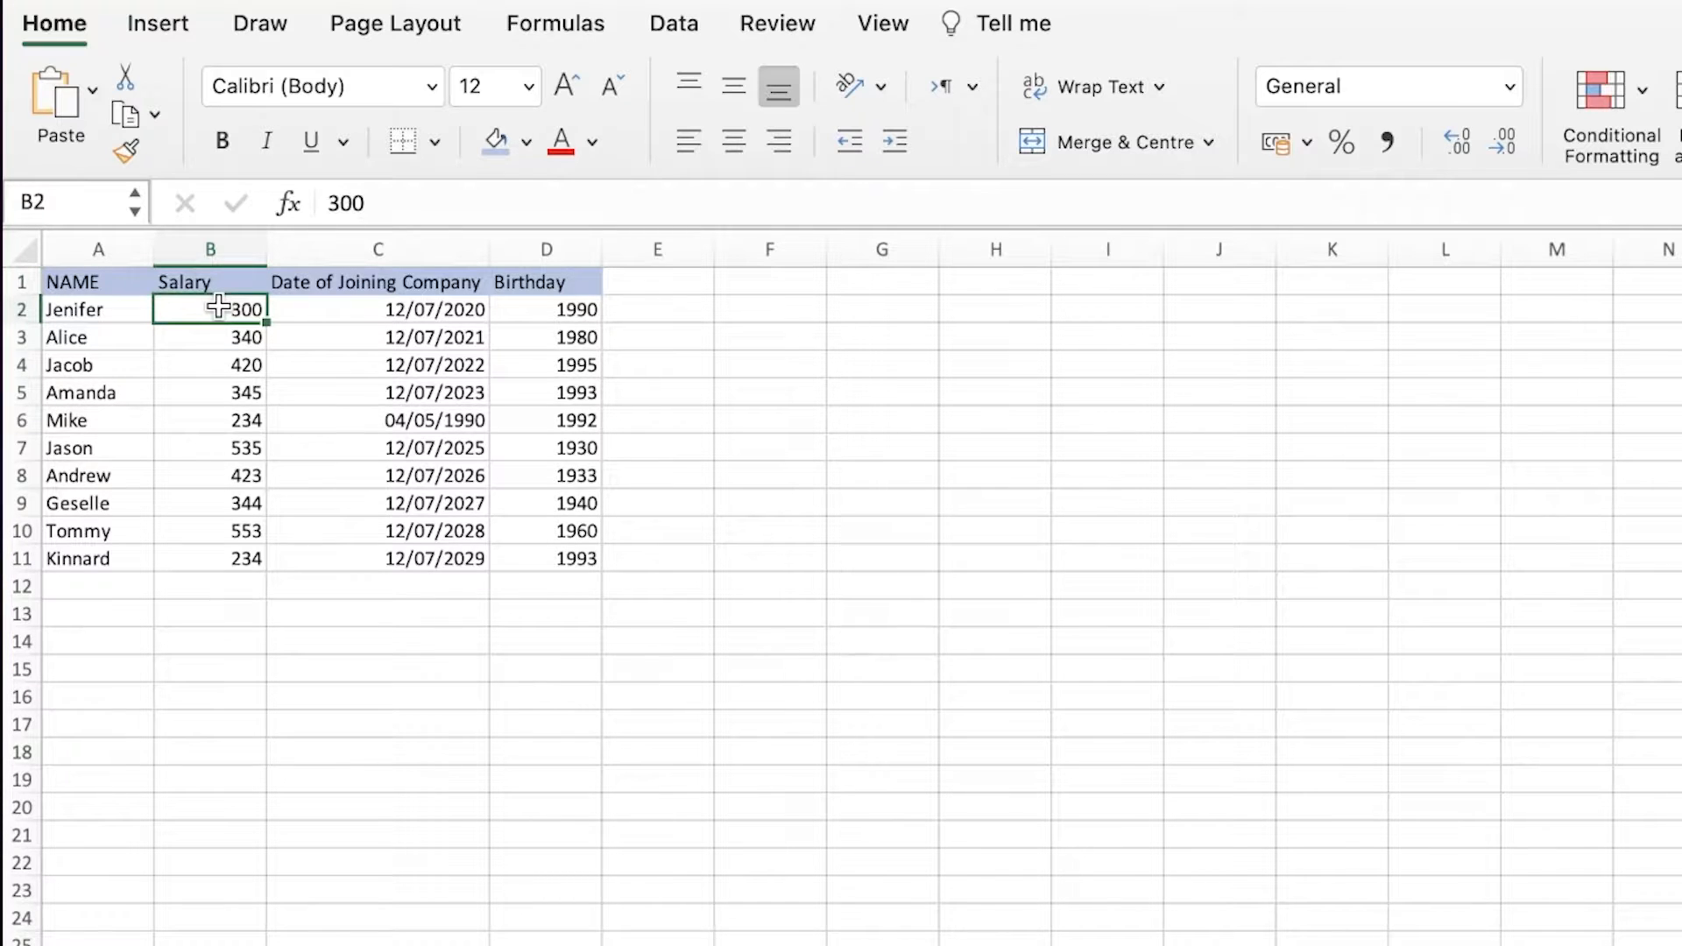
{"action": "left_click", "coordinate": [23, 39]}
{"action": "left_click", "coordinate": [26, 33]}
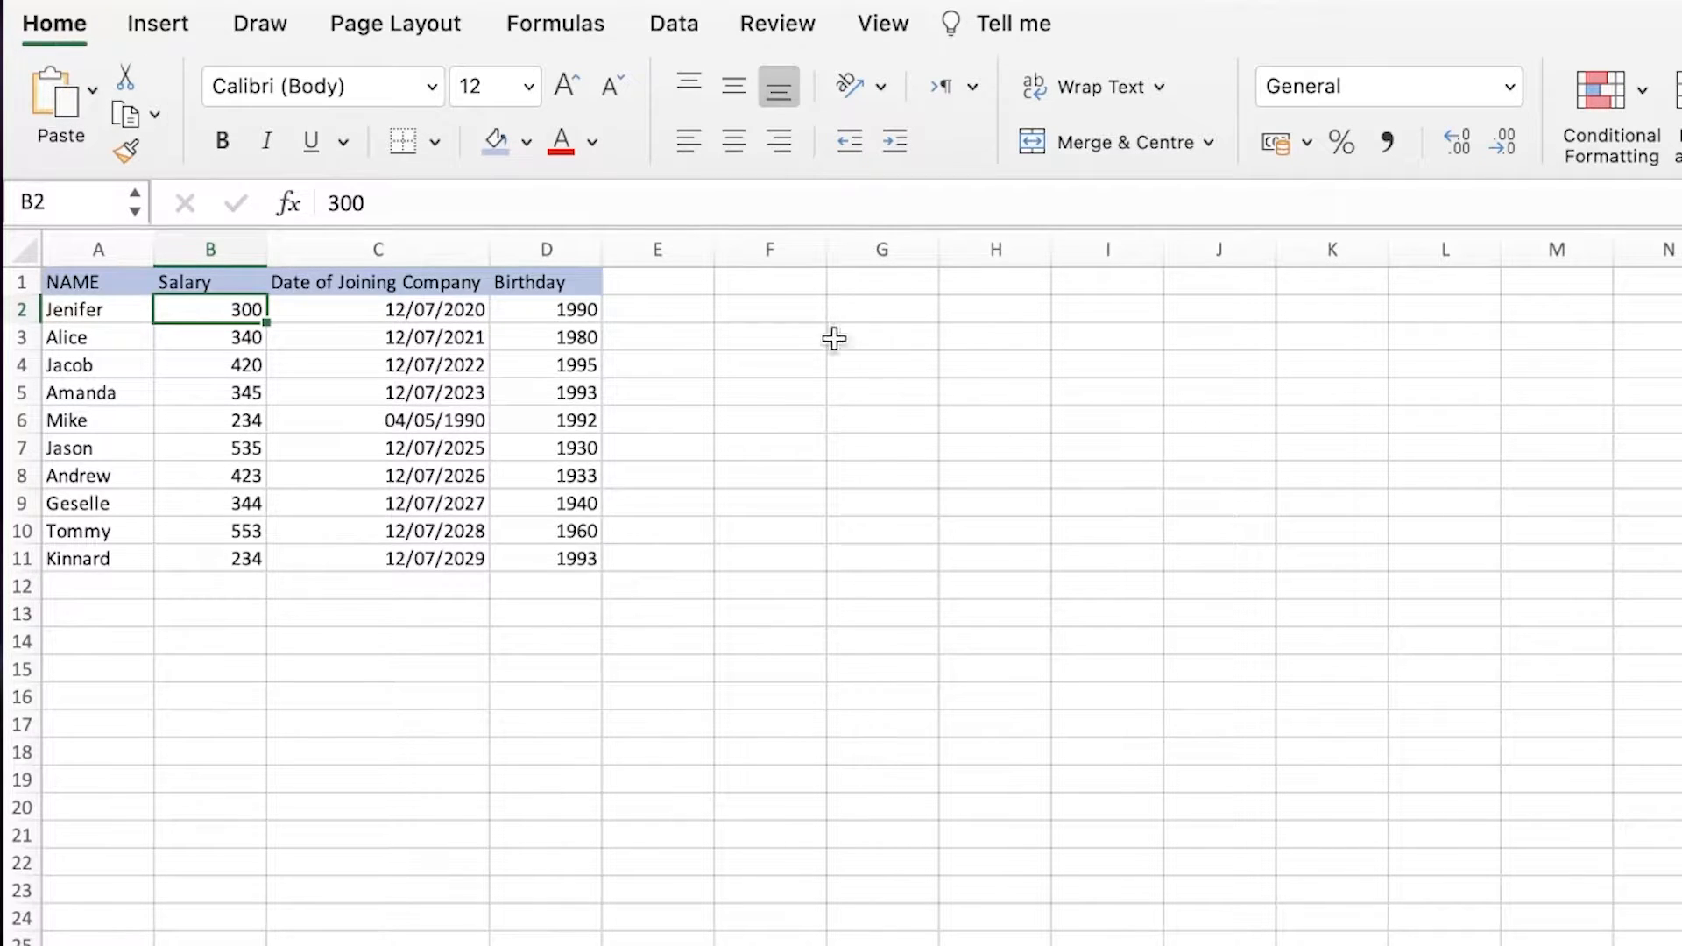
{"action": "left_click", "coordinate": [37, 25]}
{"action": "left_click", "coordinate": [39, 24]}
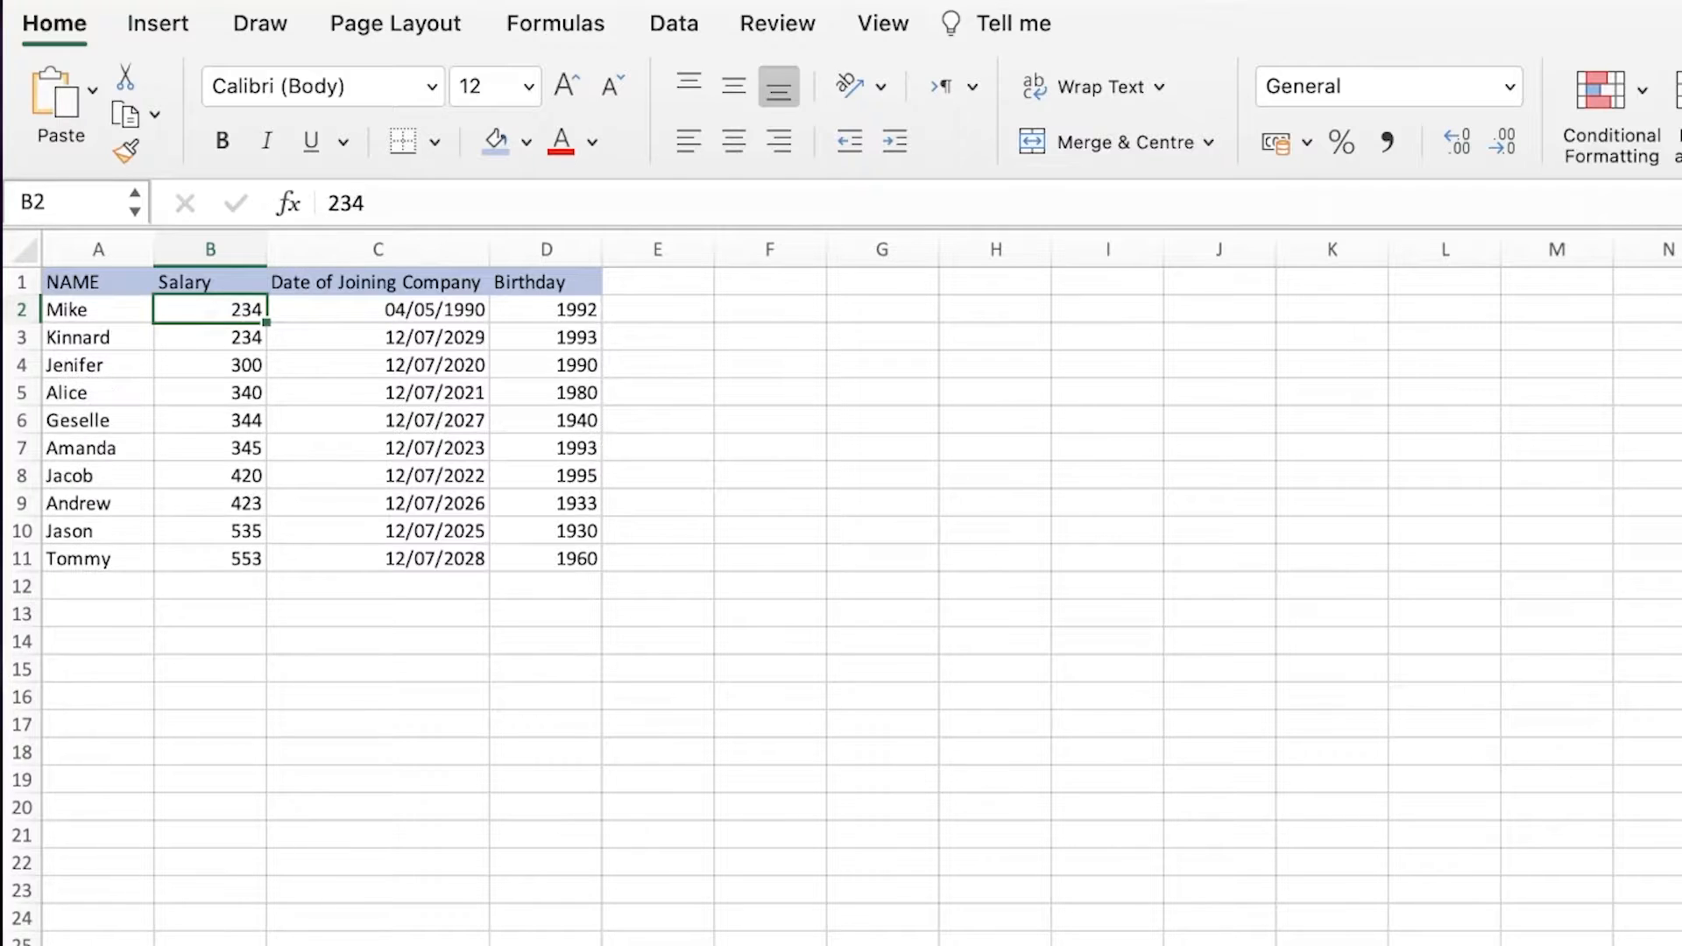
Step: Sort the whole table by the Salary column from largest to smallest
{"action": "left_click", "coordinate": [292, 360]}
{"action": "left_click", "coordinate": [205, 289]}
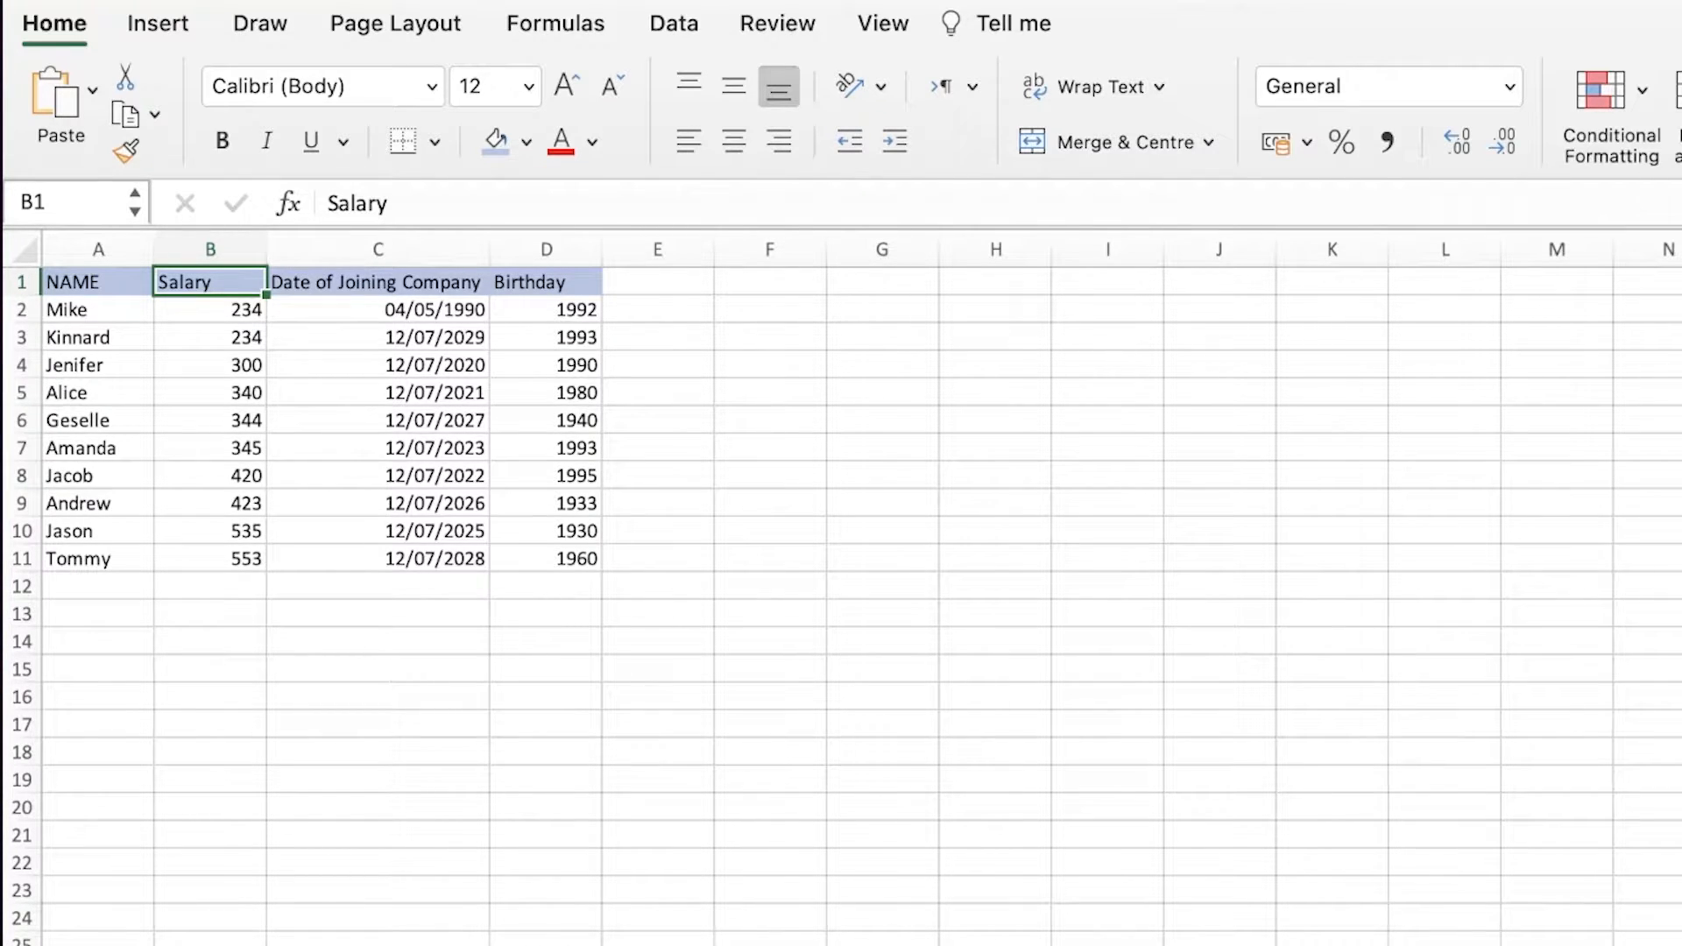
{"action": "left_click", "coordinate": [186, 341]}
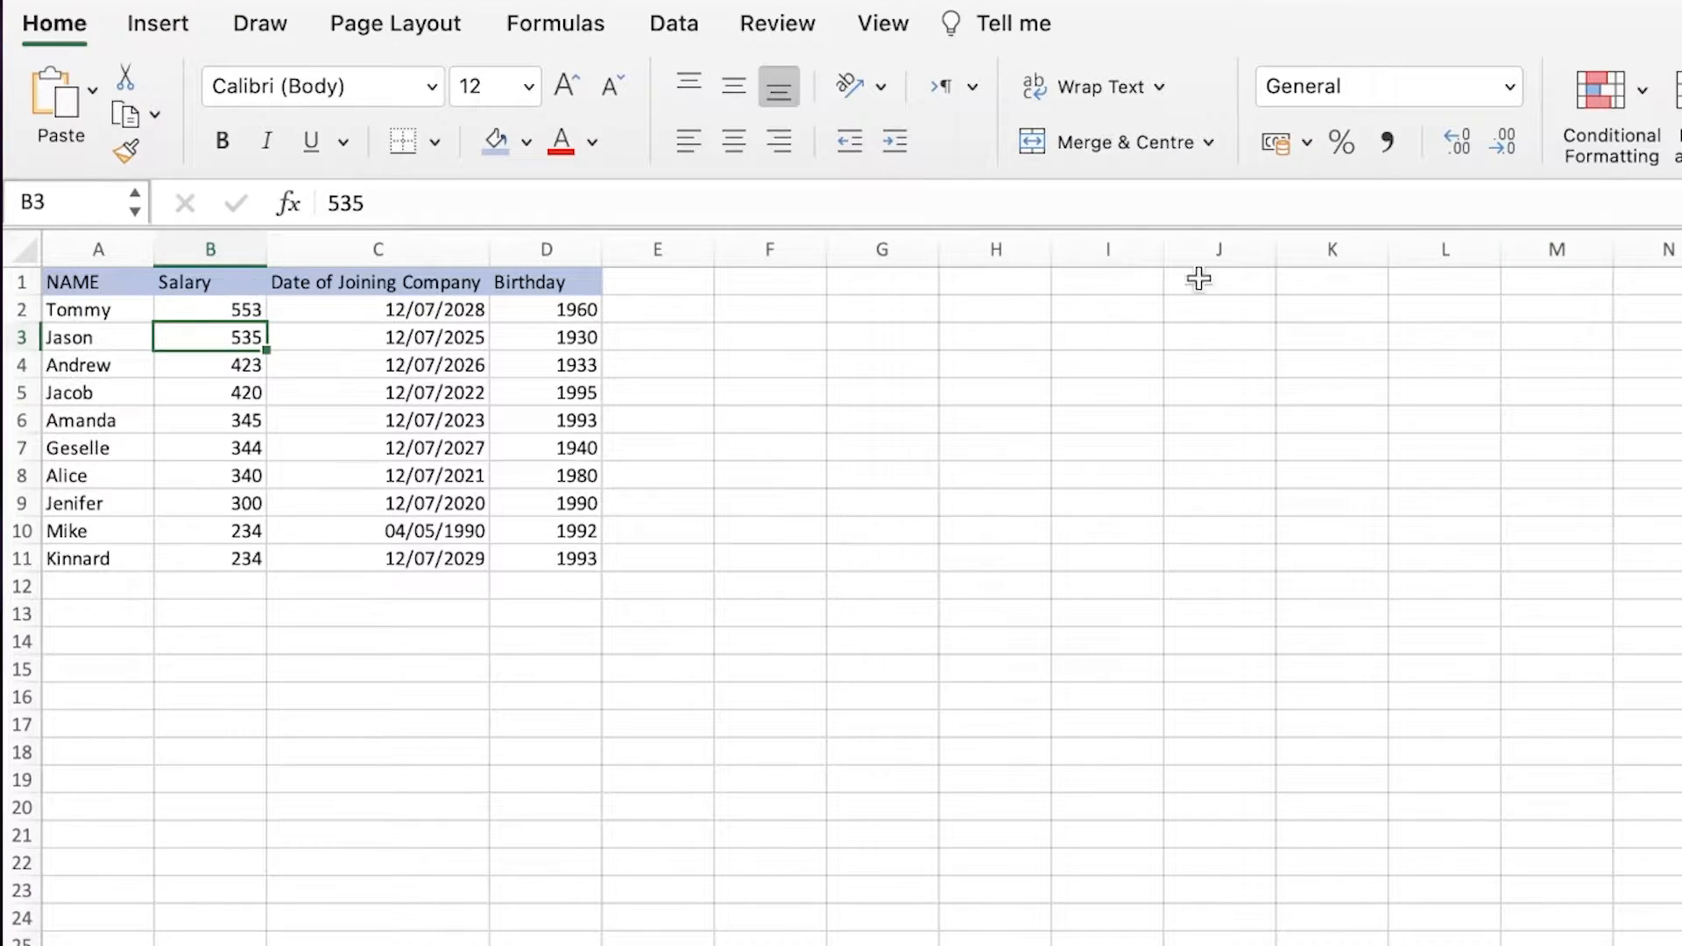
{"action": "left_click", "coordinate": [168, 622]}
{"action": "left_click", "coordinate": [159, 328]}
{"action": "left_click", "coordinate": [158, 286]}
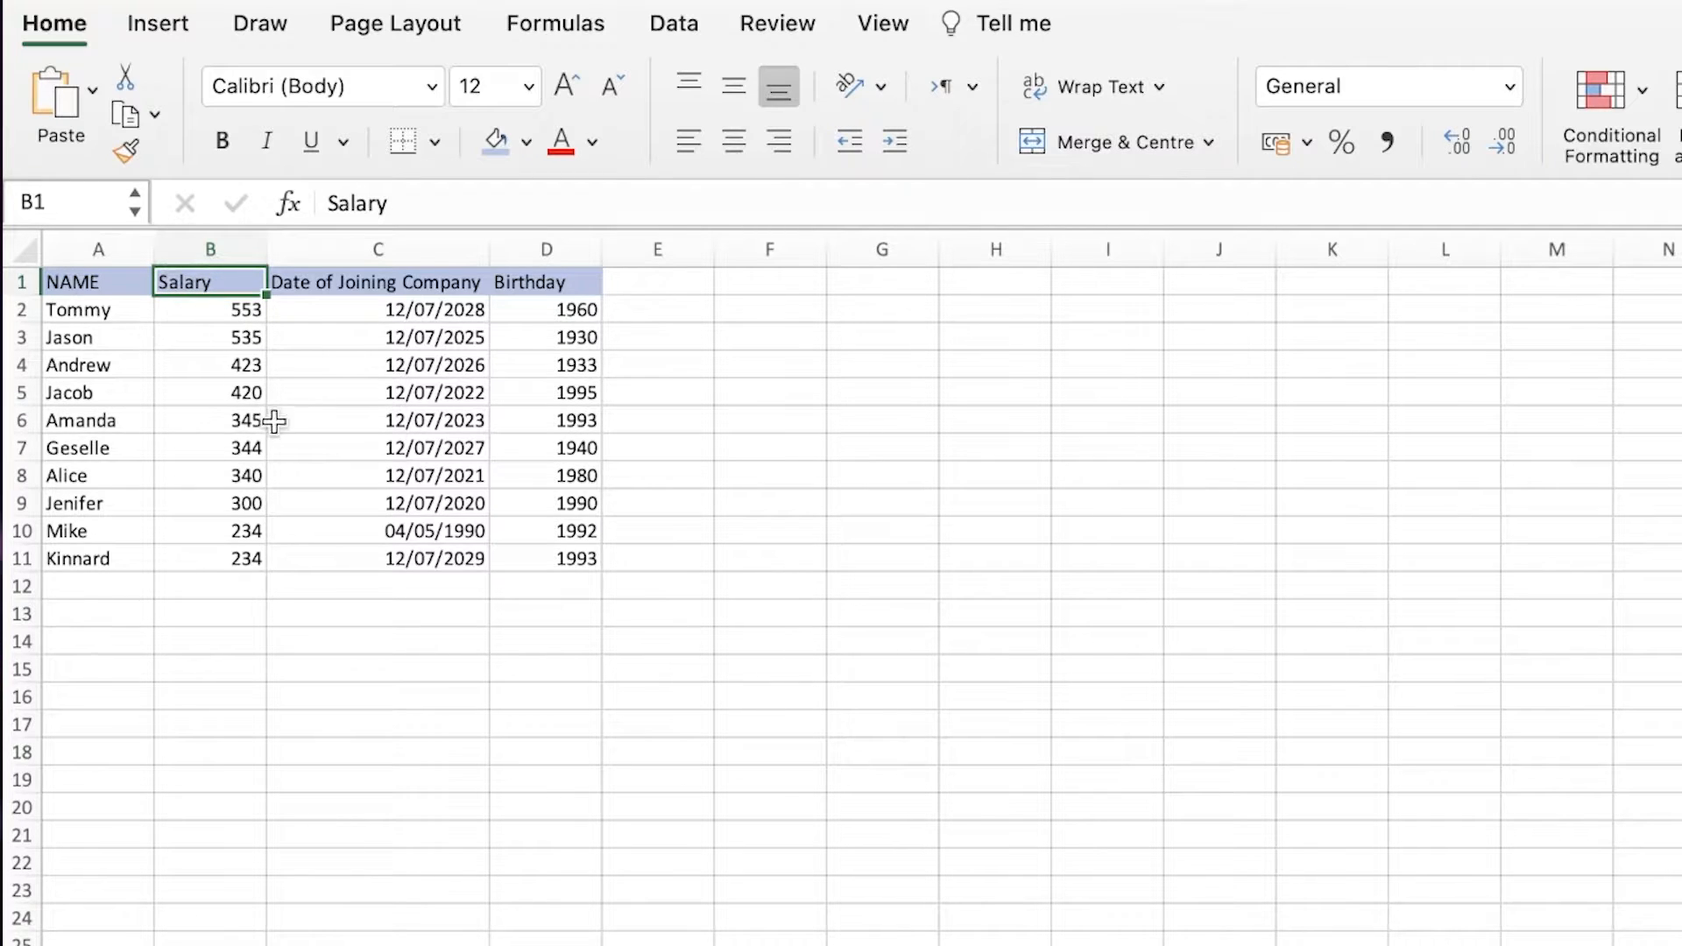
{"action": "left_click", "coordinate": [241, 682]}
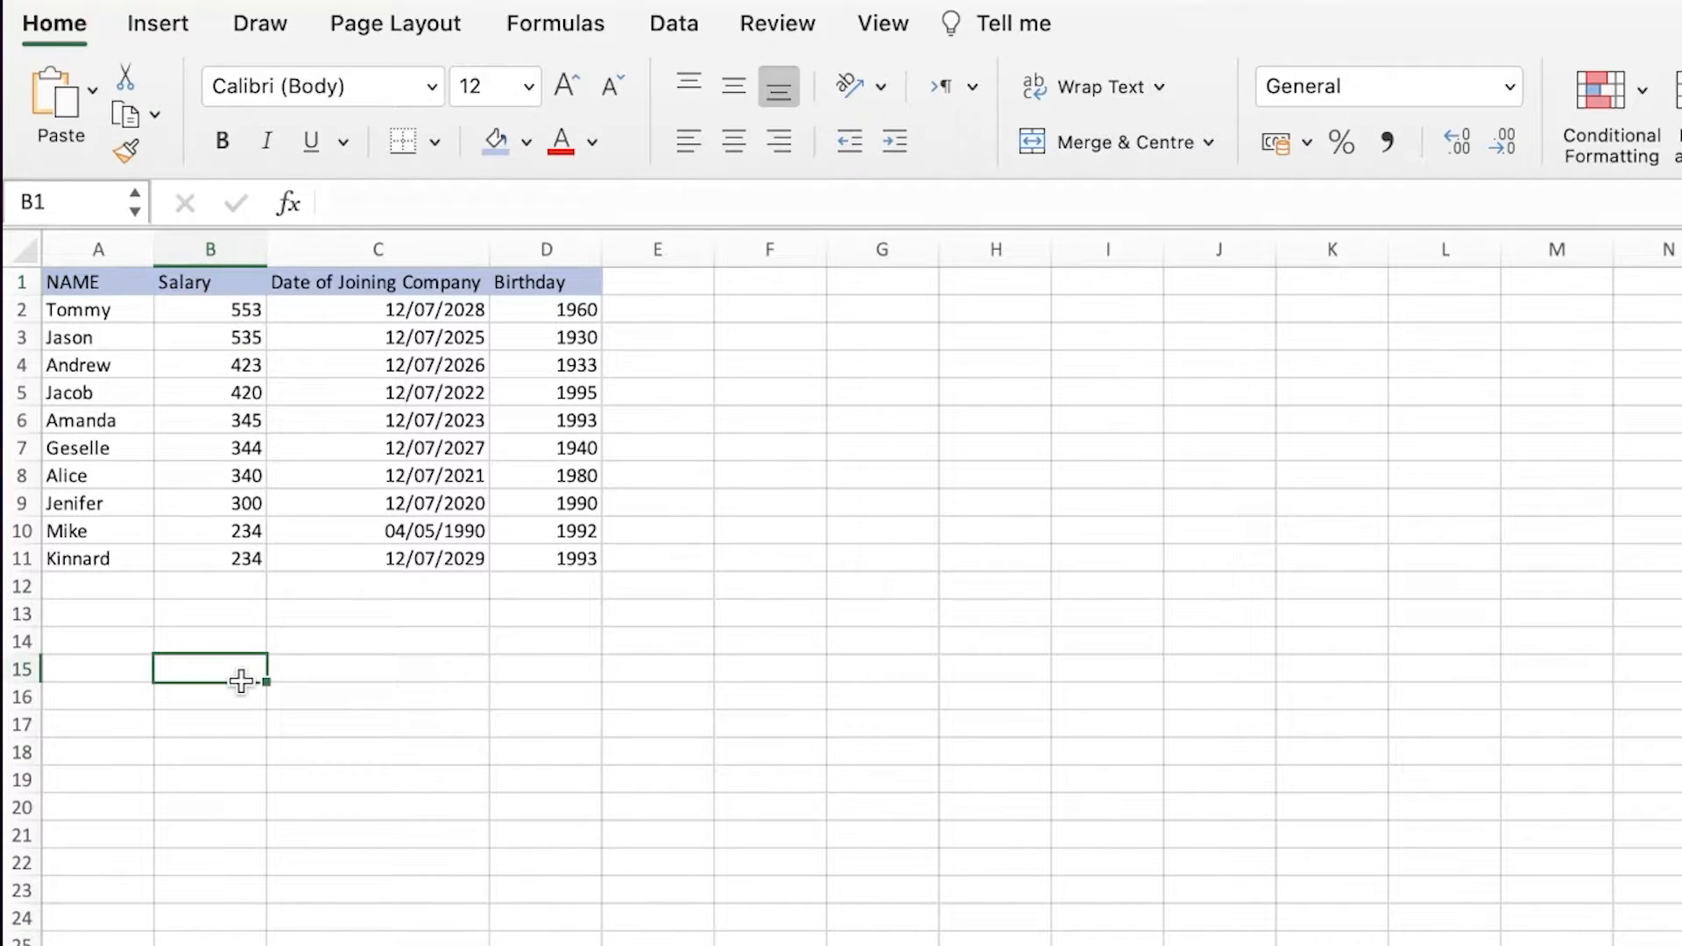
{"action": "left_click", "coordinate": [180, 417]}
{"action": "left_click", "coordinate": [159, 310]}
{"action": "left_click", "coordinate": [128, 312]}
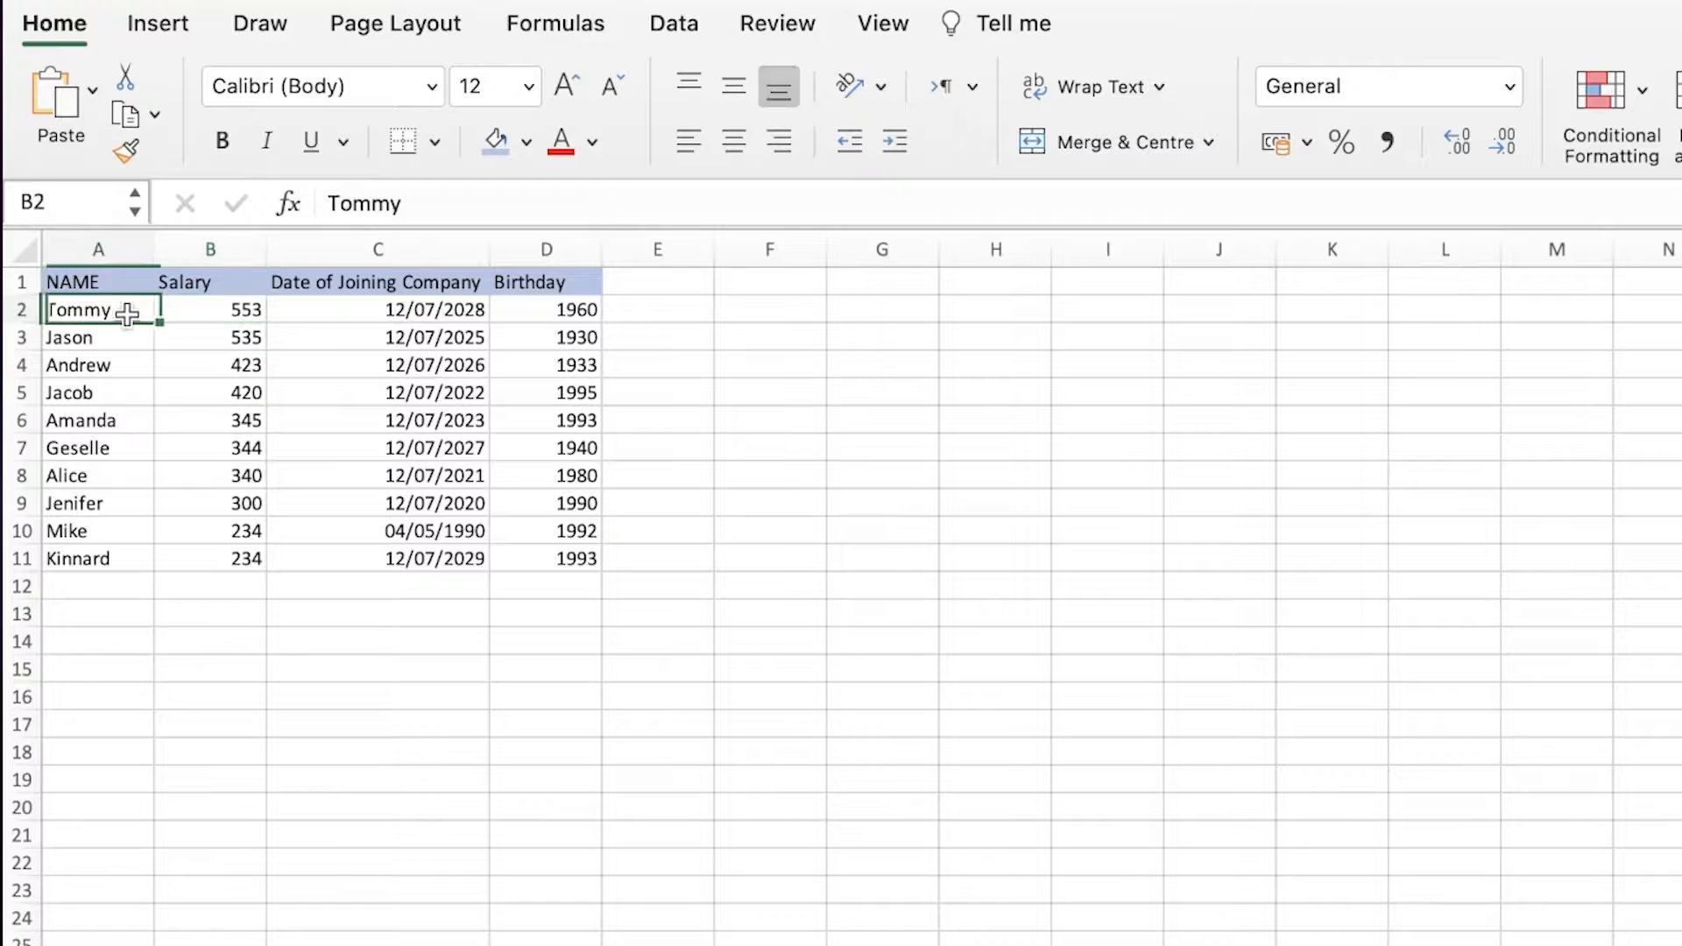
{"action": "left_click", "coordinate": [246, 285]}
{"action": "left_click", "coordinate": [419, 370]}
{"action": "left_click", "coordinate": [552, 368]}
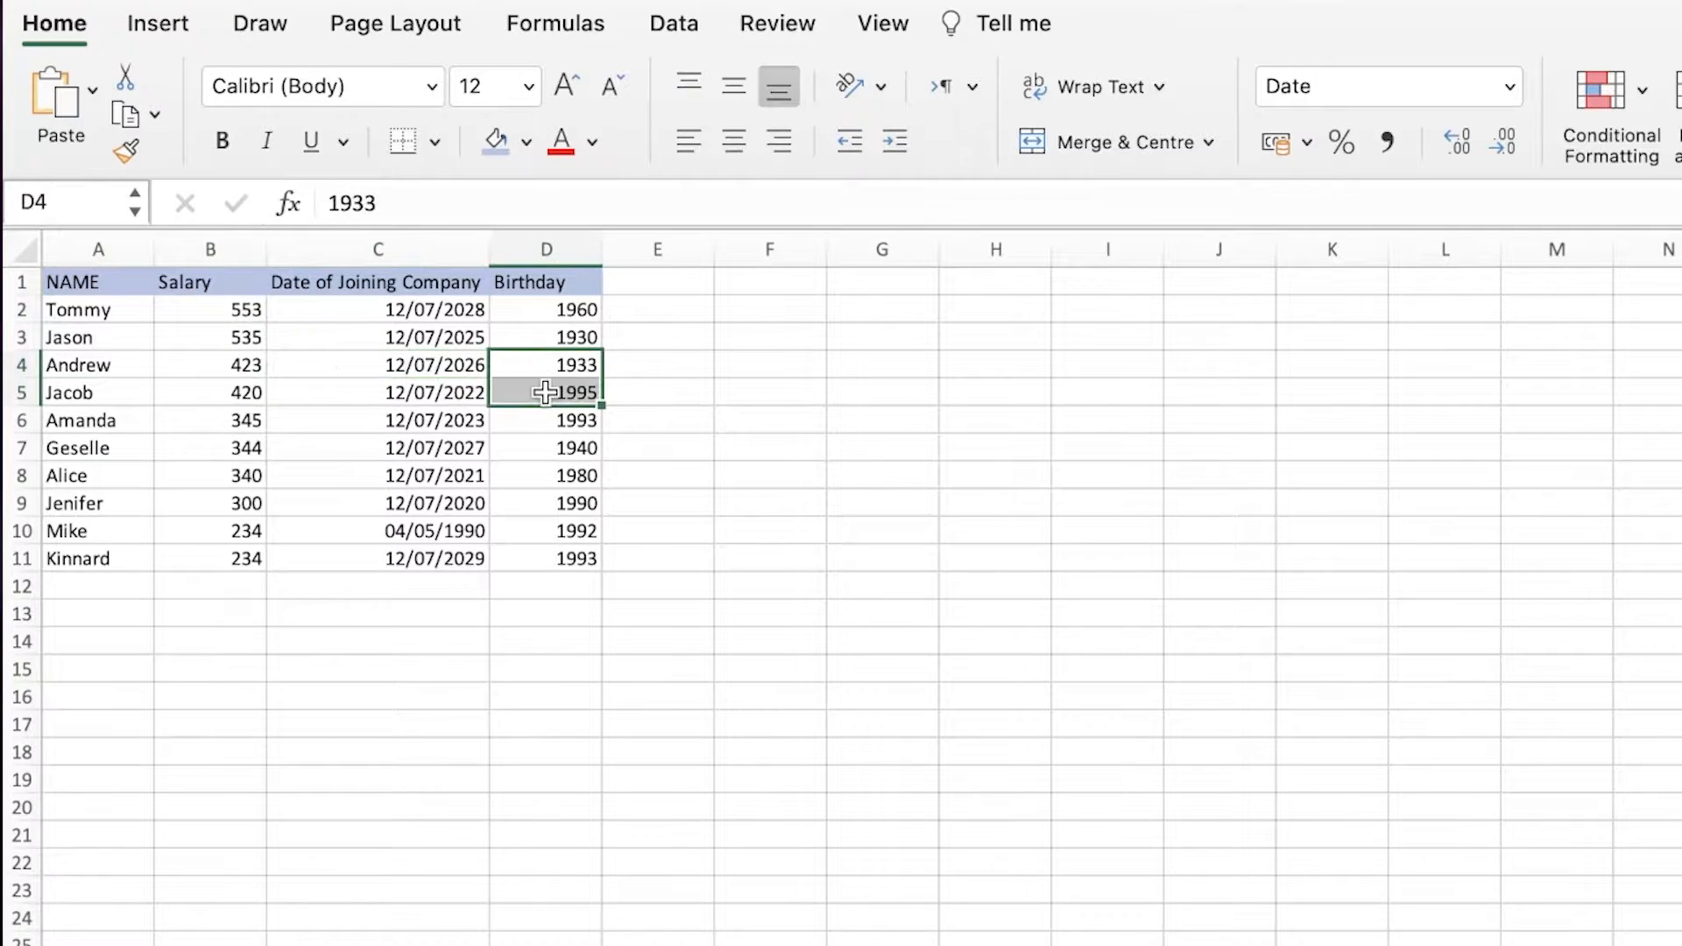
{"action": "left_click", "coordinate": [143, 328]}
{"action": "left_click", "coordinate": [128, 310]}
{"action": "key", "text": "F2"}
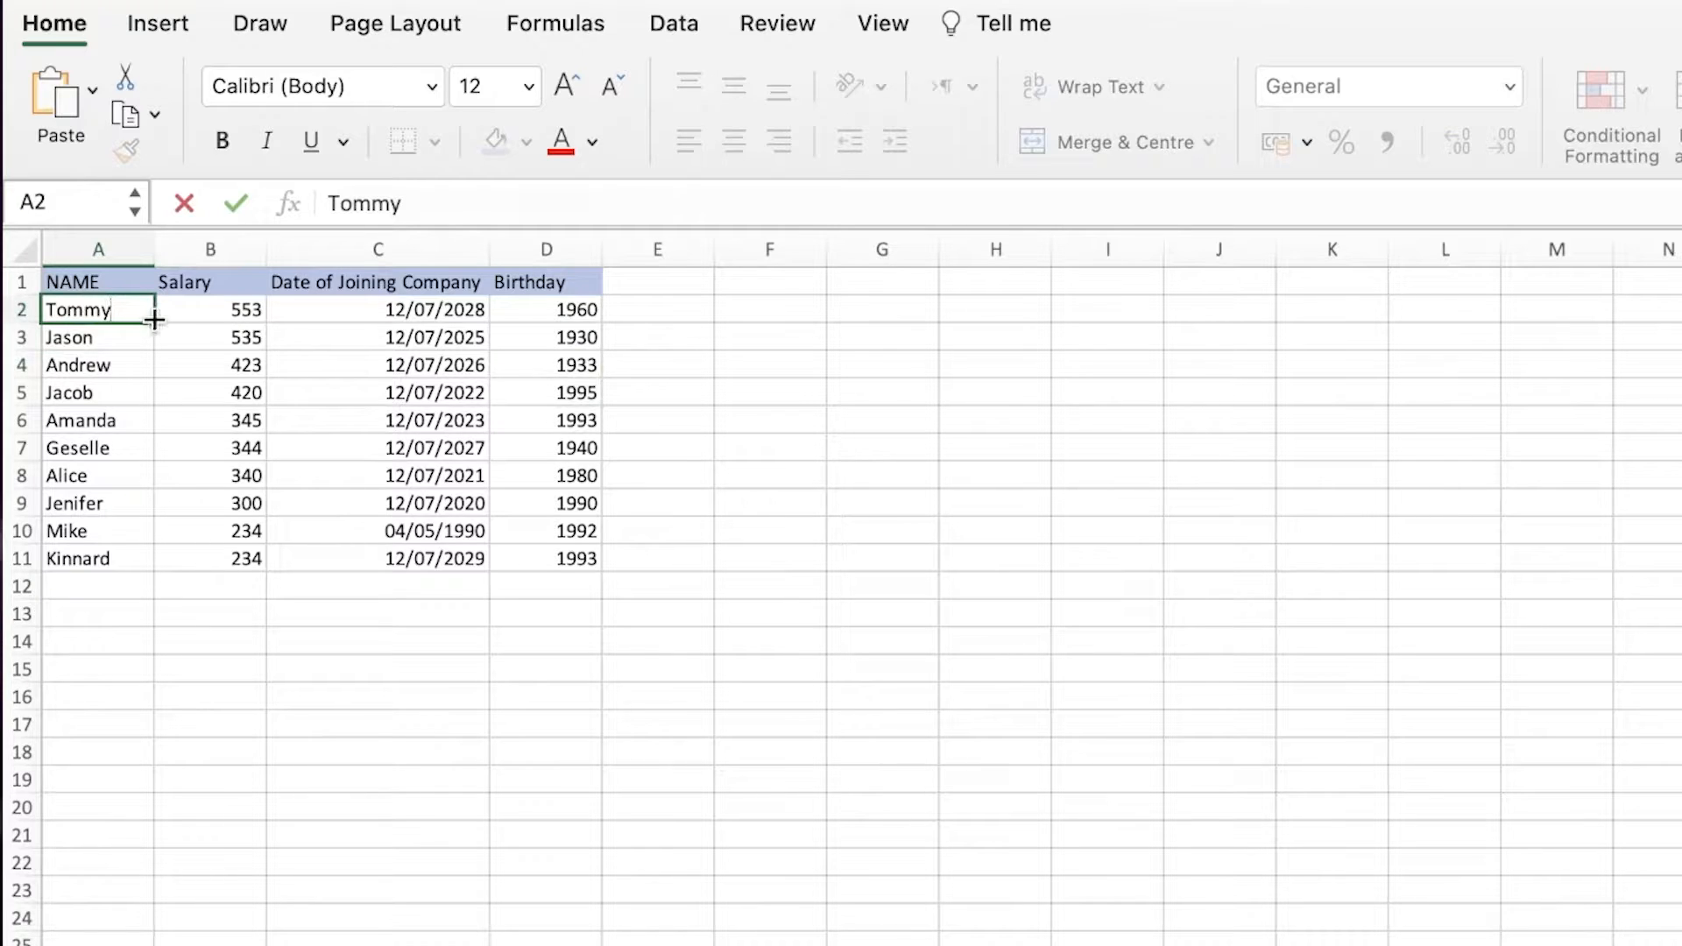
{"action": "left_click", "coordinate": [71, 372]}
Step: Sort the table alphabetically by the NAME column from A to Z, keeping each row's data together
{"action": "left_click_drag", "start_coordinate": [75, 308], "coordinate": [79, 558]}
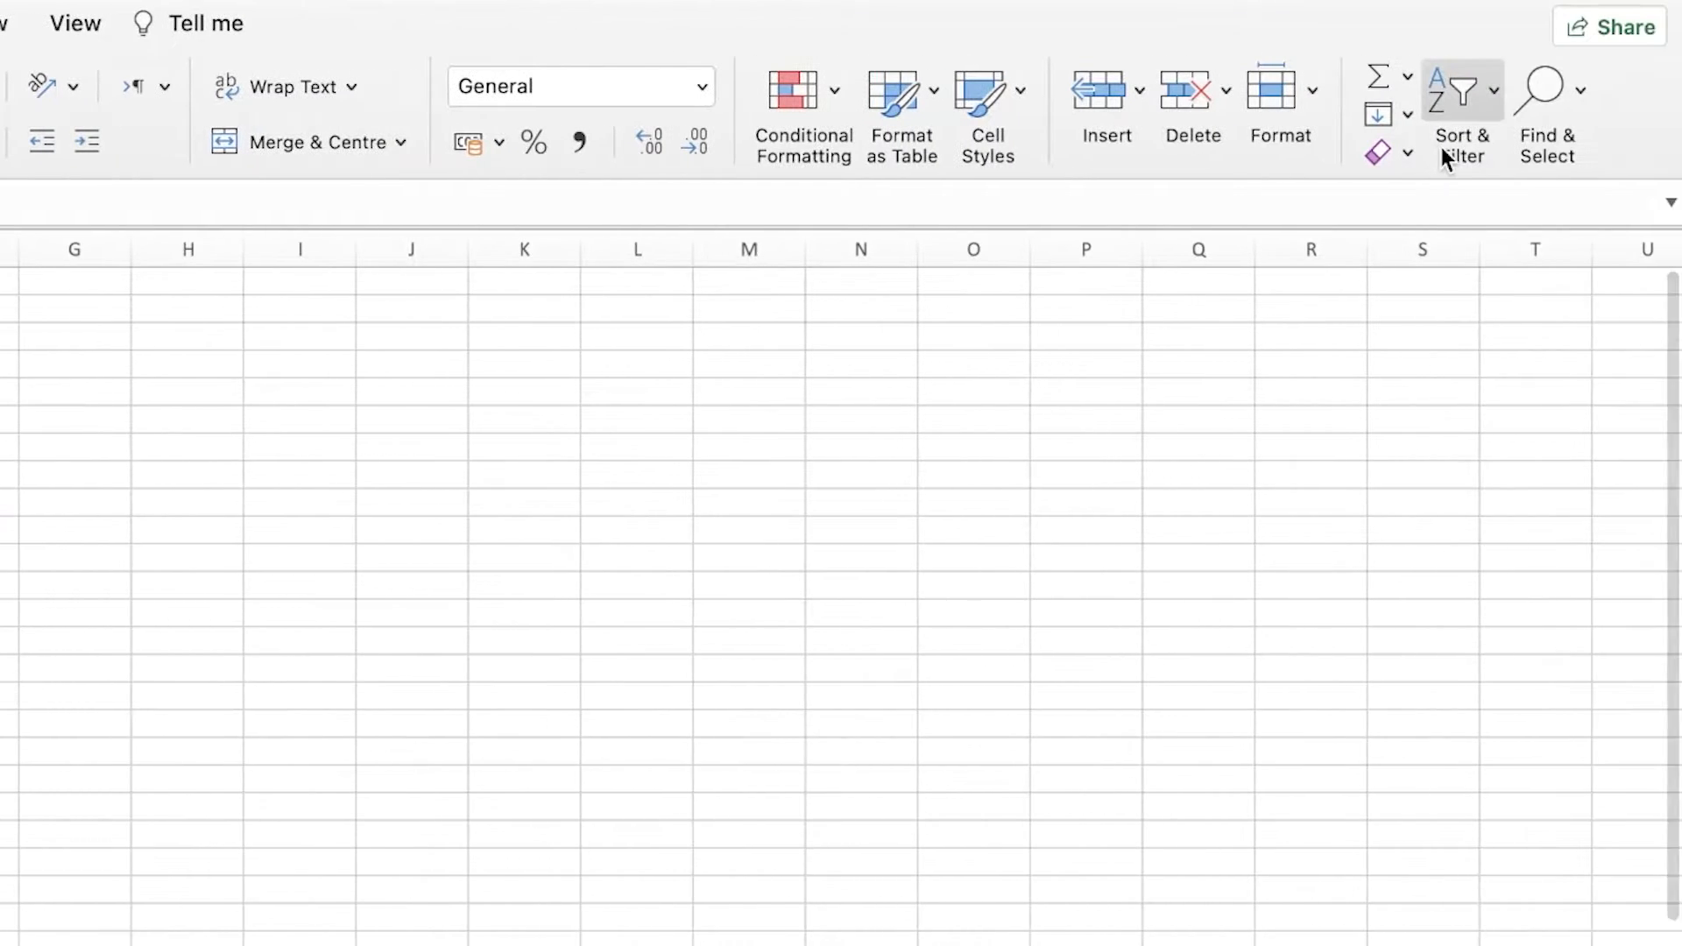
{"action": "left_click", "coordinate": [1447, 149]}
{"action": "left_click", "coordinate": [1477, 158]}
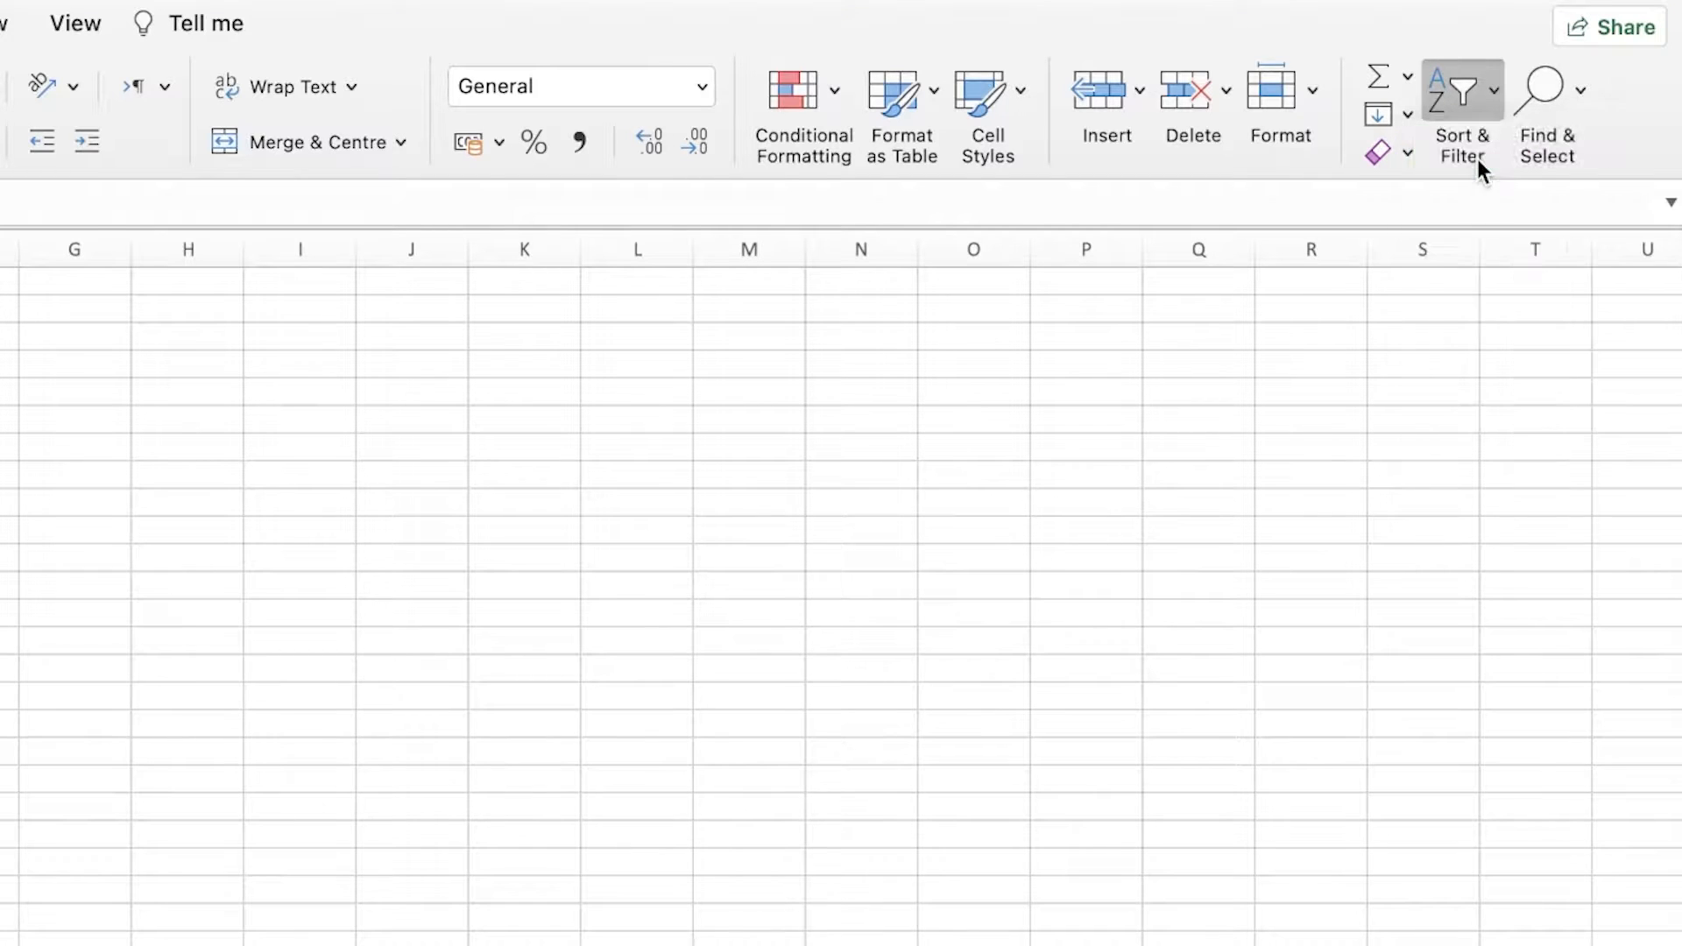
{"action": "left_click", "coordinate": [646, 516]}
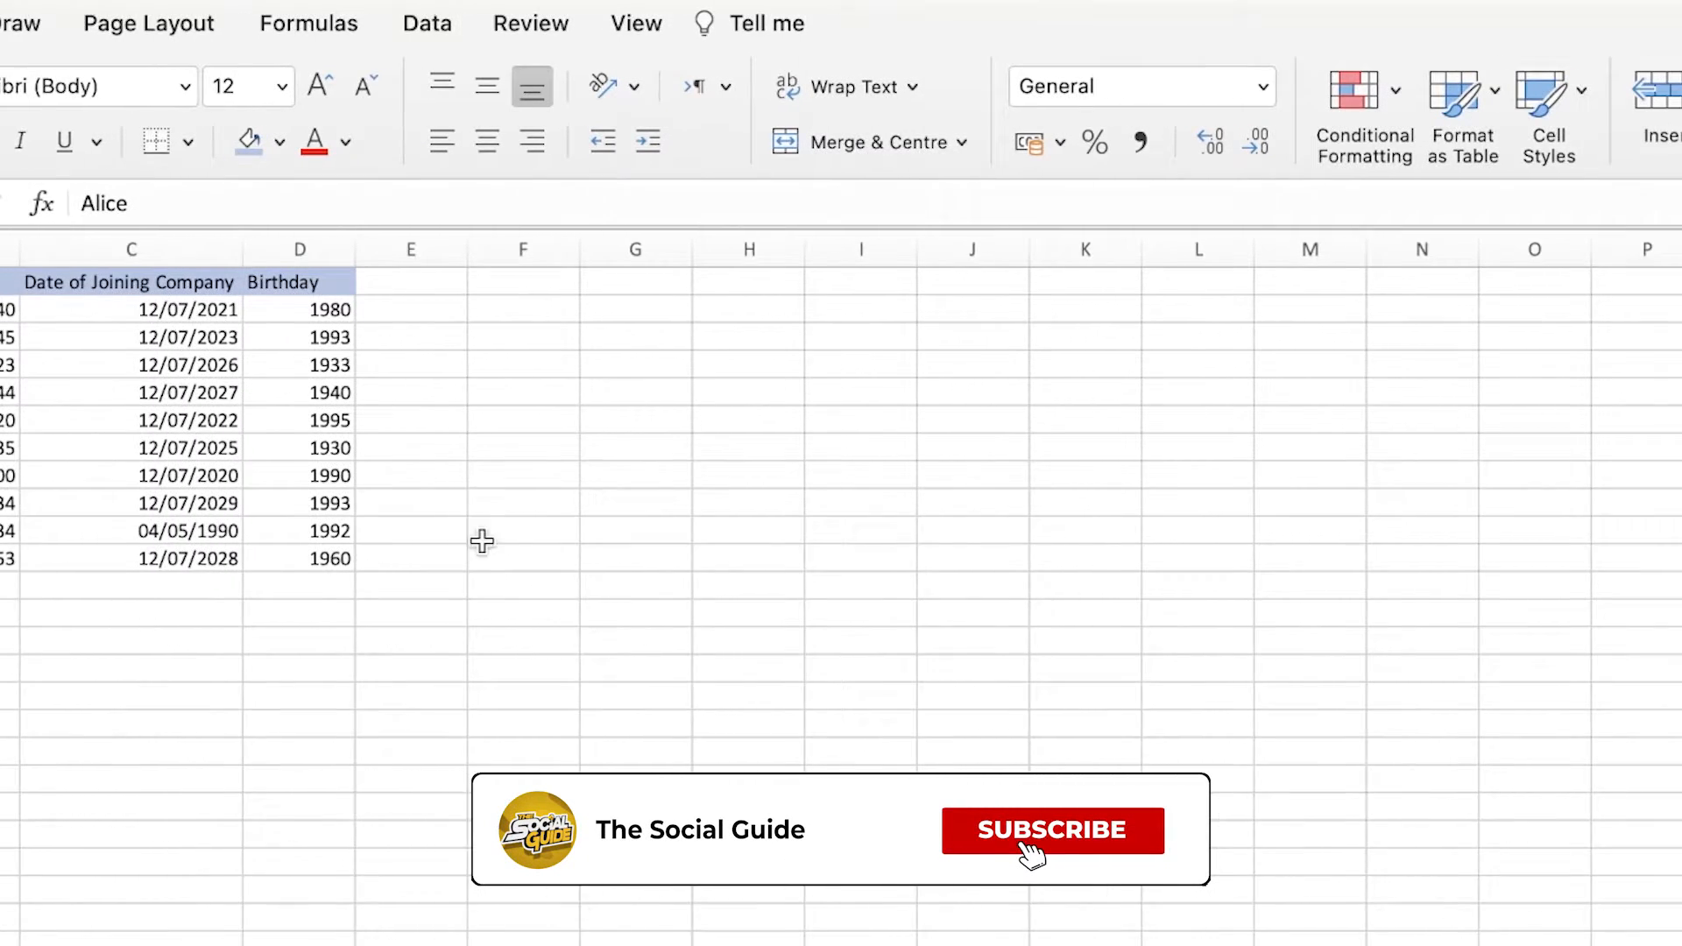
Step: Sort the table by the NAME column in reverse order, from Z to A
{"action": "left_click", "coordinate": [1543, 84]}
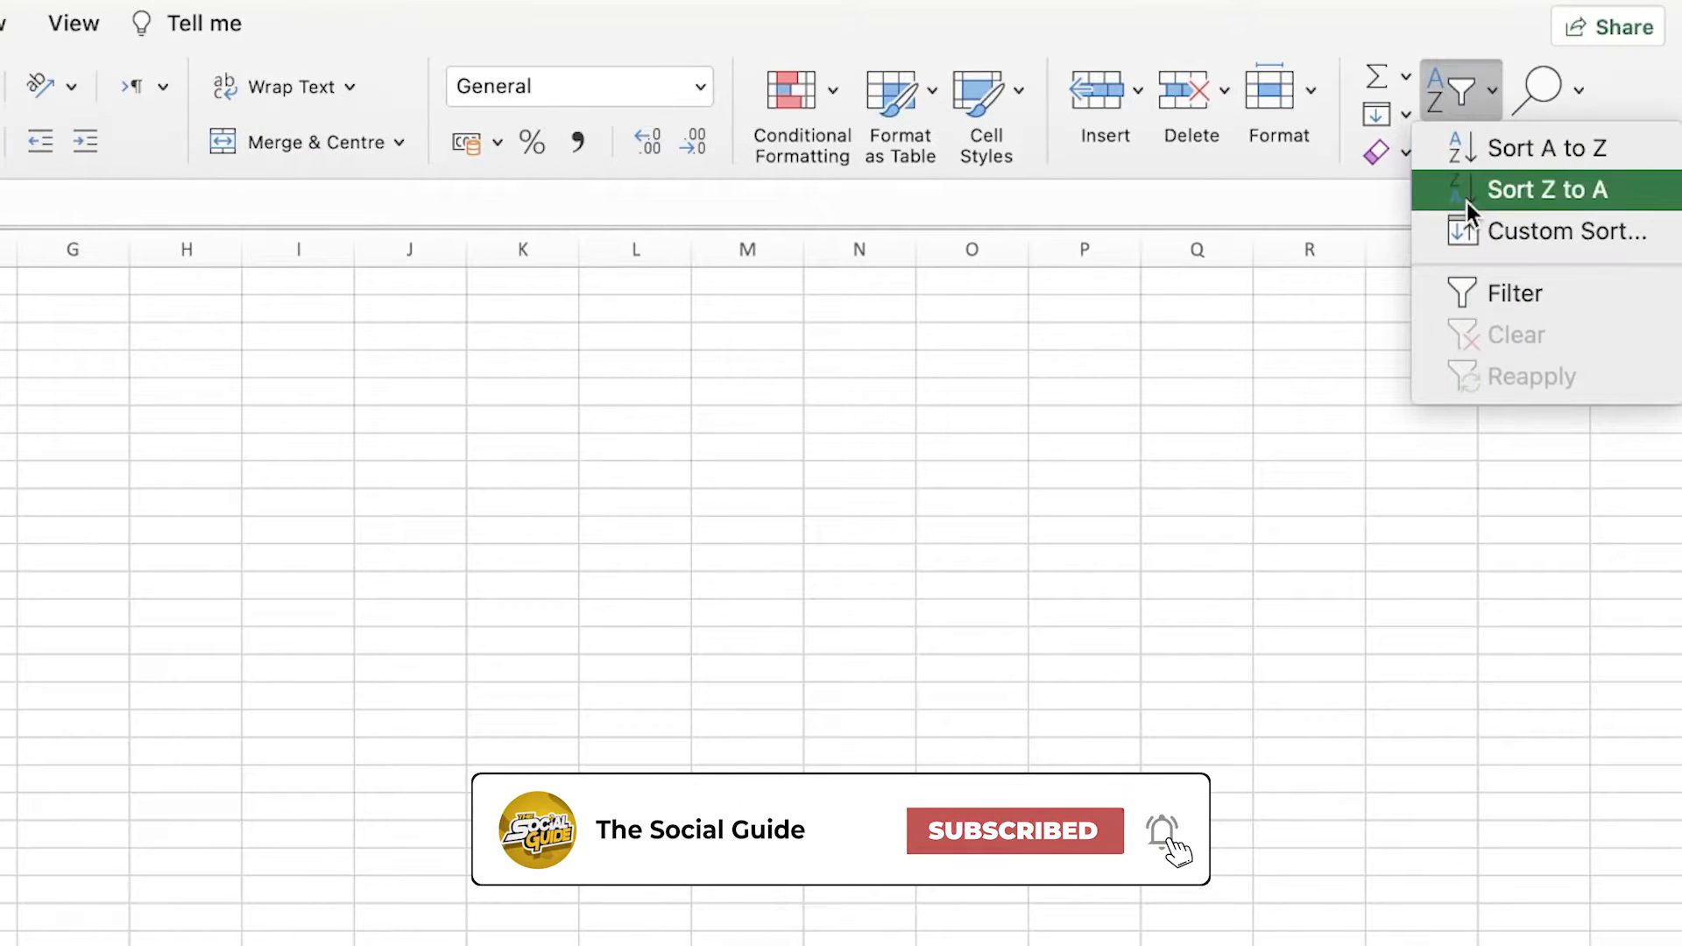
{"action": "left_click", "coordinate": [1466, 202]}
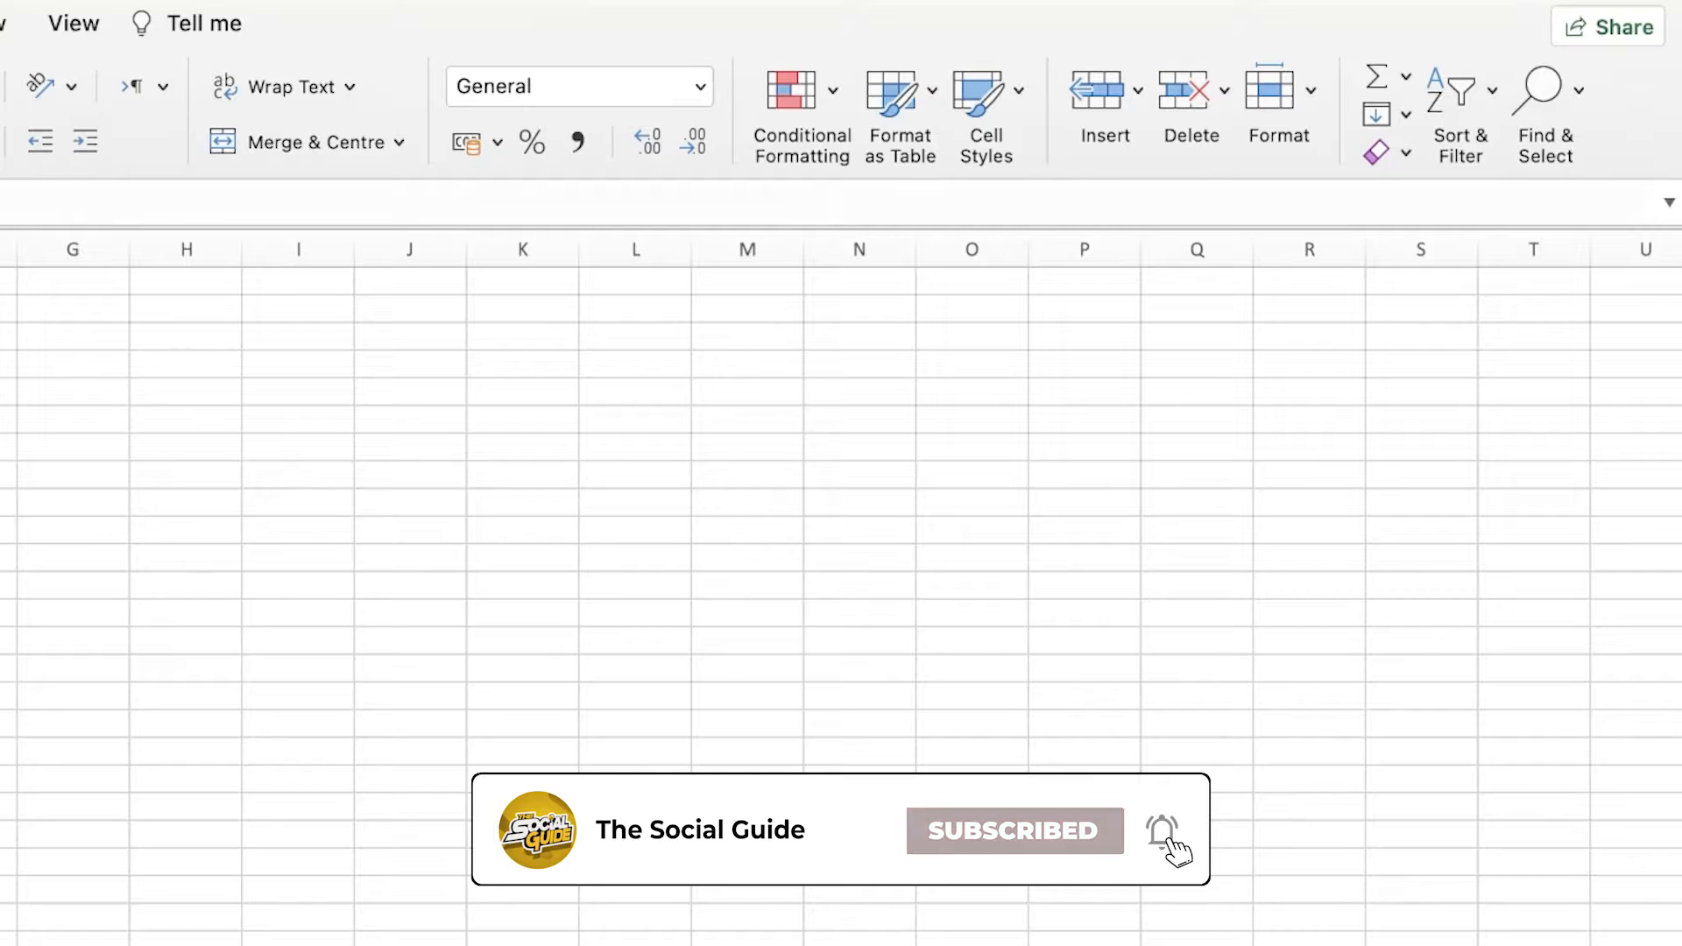
{"action": "left_click", "coordinate": [838, 696]}
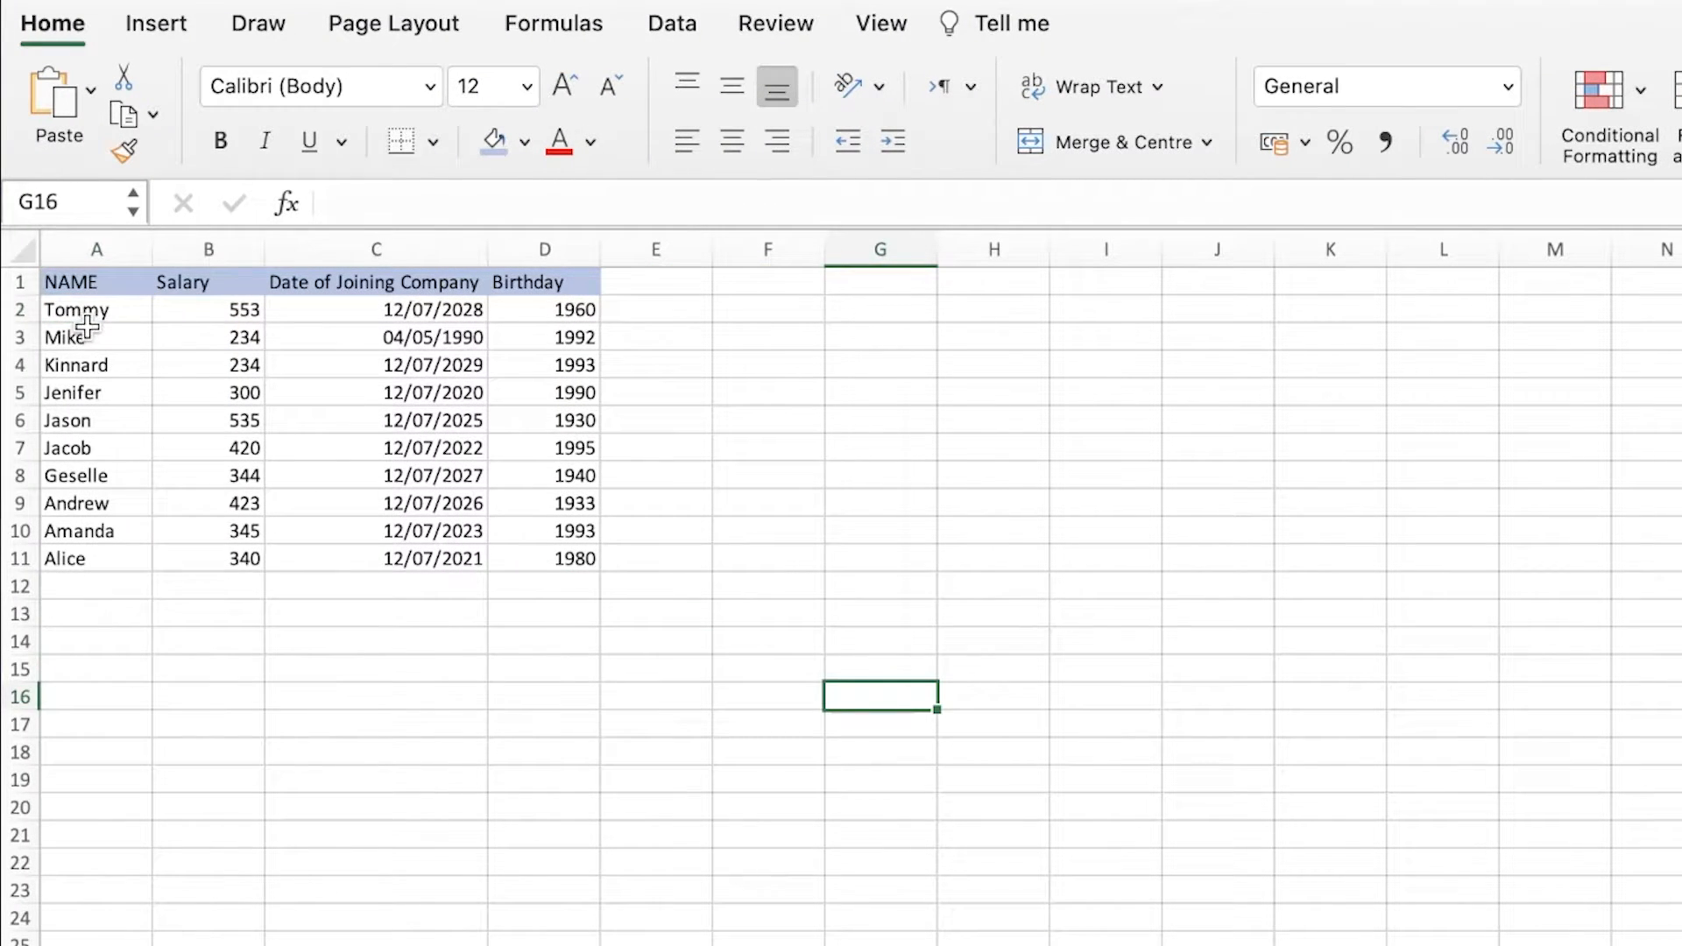
Step: Put the table back into A to Z order by the NAME column
{"action": "left_click", "coordinate": [87, 326]}
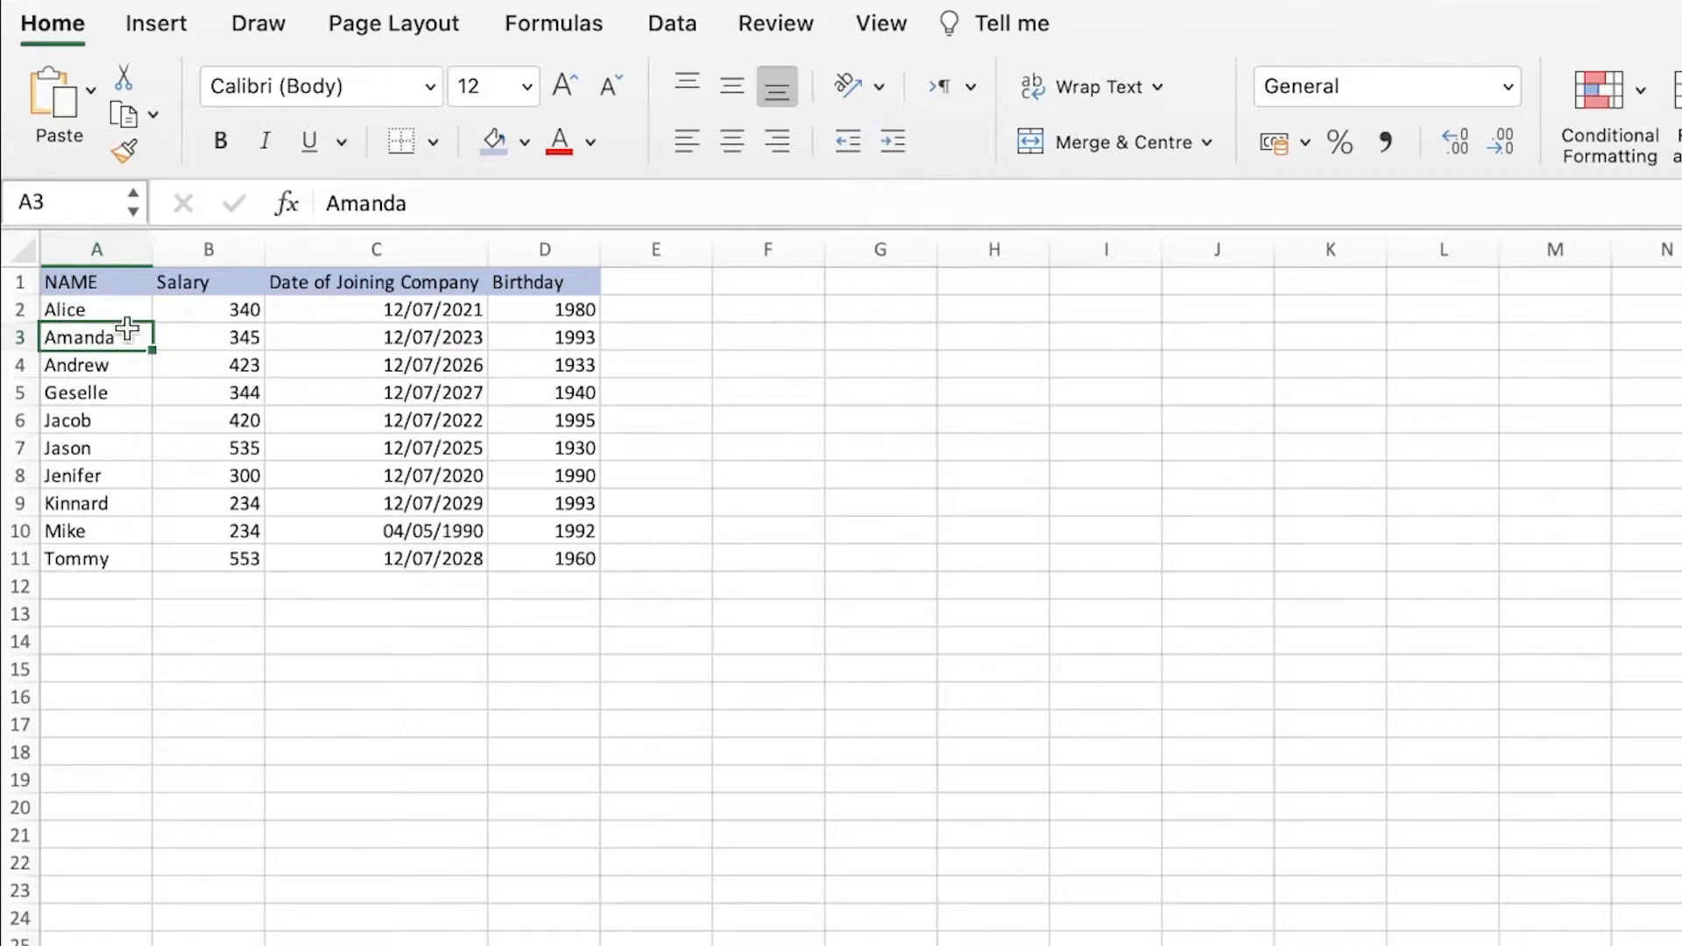
{"action": "left_click", "coordinate": [112, 307]}
Step: Apply a custom sort by NAME values from A to Z, with headers, top-to-bottom orientation and case sensitivity off
{"action": "left_click", "coordinate": [1558, 90]}
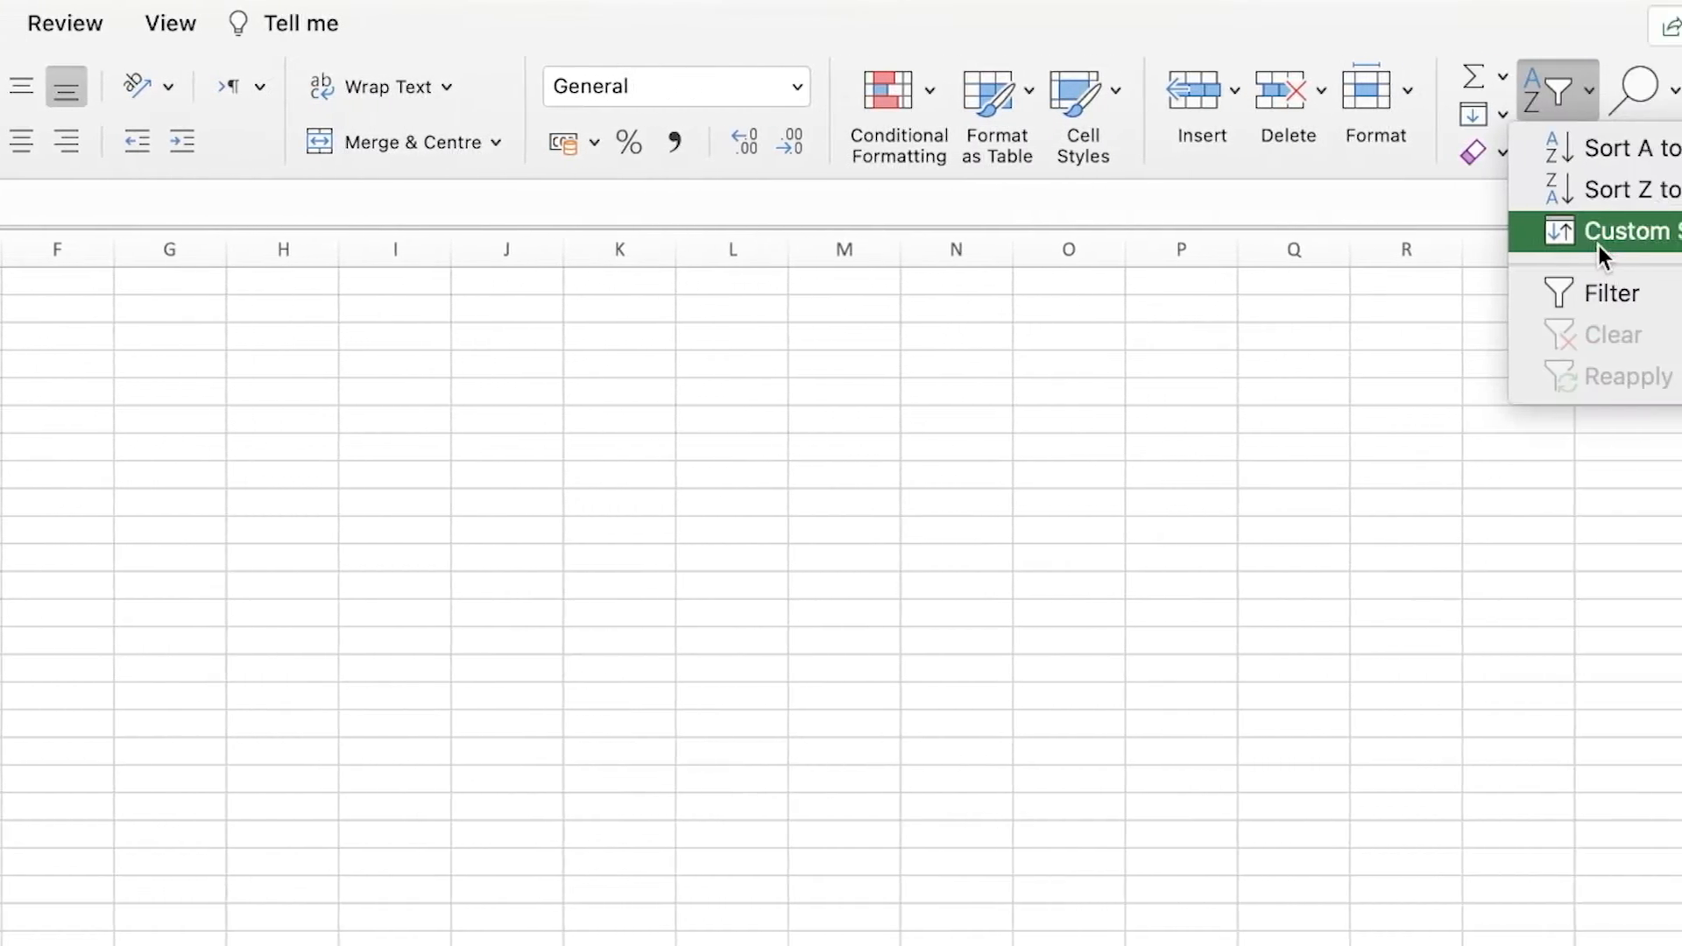
{"action": "left_click", "coordinate": [1599, 248]}
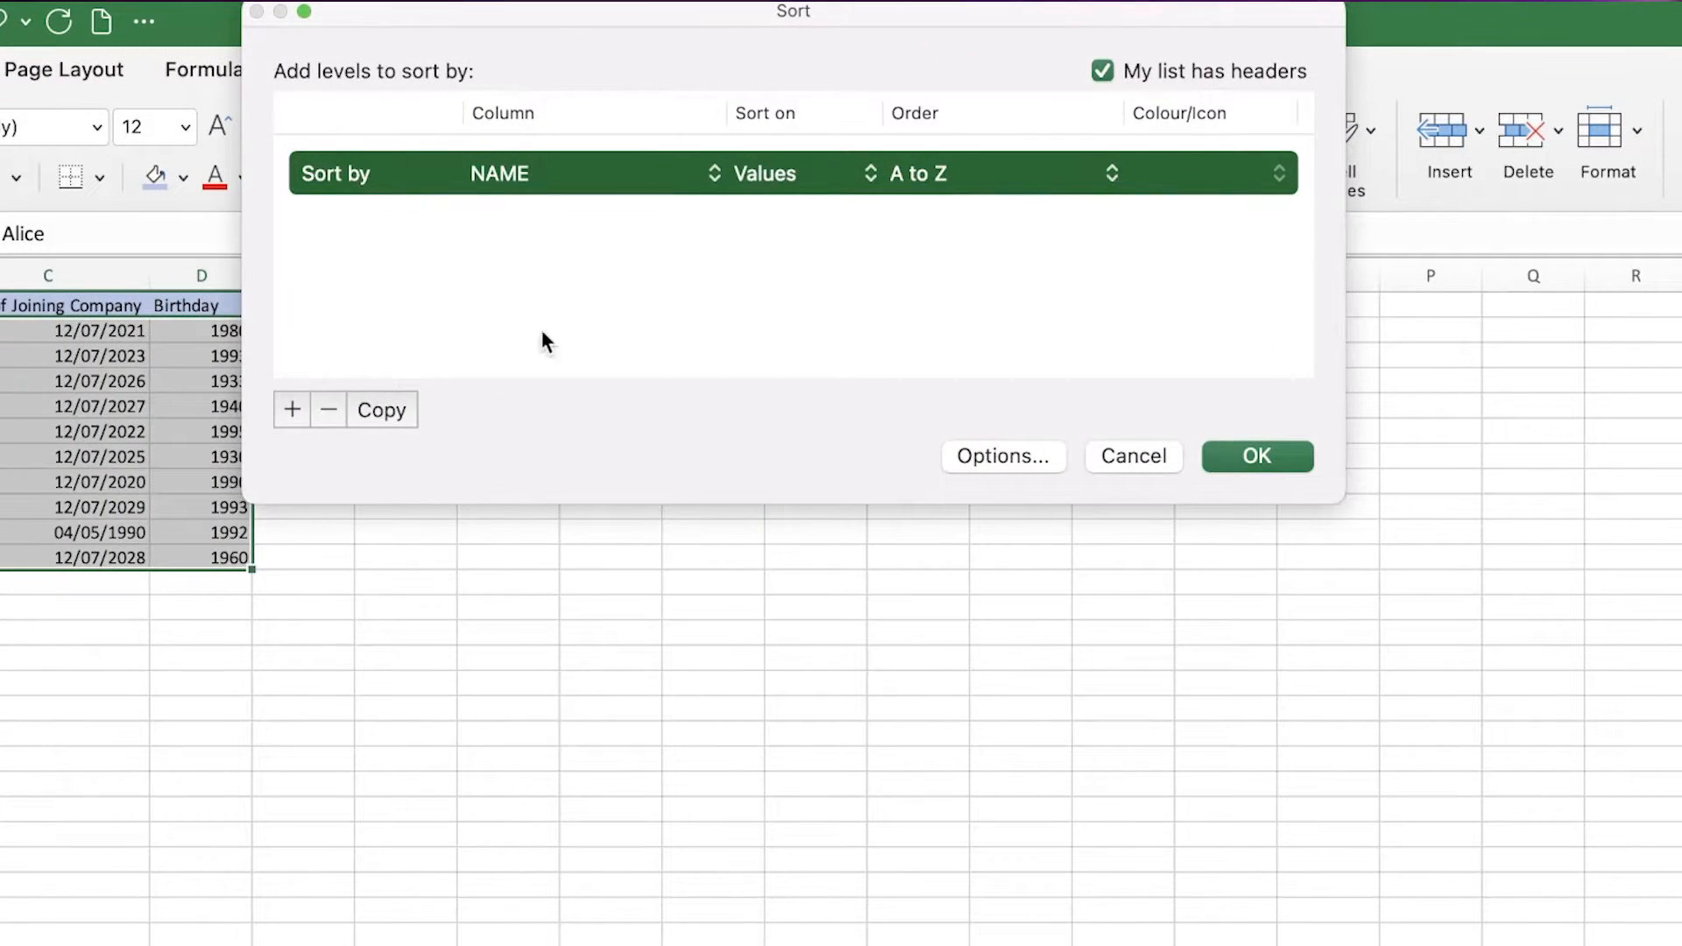
{"action": "left_click", "coordinate": [1013, 454]}
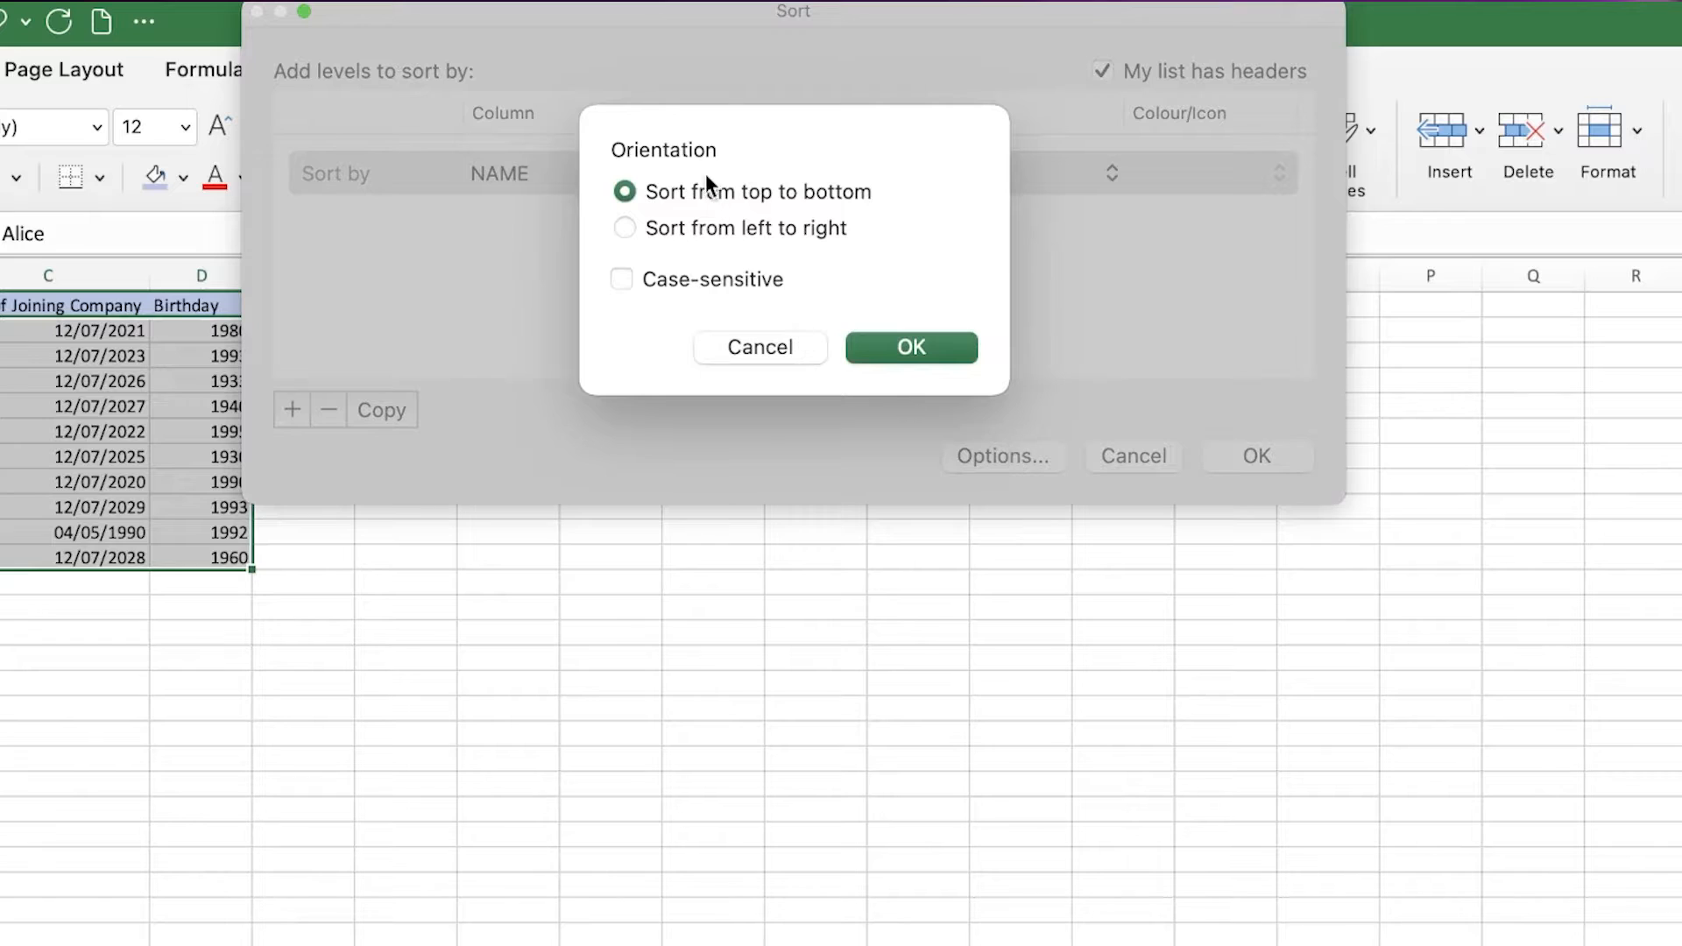
{"action": "left_click", "coordinate": [679, 270]}
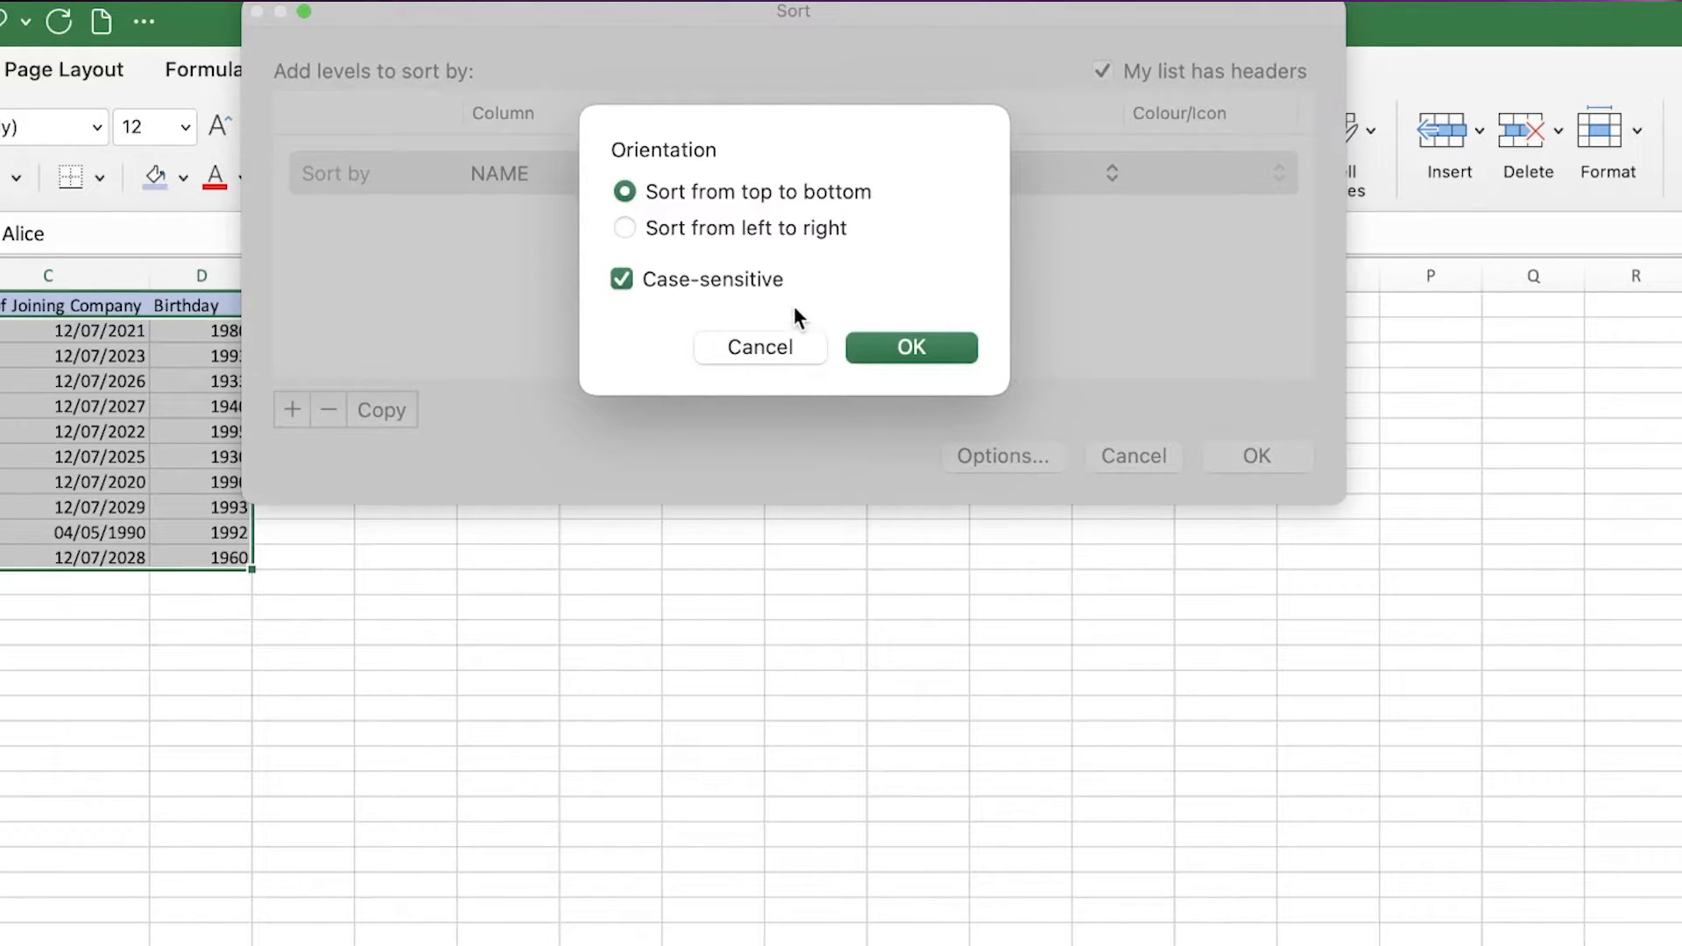
{"action": "left_click", "coordinate": [770, 279]}
{"action": "left_click", "coordinate": [758, 231]}
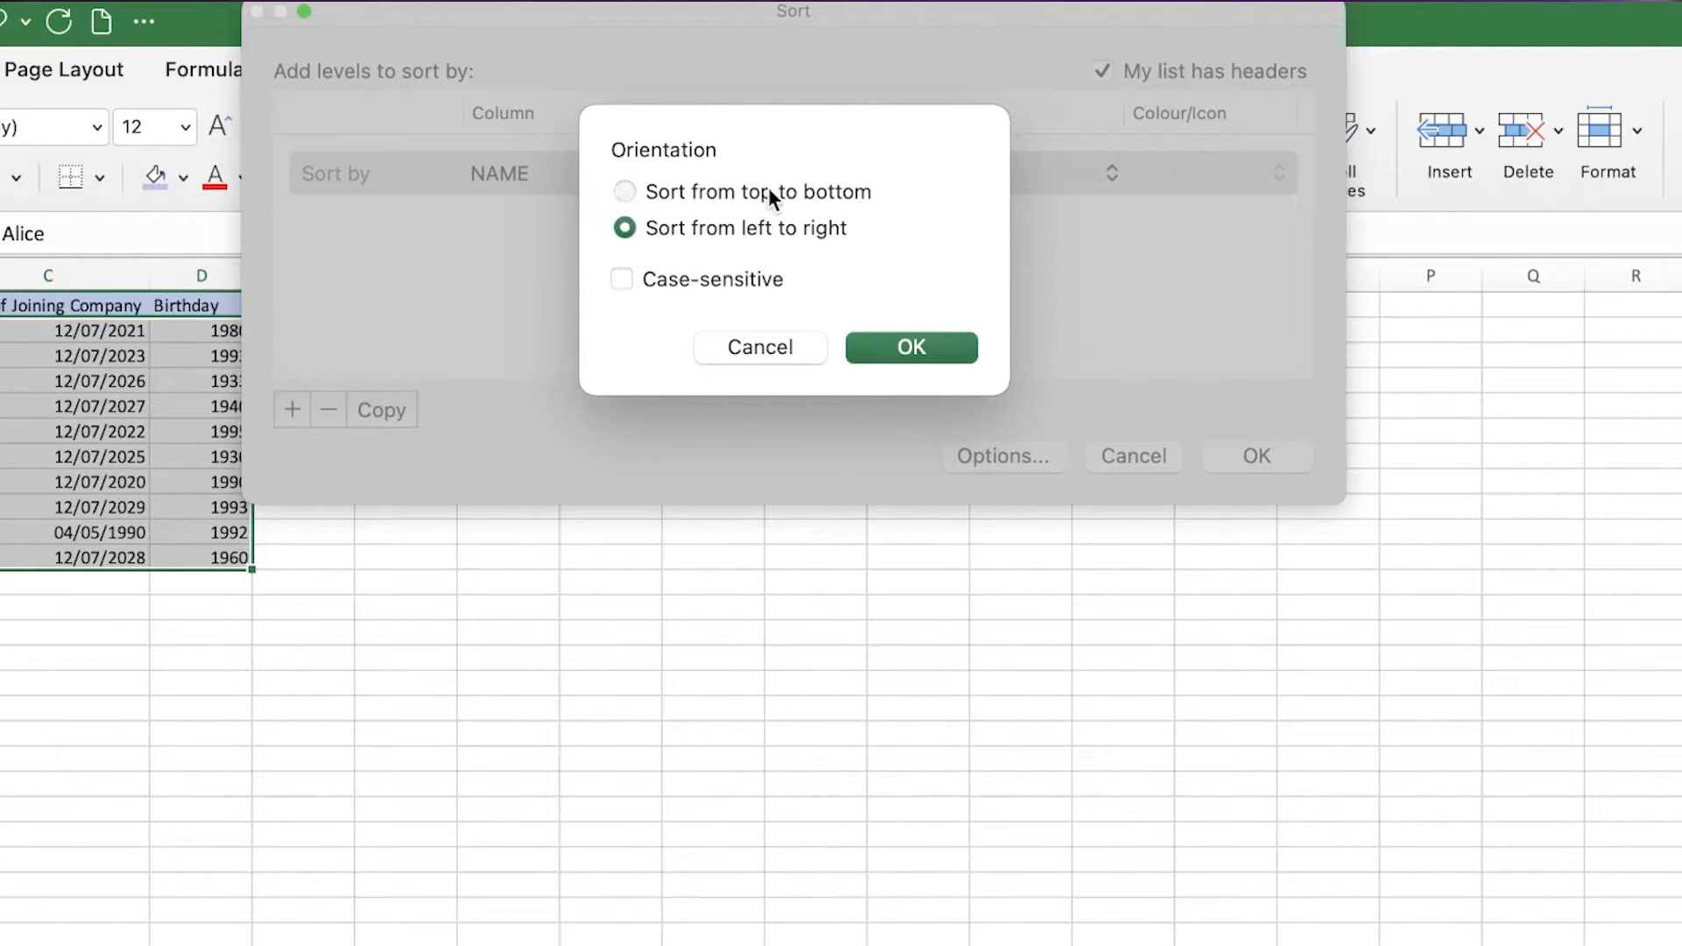
{"action": "left_click", "coordinate": [769, 187]}
{"action": "left_click", "coordinate": [899, 348]}
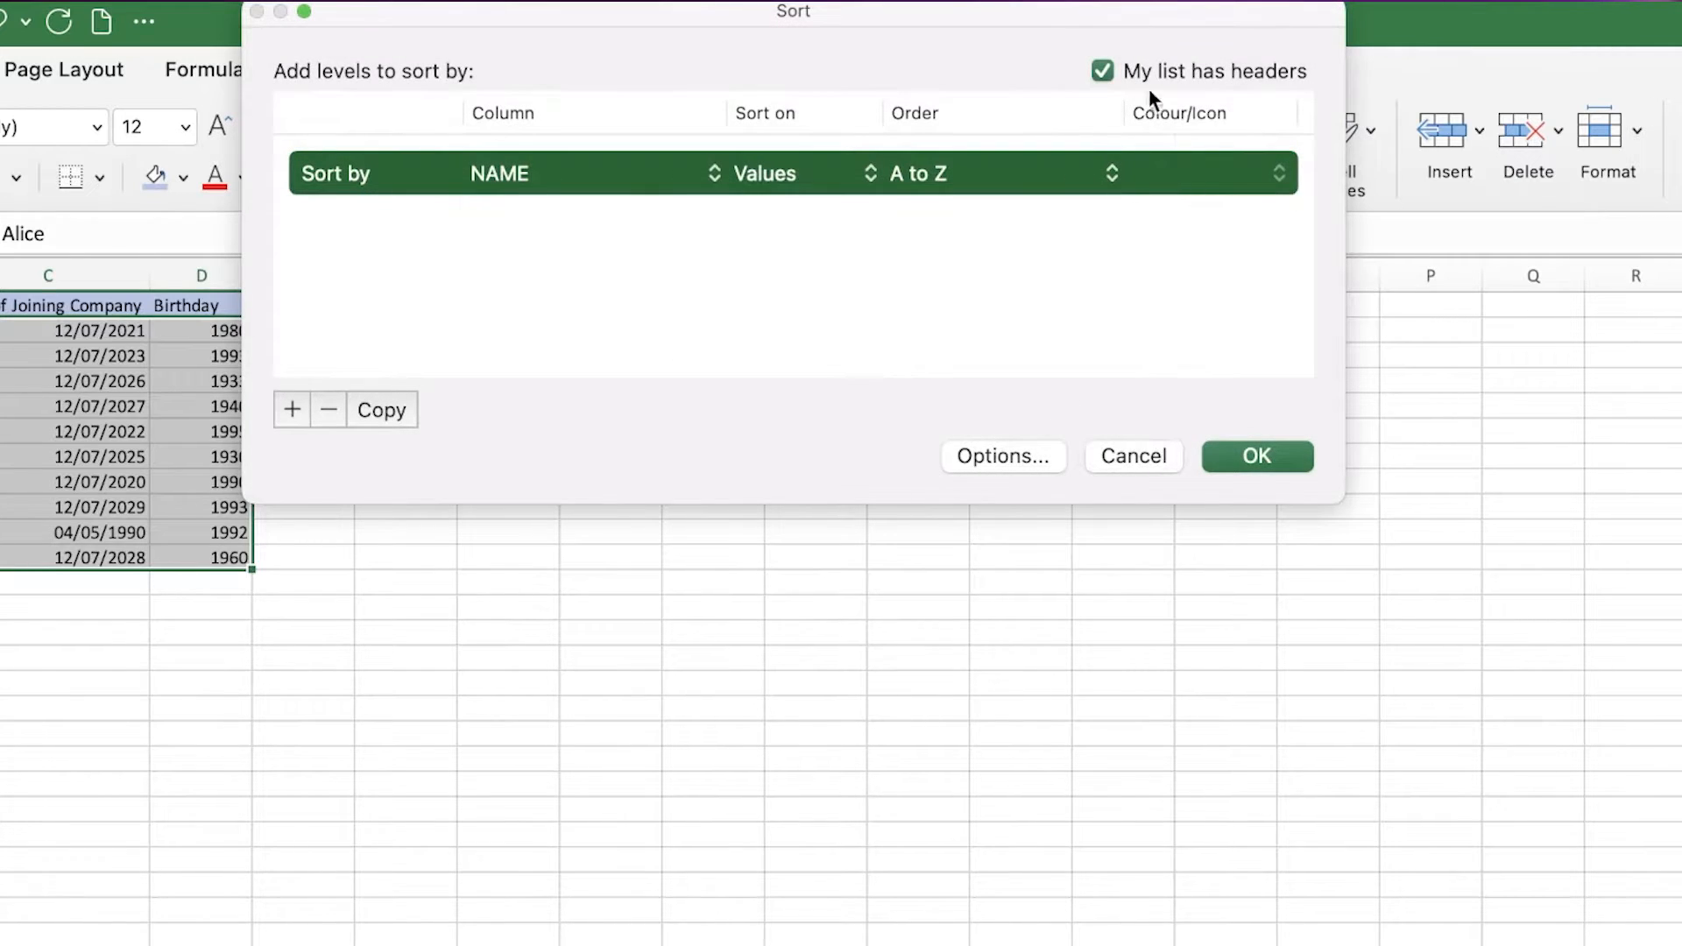
{"action": "left_click", "coordinate": [1221, 462]}
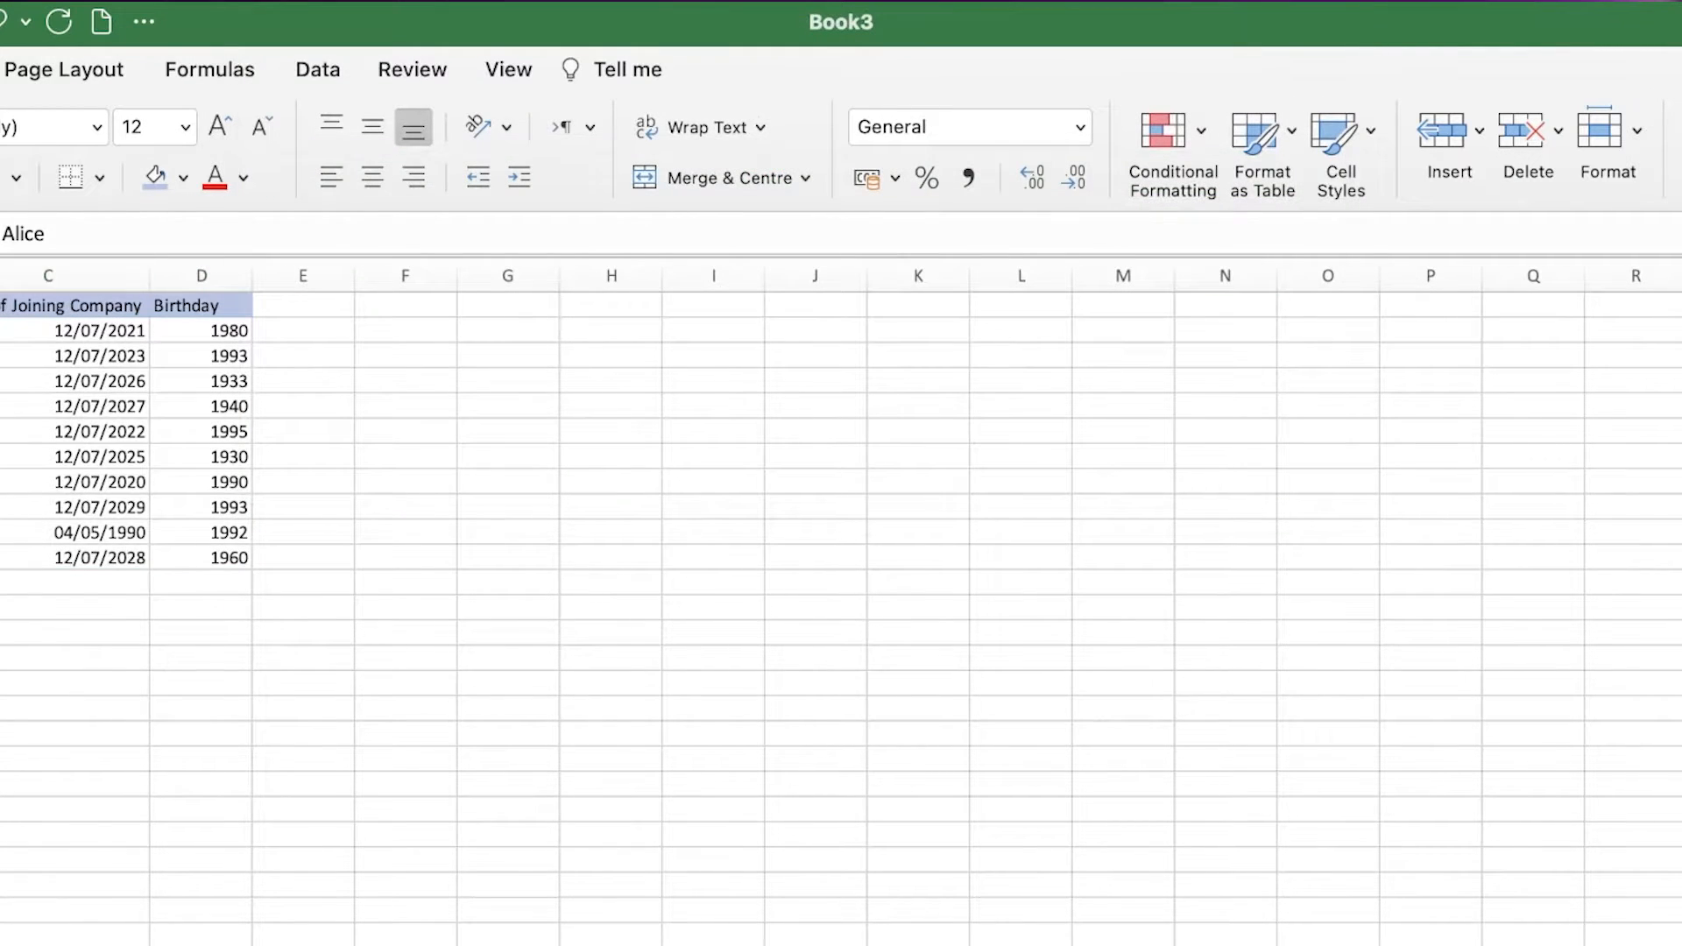
Step: Sort the whole table by the Date of Joining Company column from oldest to newest
{"action": "left_click", "coordinate": [5, 310]}
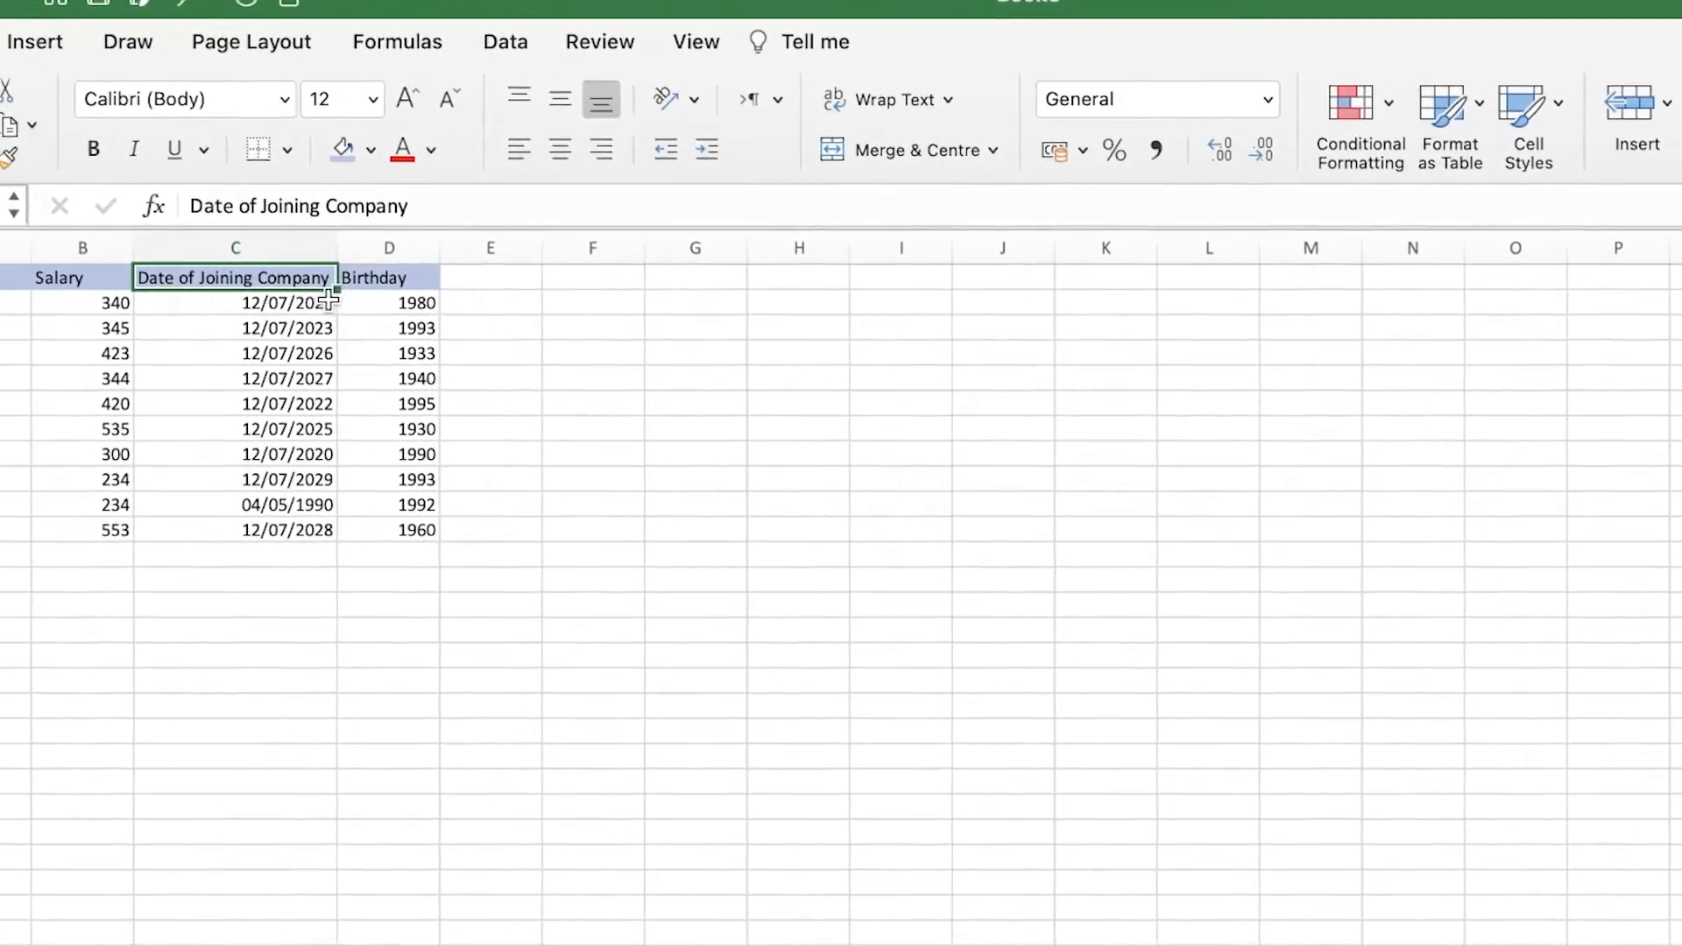
{"action": "left_click", "coordinate": [142, 329]}
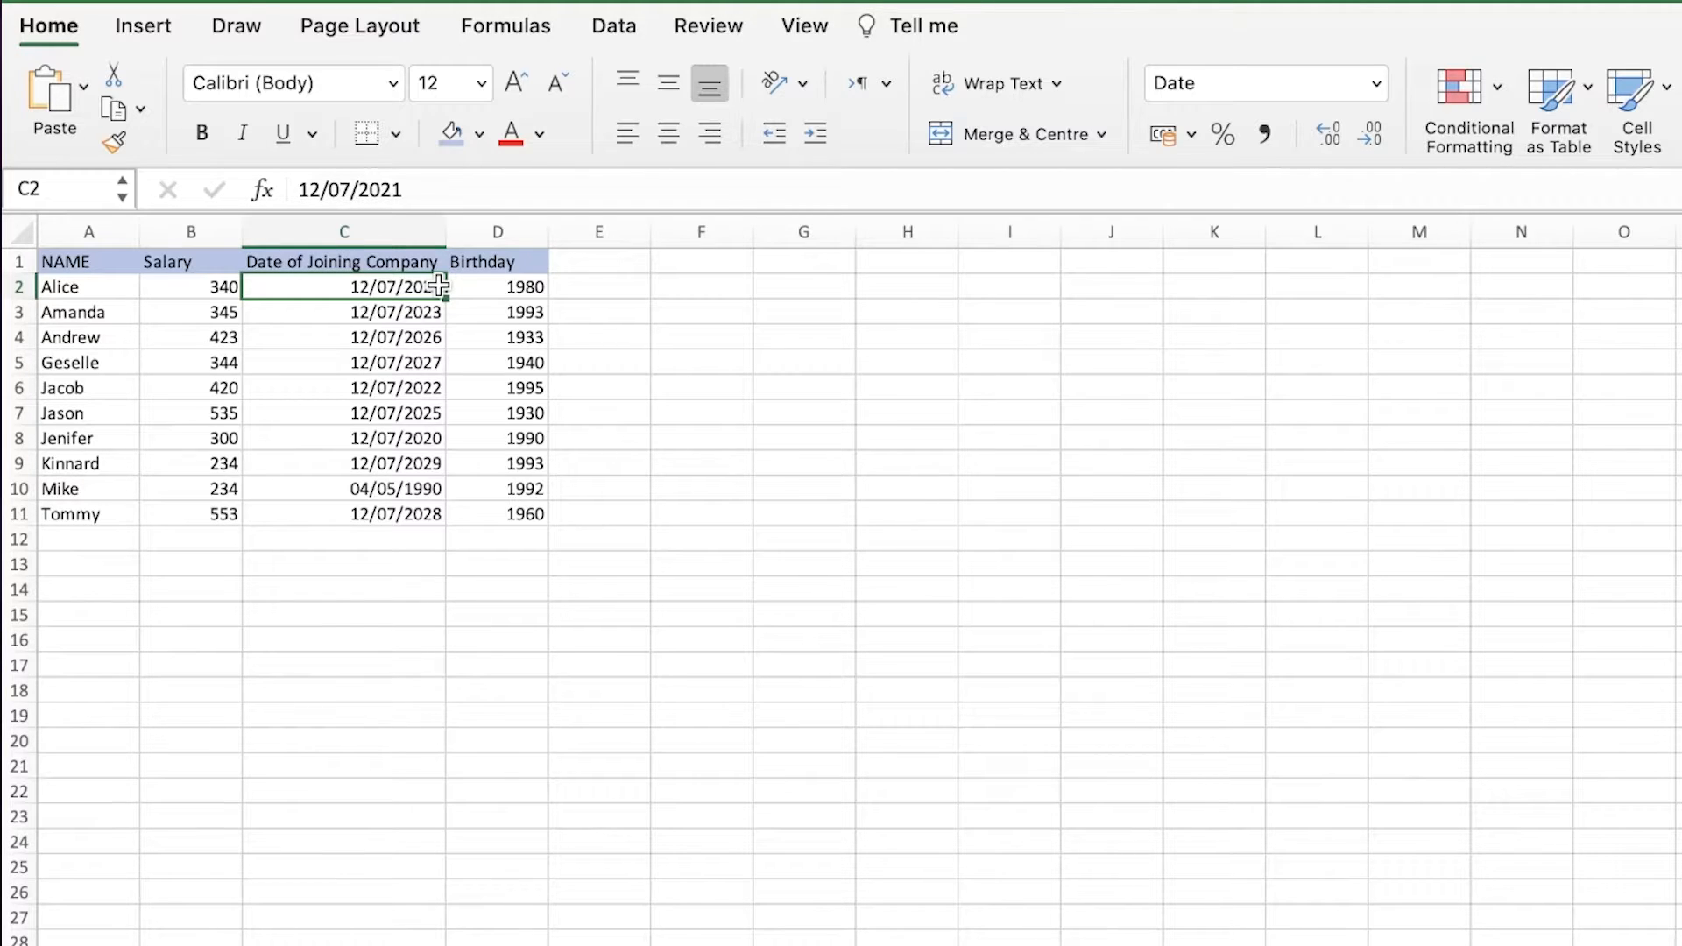
{"action": "left_click", "coordinate": [1478, 86]}
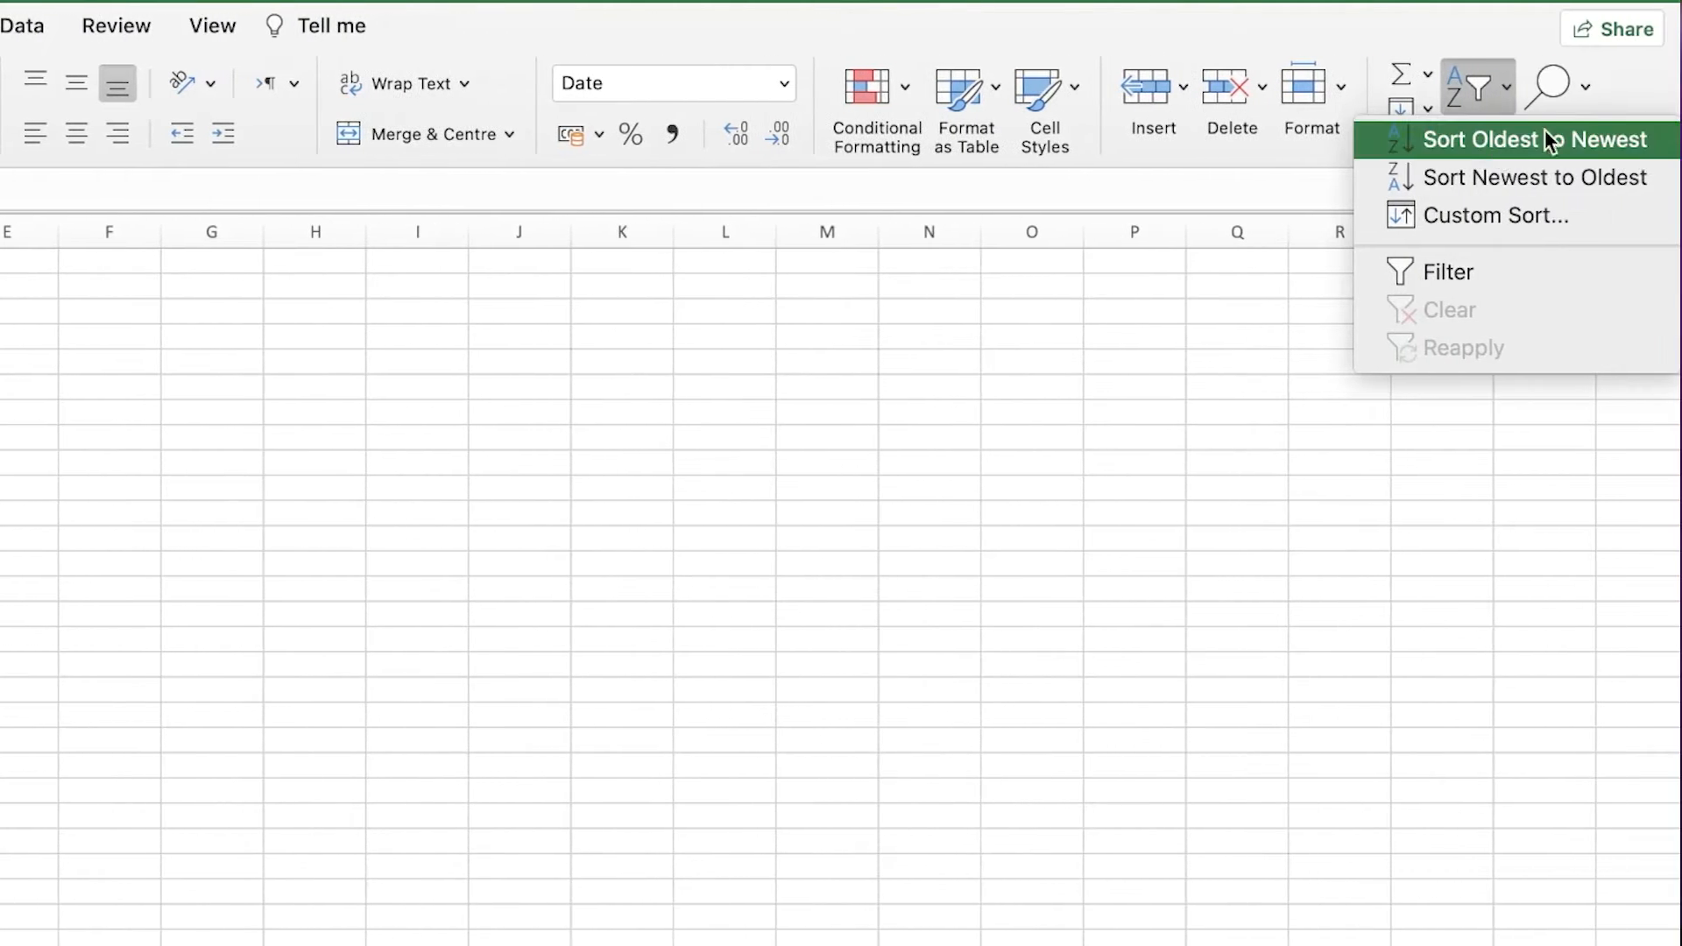
{"action": "left_click", "coordinate": [1612, 177]}
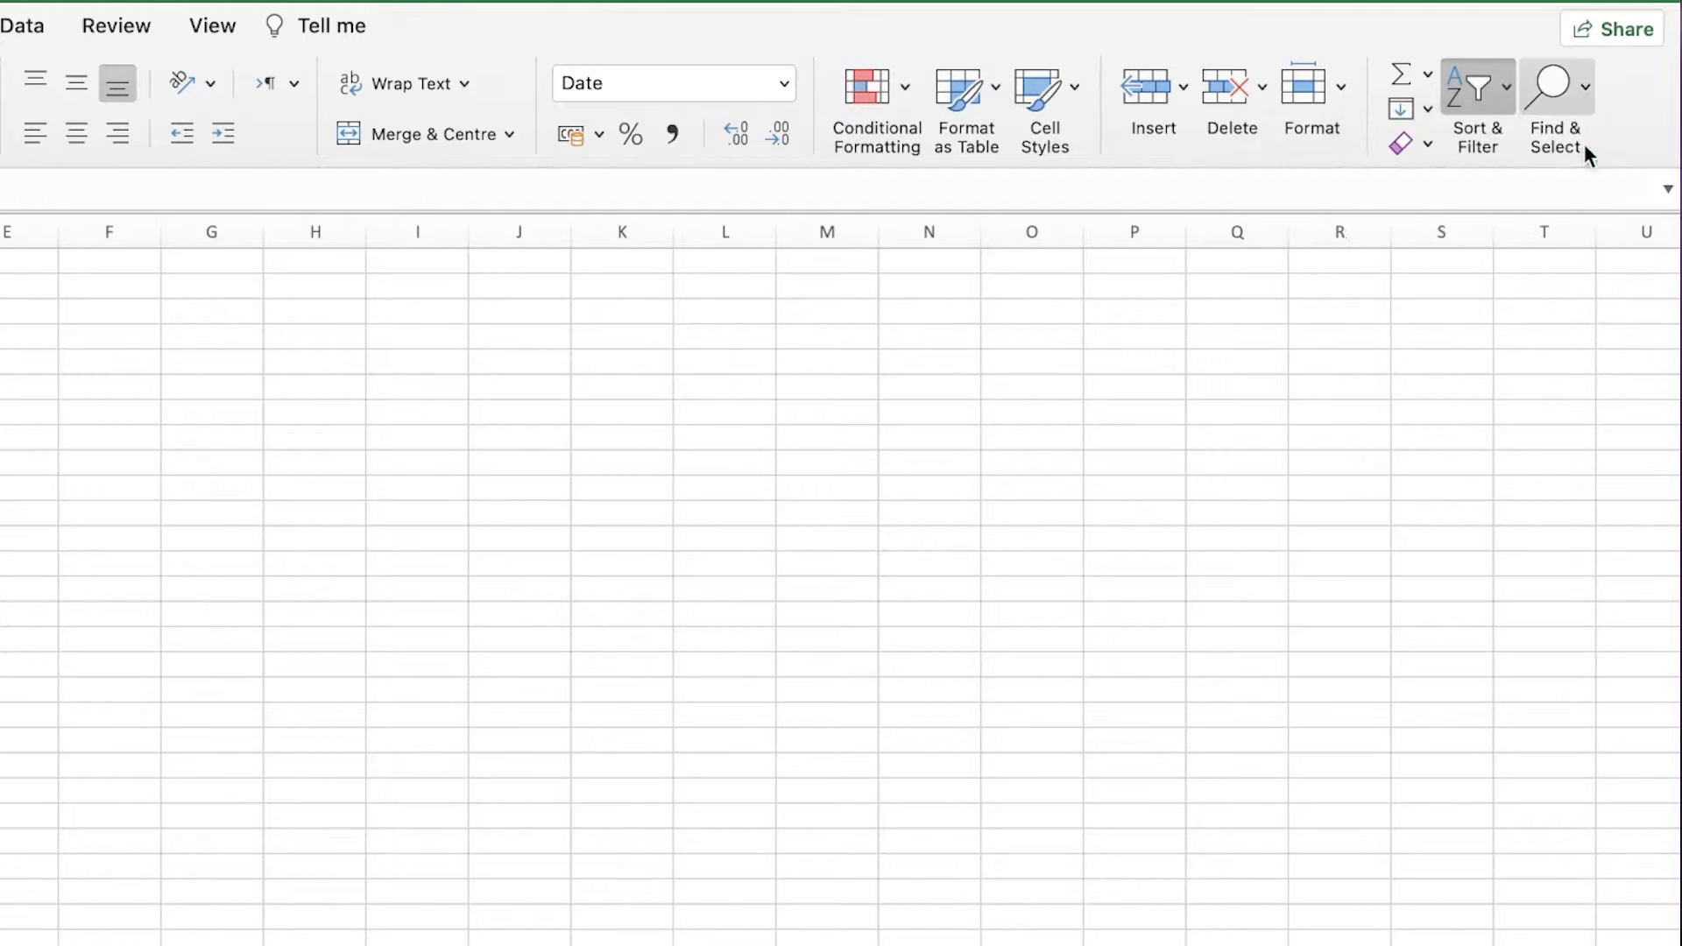
Step: Check the order of the dates in the Date of Joining Company column
{"action": "left_click", "coordinate": [84, 515]}
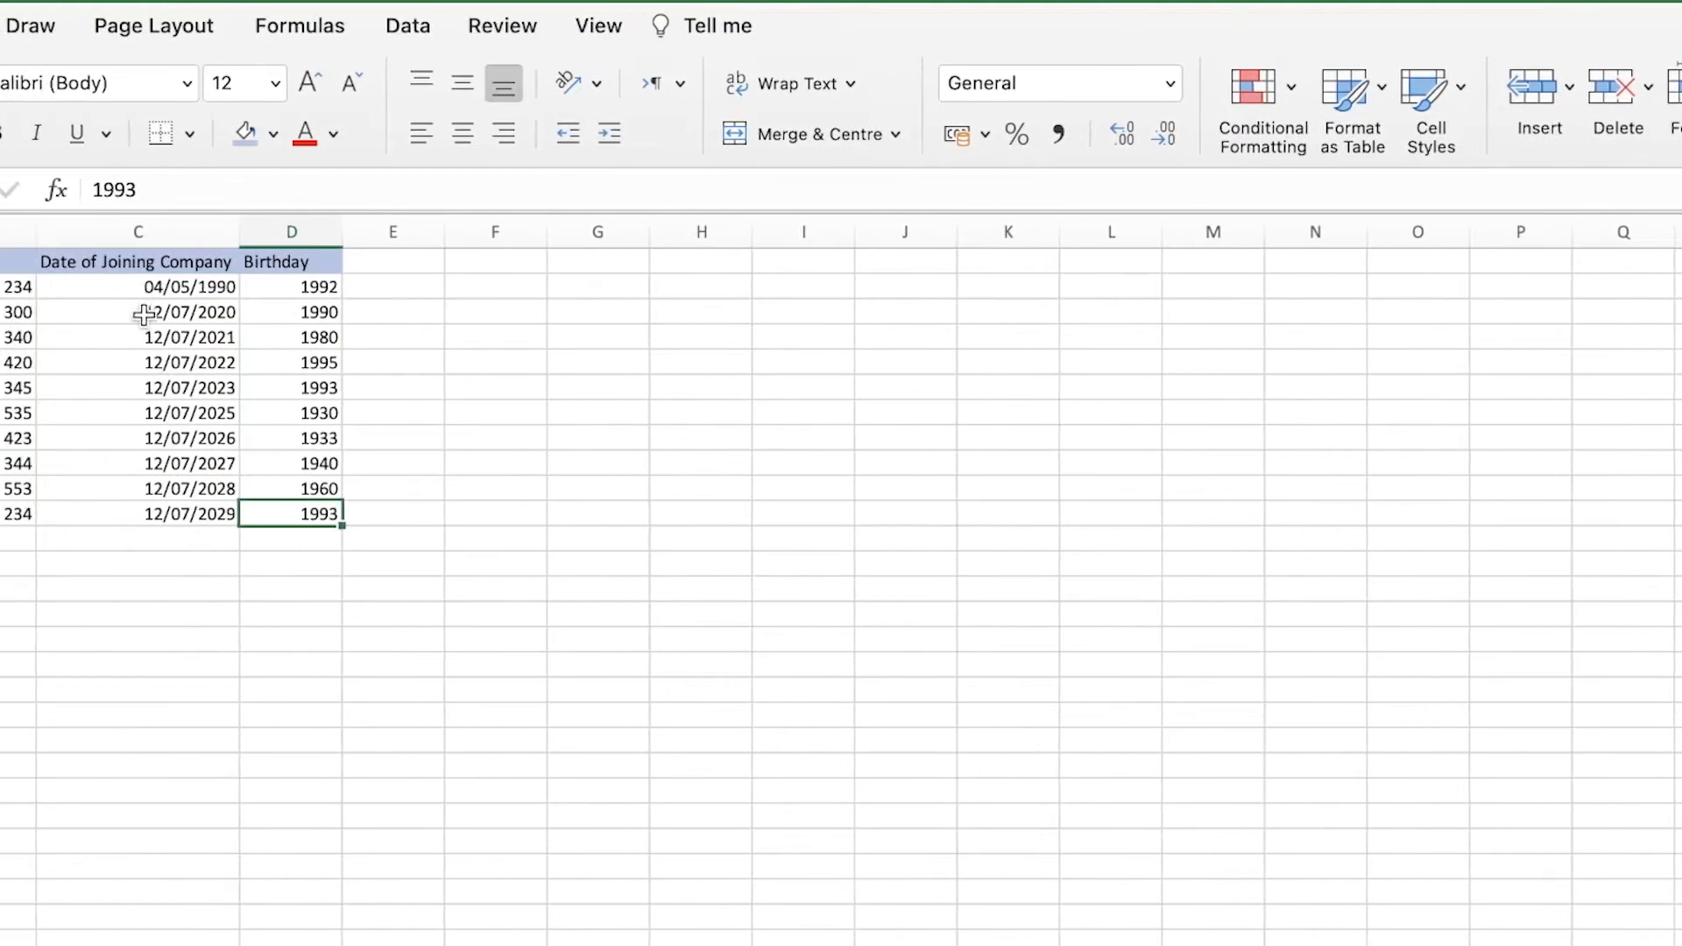
{"action": "left_click", "coordinate": [14, 313]}
{"action": "left_click", "coordinate": [14, 287]}
{"action": "left_click", "coordinate": [14, 333]}
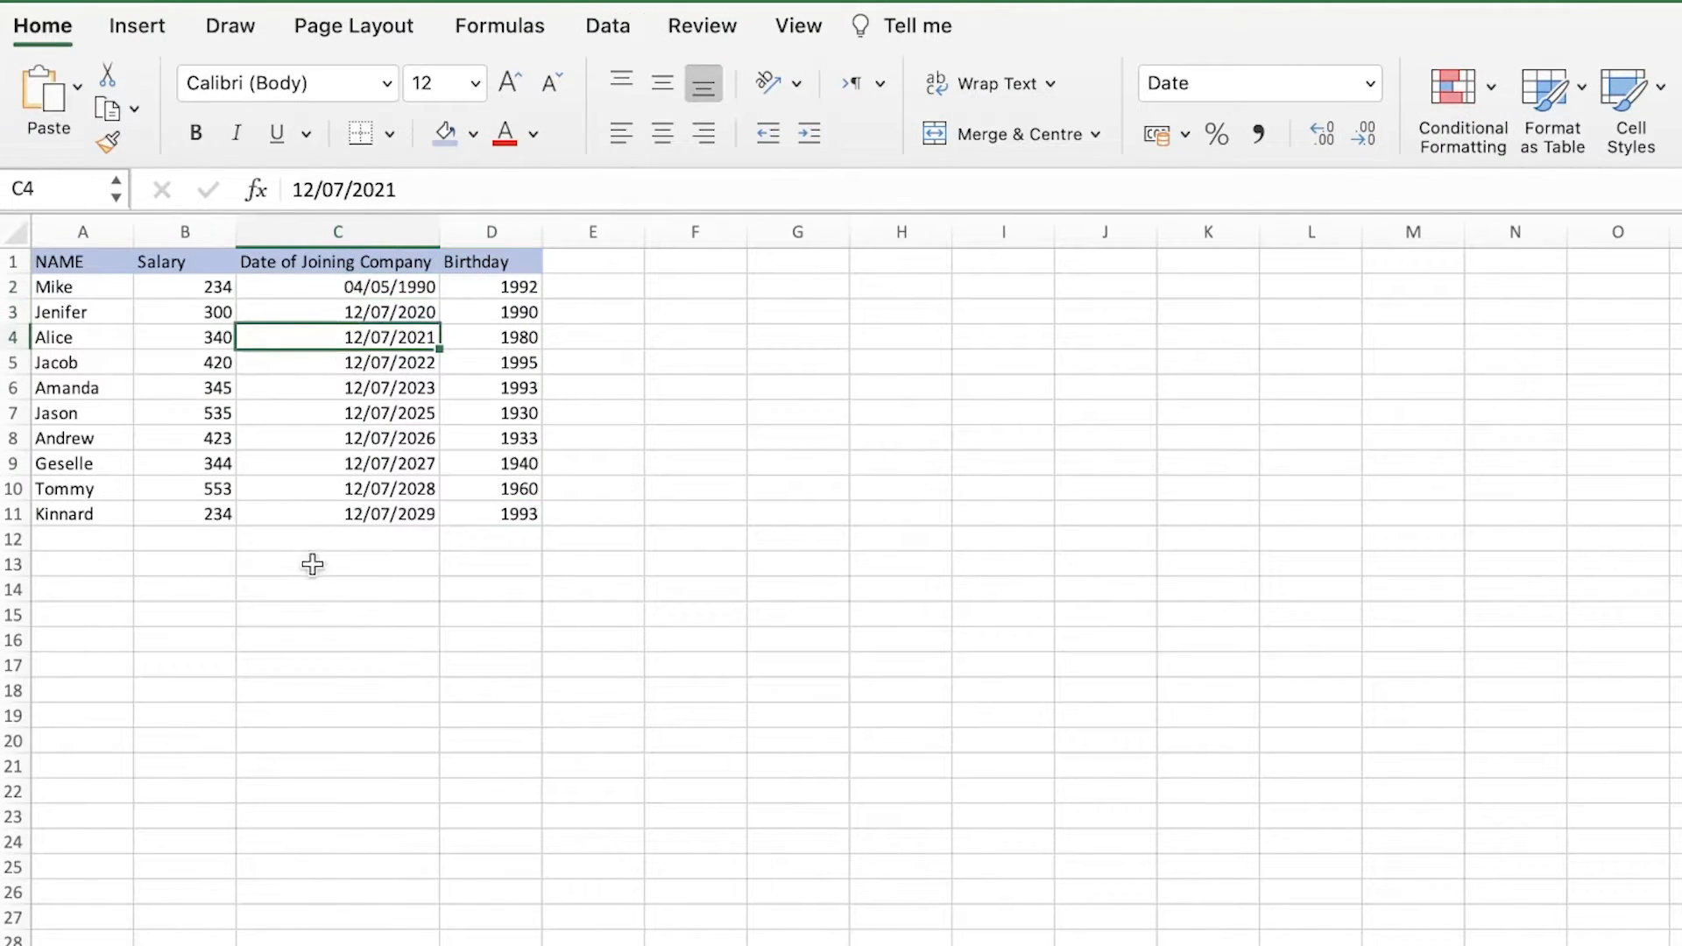
{"action": "left_click", "coordinate": [315, 305]}
{"action": "left_click", "coordinate": [312, 280]}
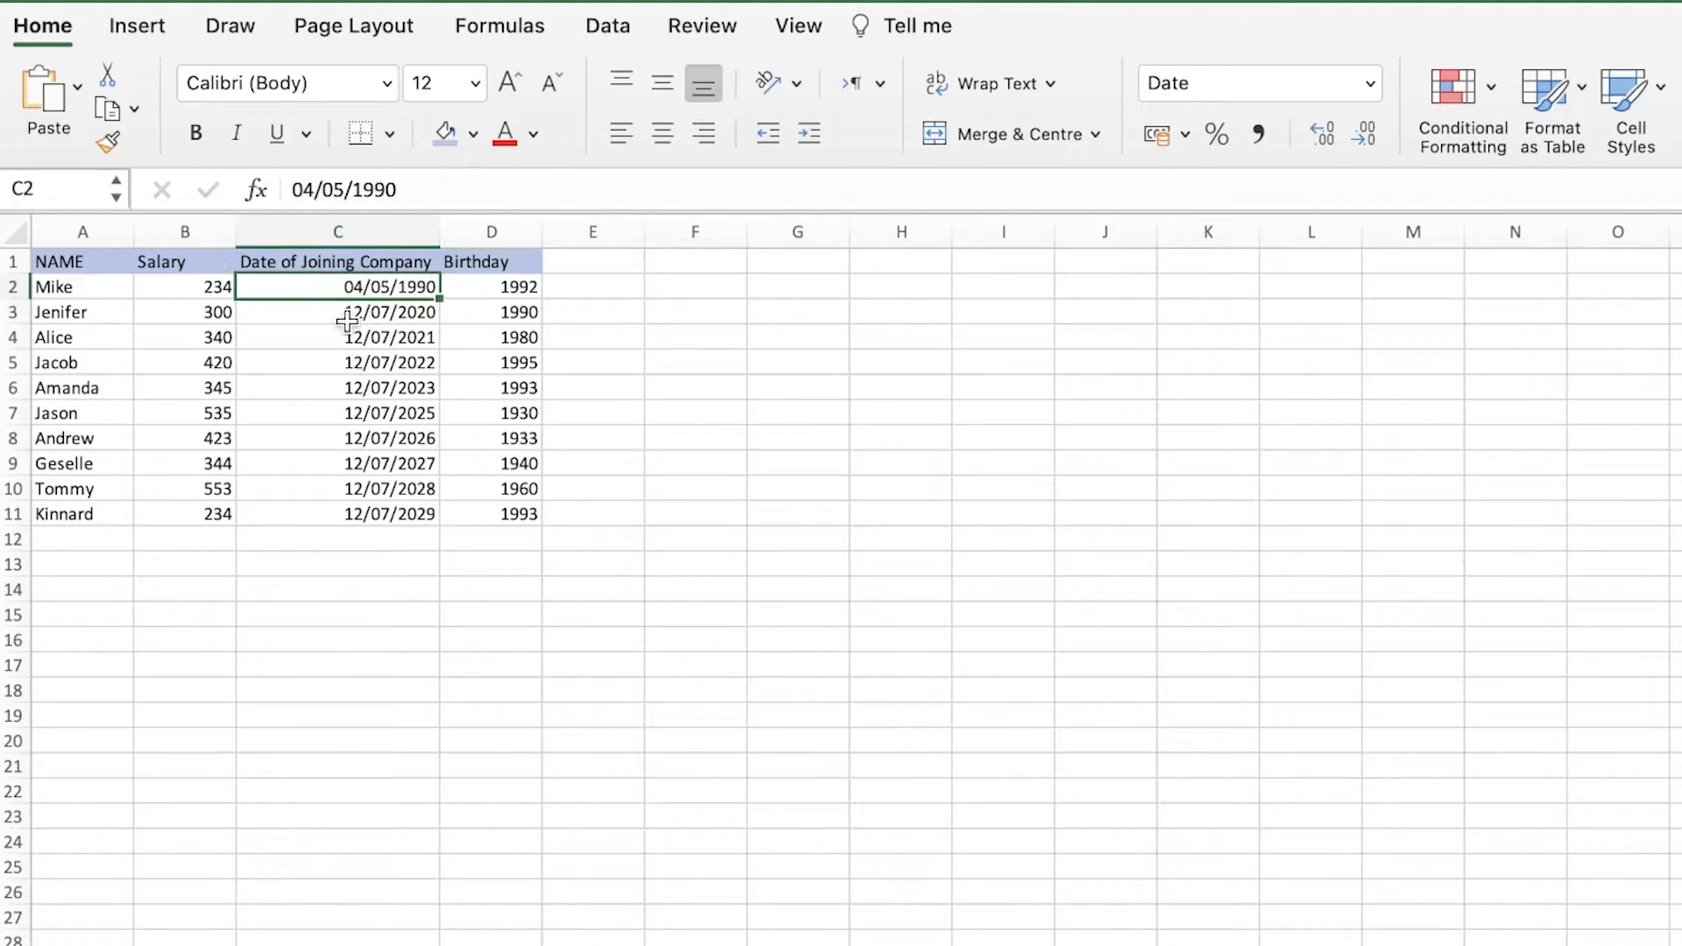
{"action": "left_click", "coordinate": [511, 585]}
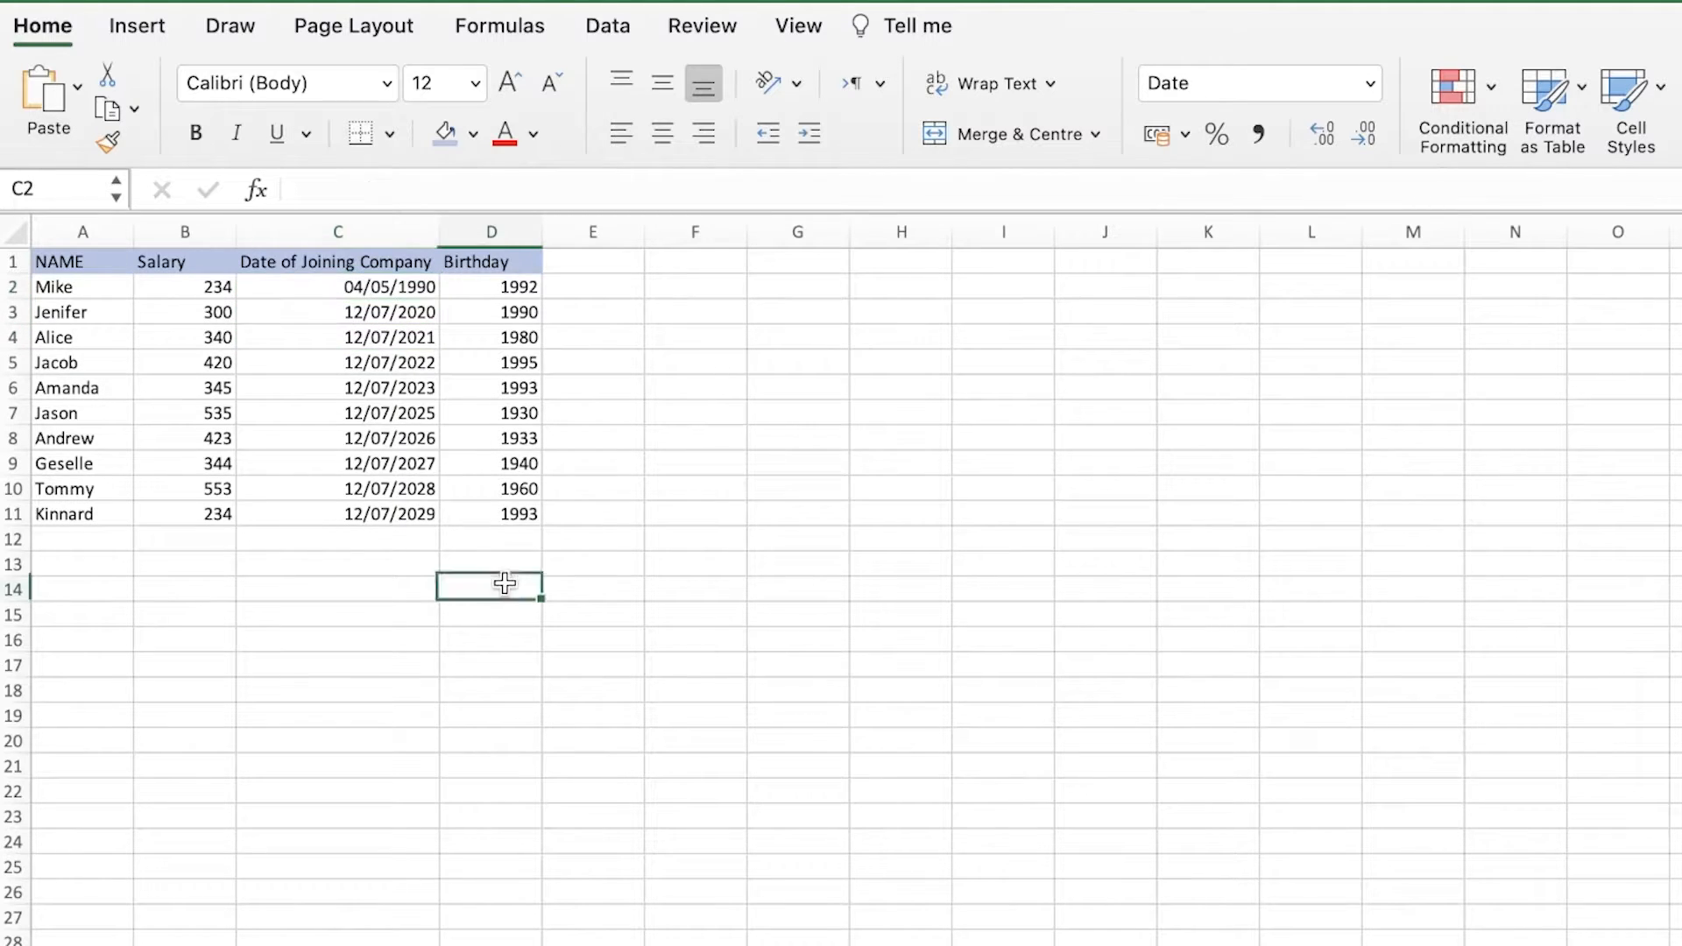
Step: Sort the table by the Birthday column from largest to smallest
{"action": "left_click", "coordinate": [489, 280]}
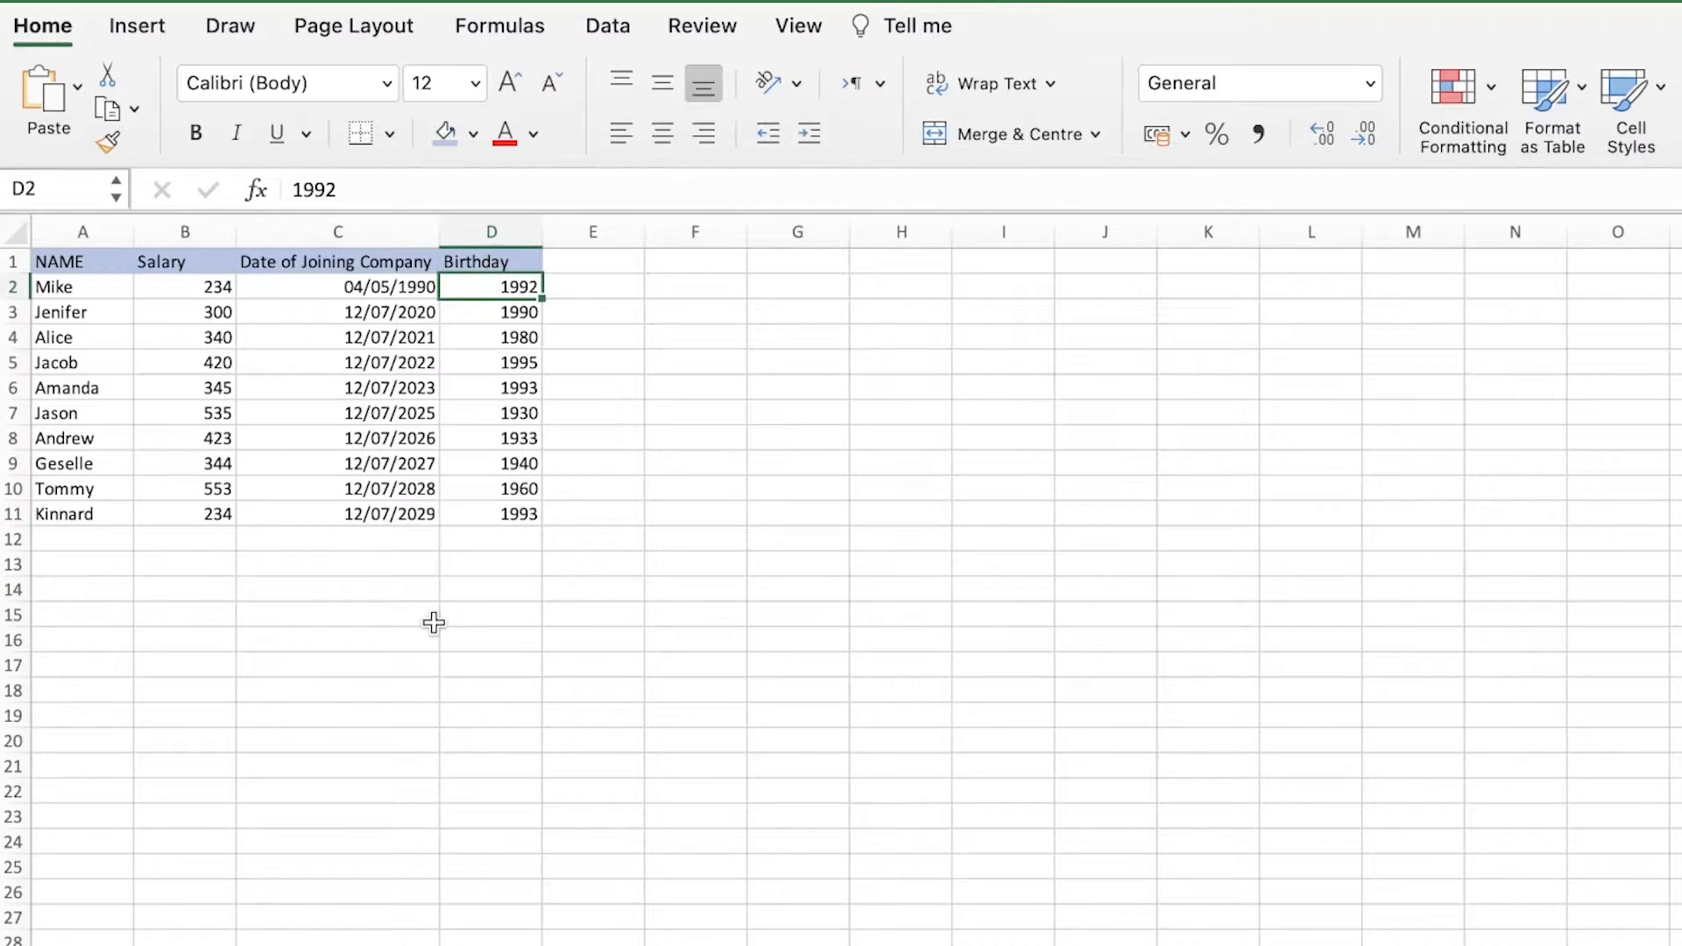
{"action": "left_click", "coordinate": [1464, 143]}
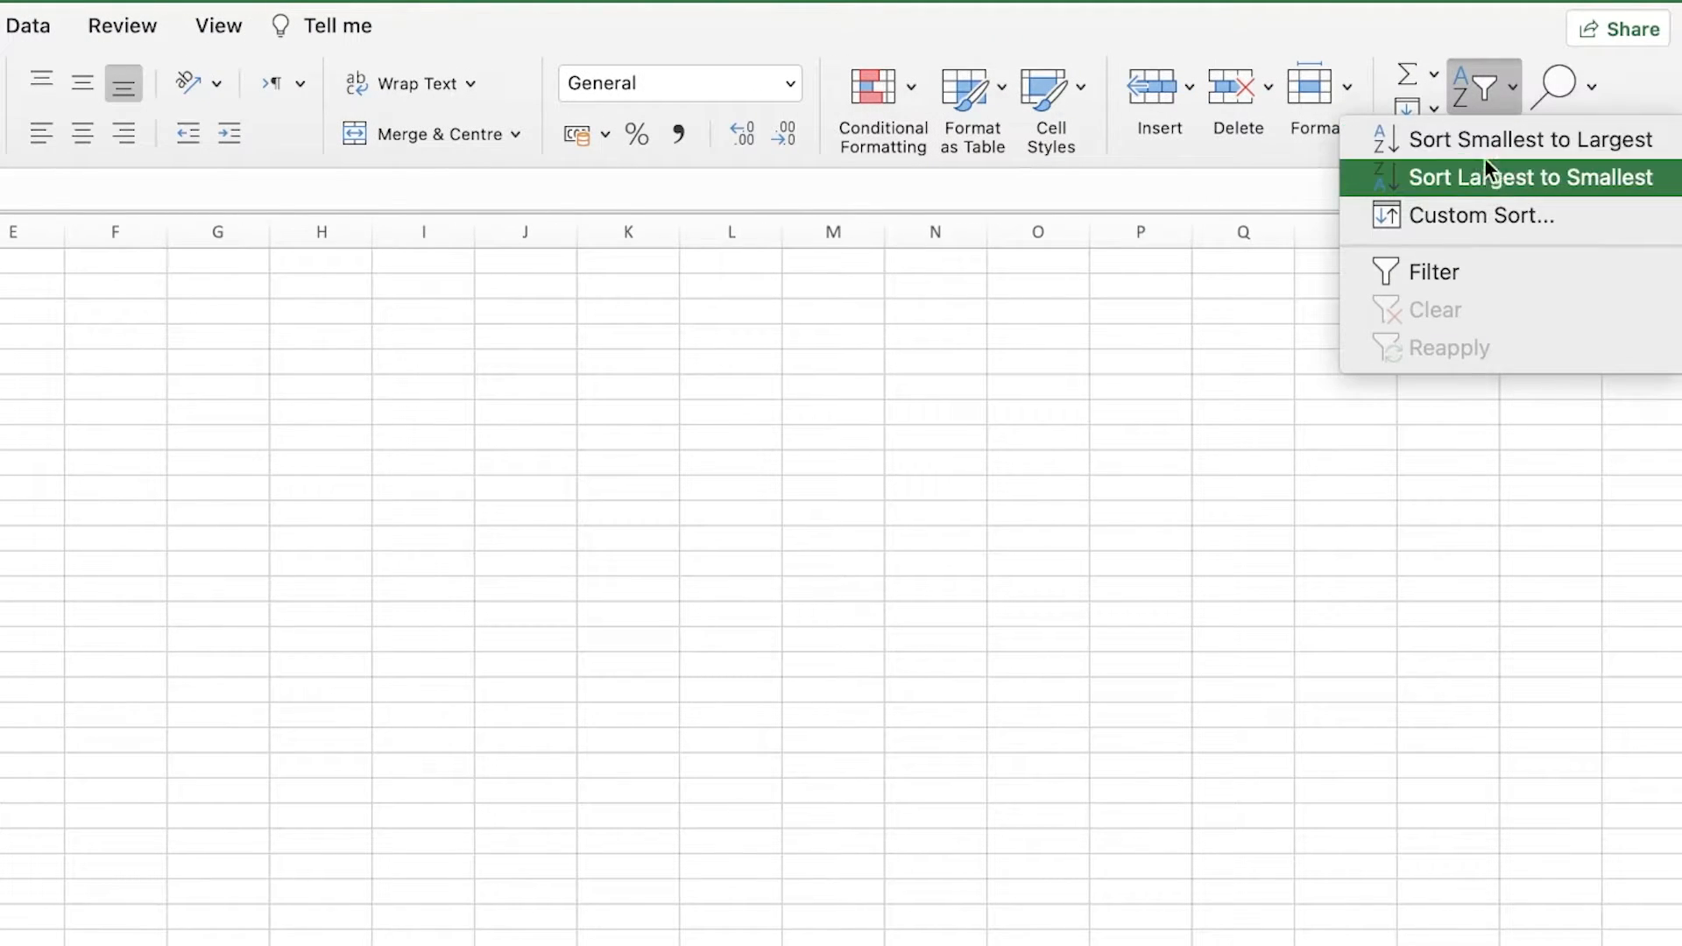
{"action": "left_click", "coordinate": [1484, 168]}
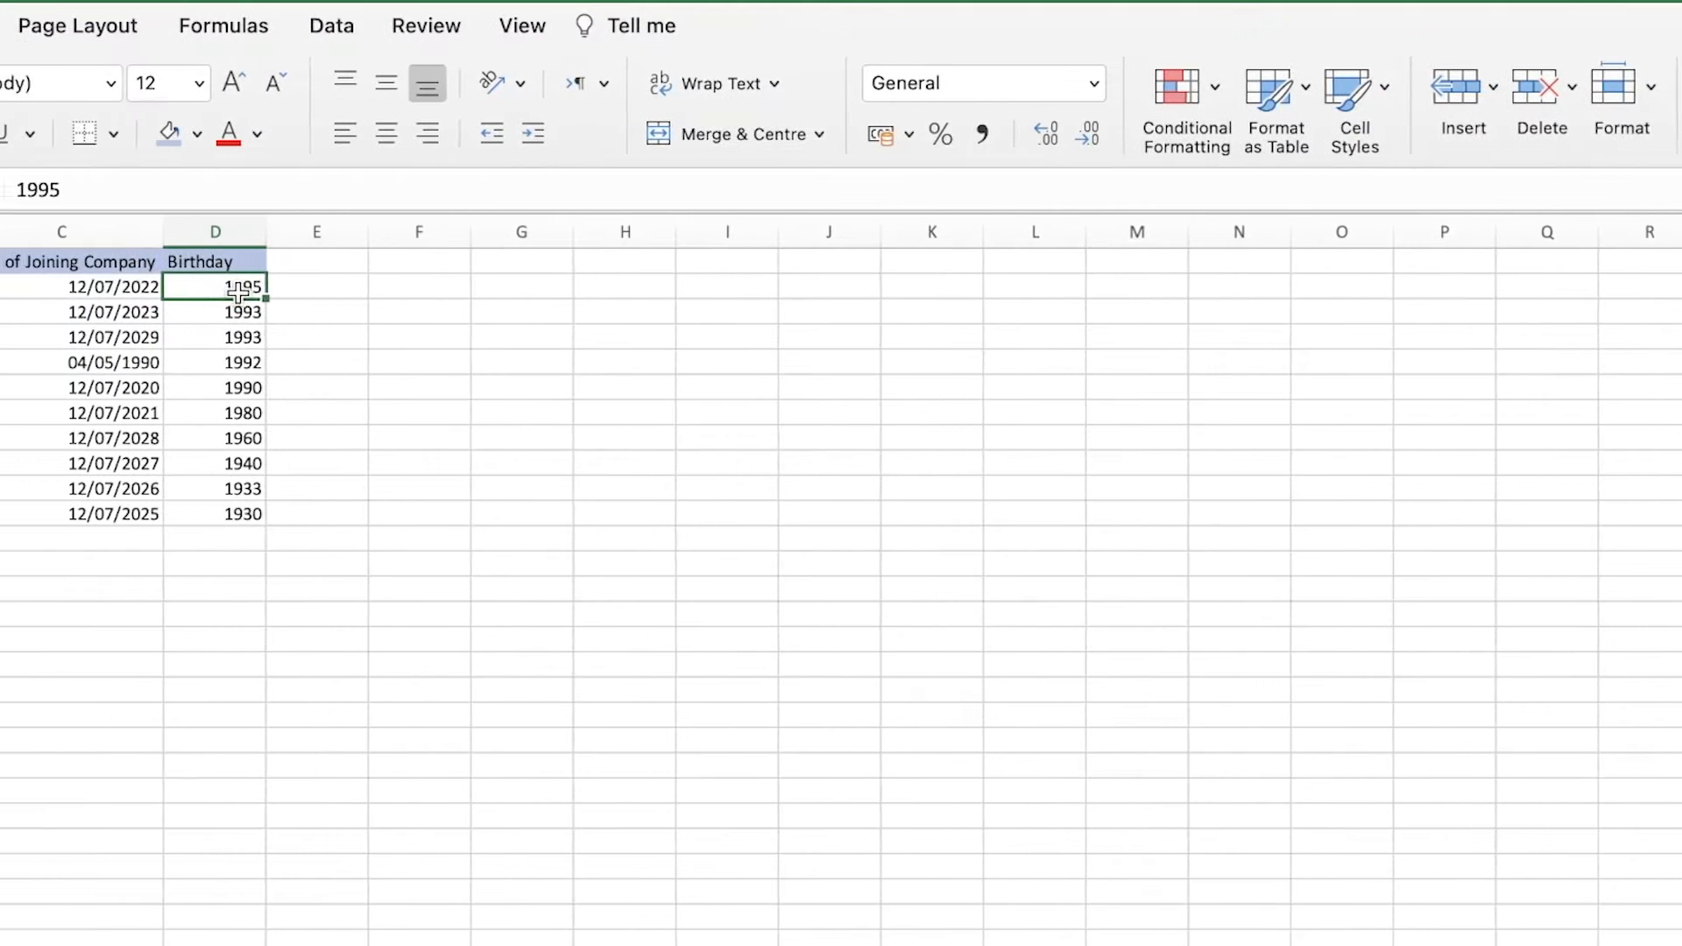
Step: Examine the order of the years in the Birthday column from the first row to the last
{"action": "left_click", "coordinate": [14, 284]}
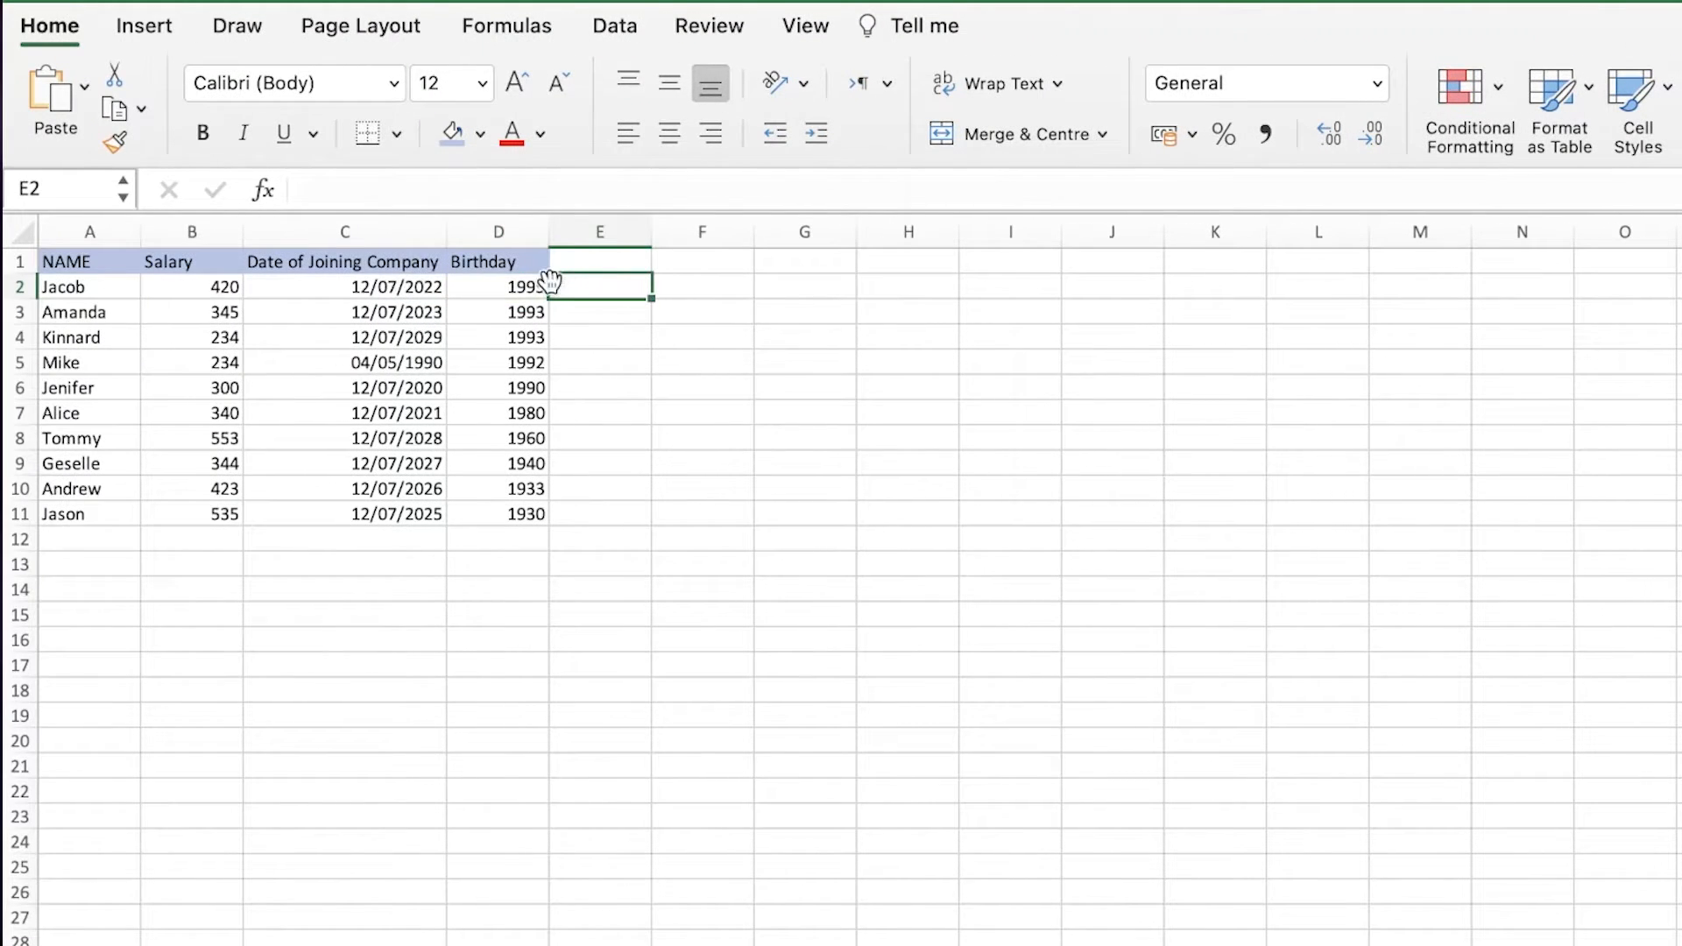
{"action": "left_click", "coordinate": [523, 282]}
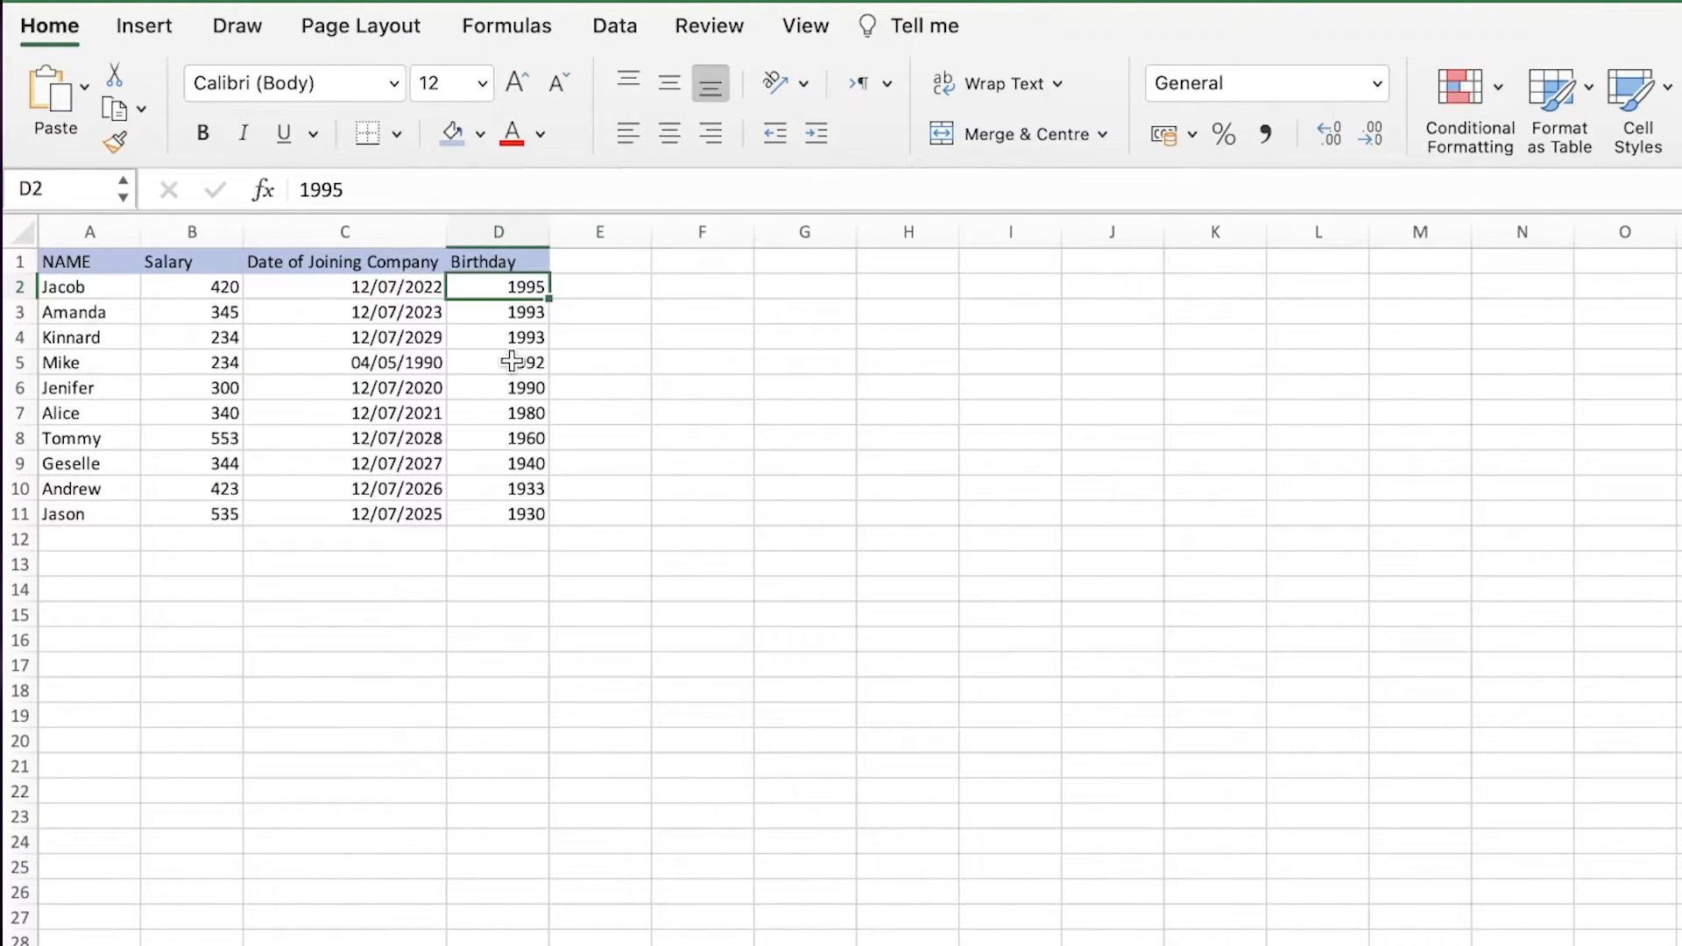
{"action": "left_click", "coordinate": [556, 506]}
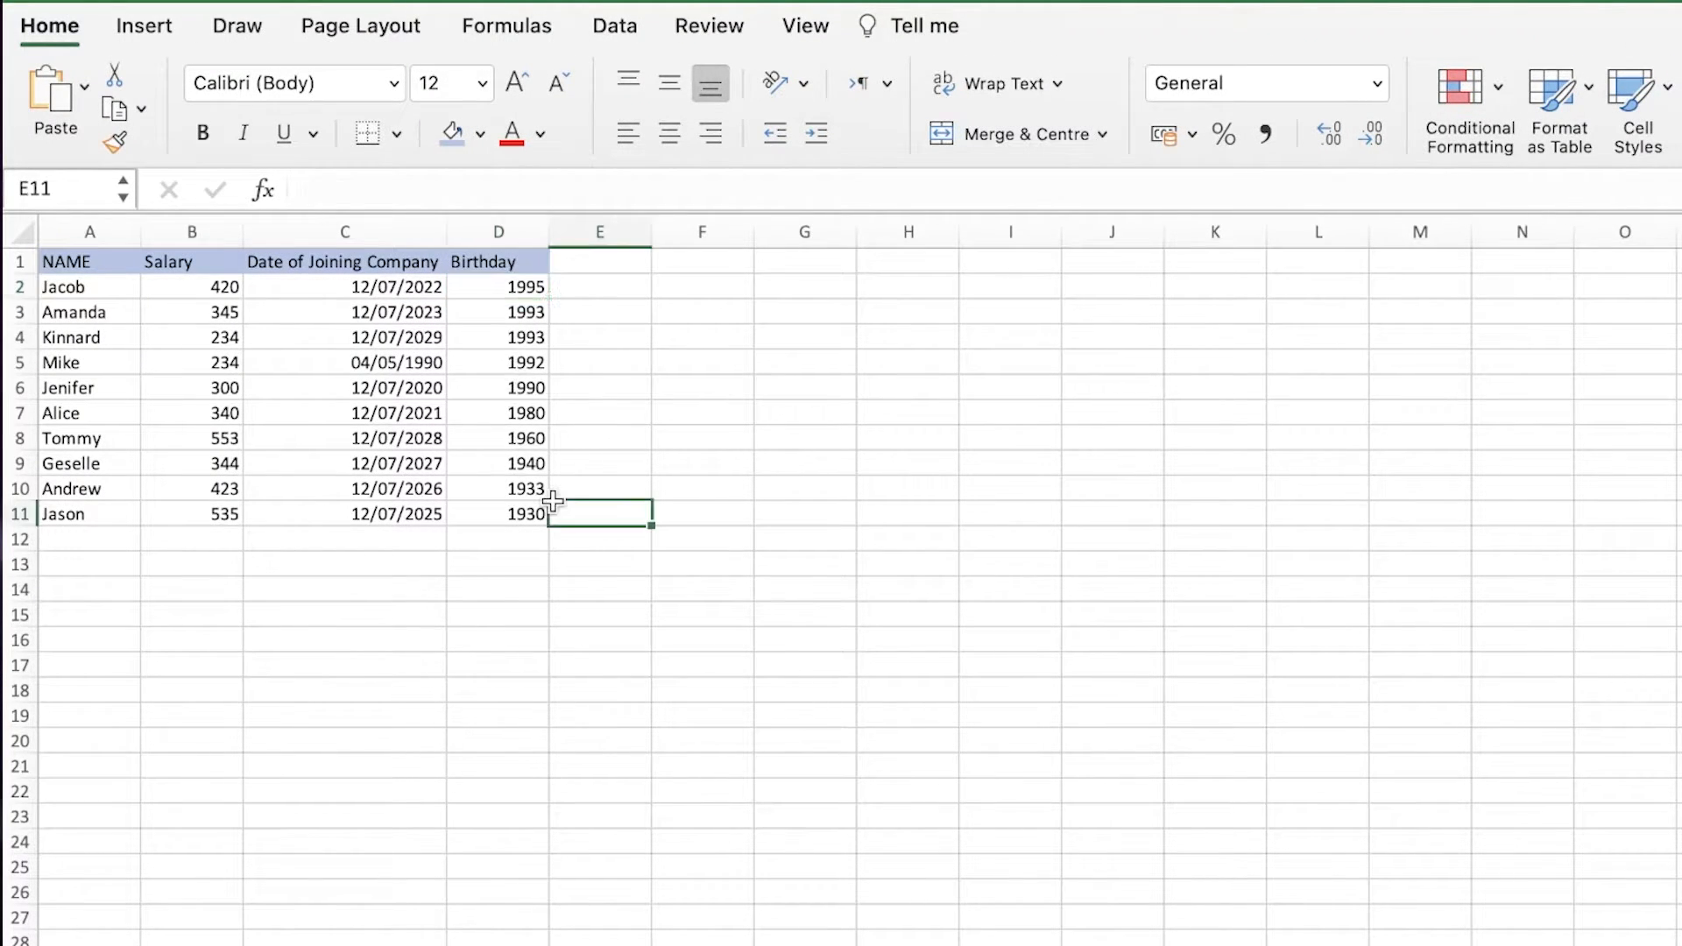
{"action": "left_click", "coordinate": [528, 284]}
{"action": "left_click", "coordinate": [548, 457]}
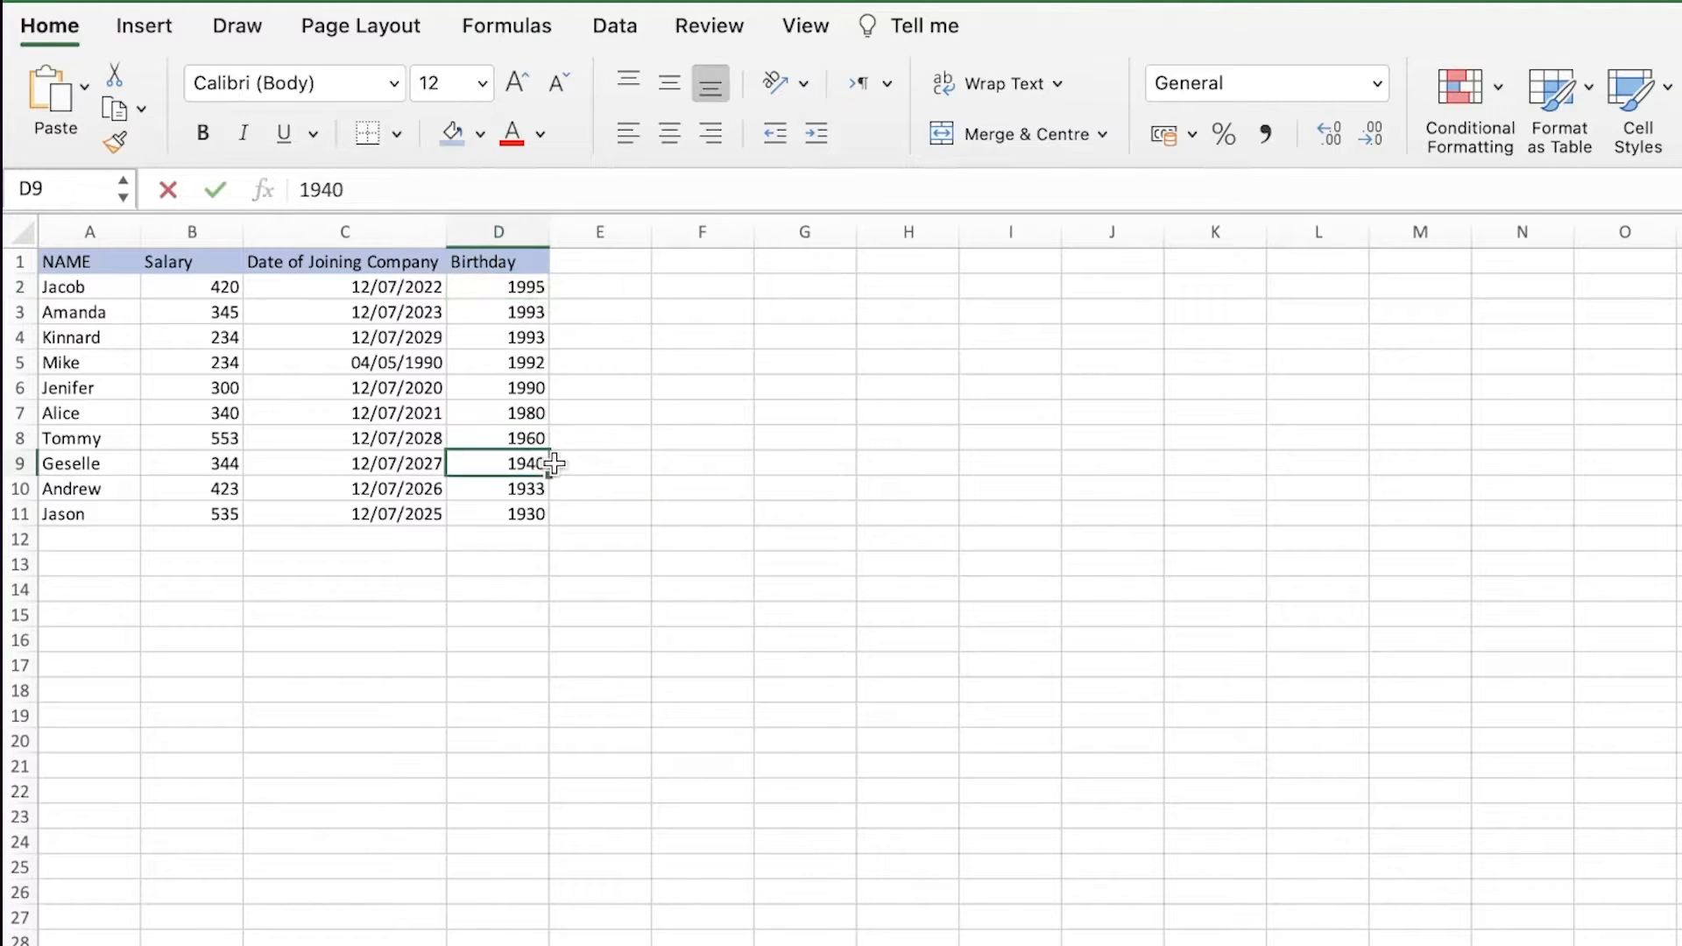
{"action": "scroll", "coordinate": [574, 465], "scroll_direction": "down", "scroll_amount": 1}
{"action": "scroll", "coordinate": [544, 455], "scroll_direction": "up", "scroll_amount": 1}
{"action": "left_click", "coordinate": [501, 283]}
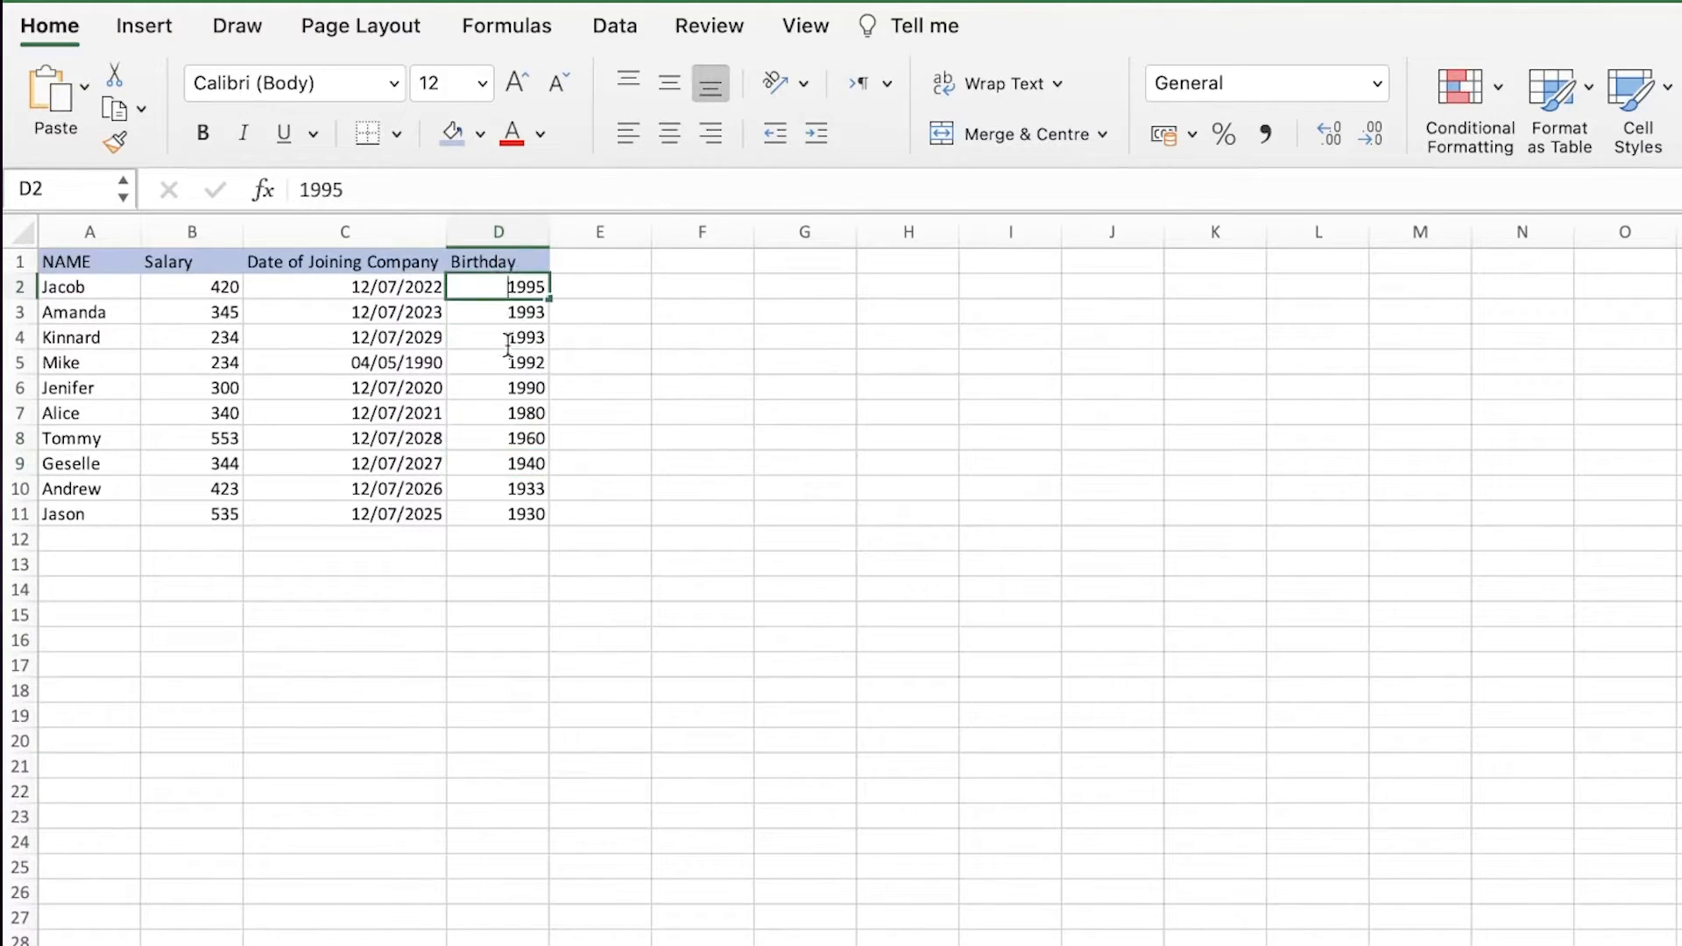
{"action": "double_click", "coordinate": [572, 510]}
{"action": "left_click", "coordinate": [532, 515]}
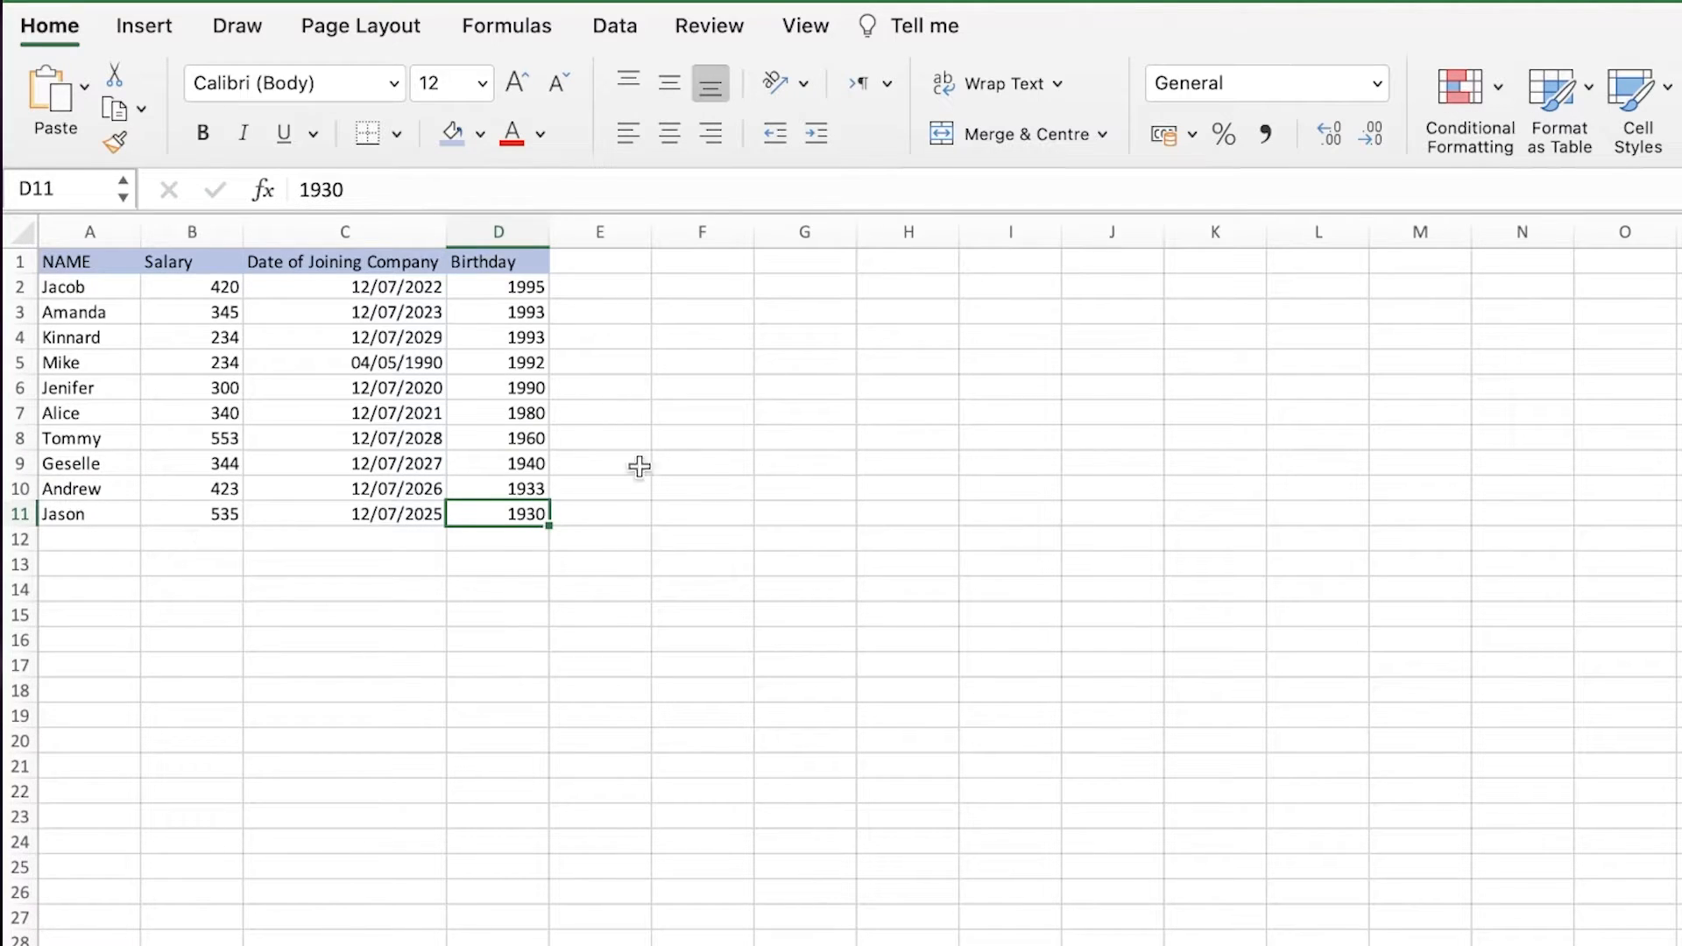
Step: Narrow the Date of Joining Company column slightly
{"action": "left_click", "coordinate": [377, 261]}
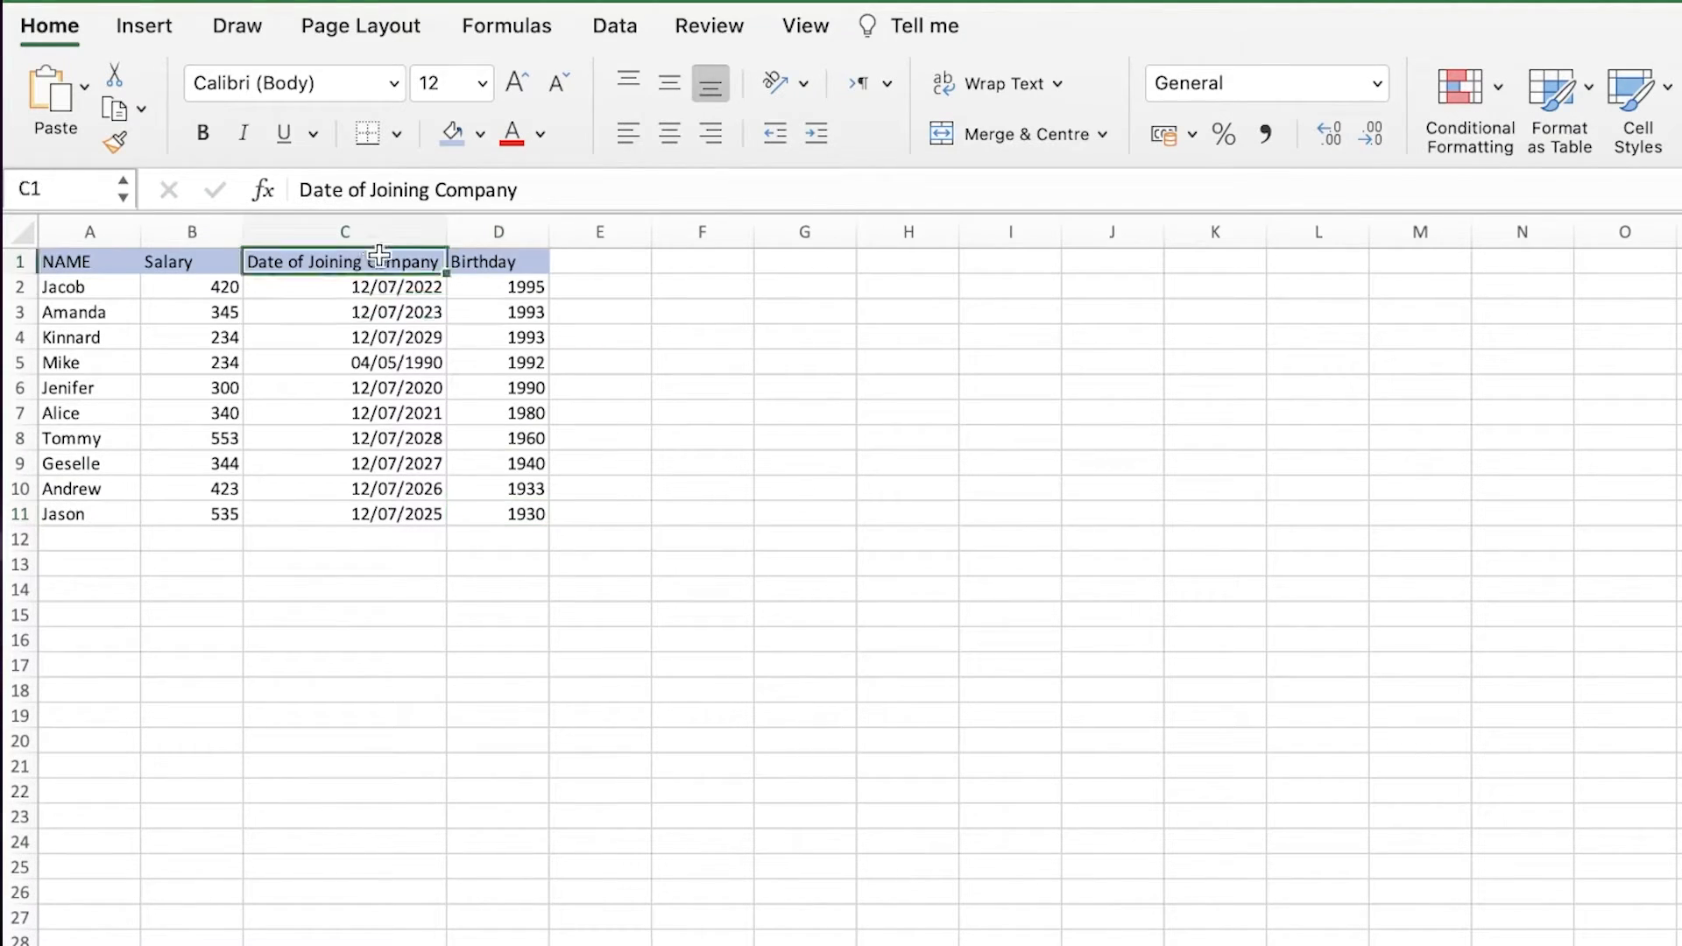
{"action": "left_click_drag", "start_coordinate": [448, 211], "coordinate": [423, 237]}
{"action": "left_click", "coordinate": [627, 515]}
{"action": "left_click", "coordinate": [286, 262]}
{"action": "left_click", "coordinate": [120, 269]}
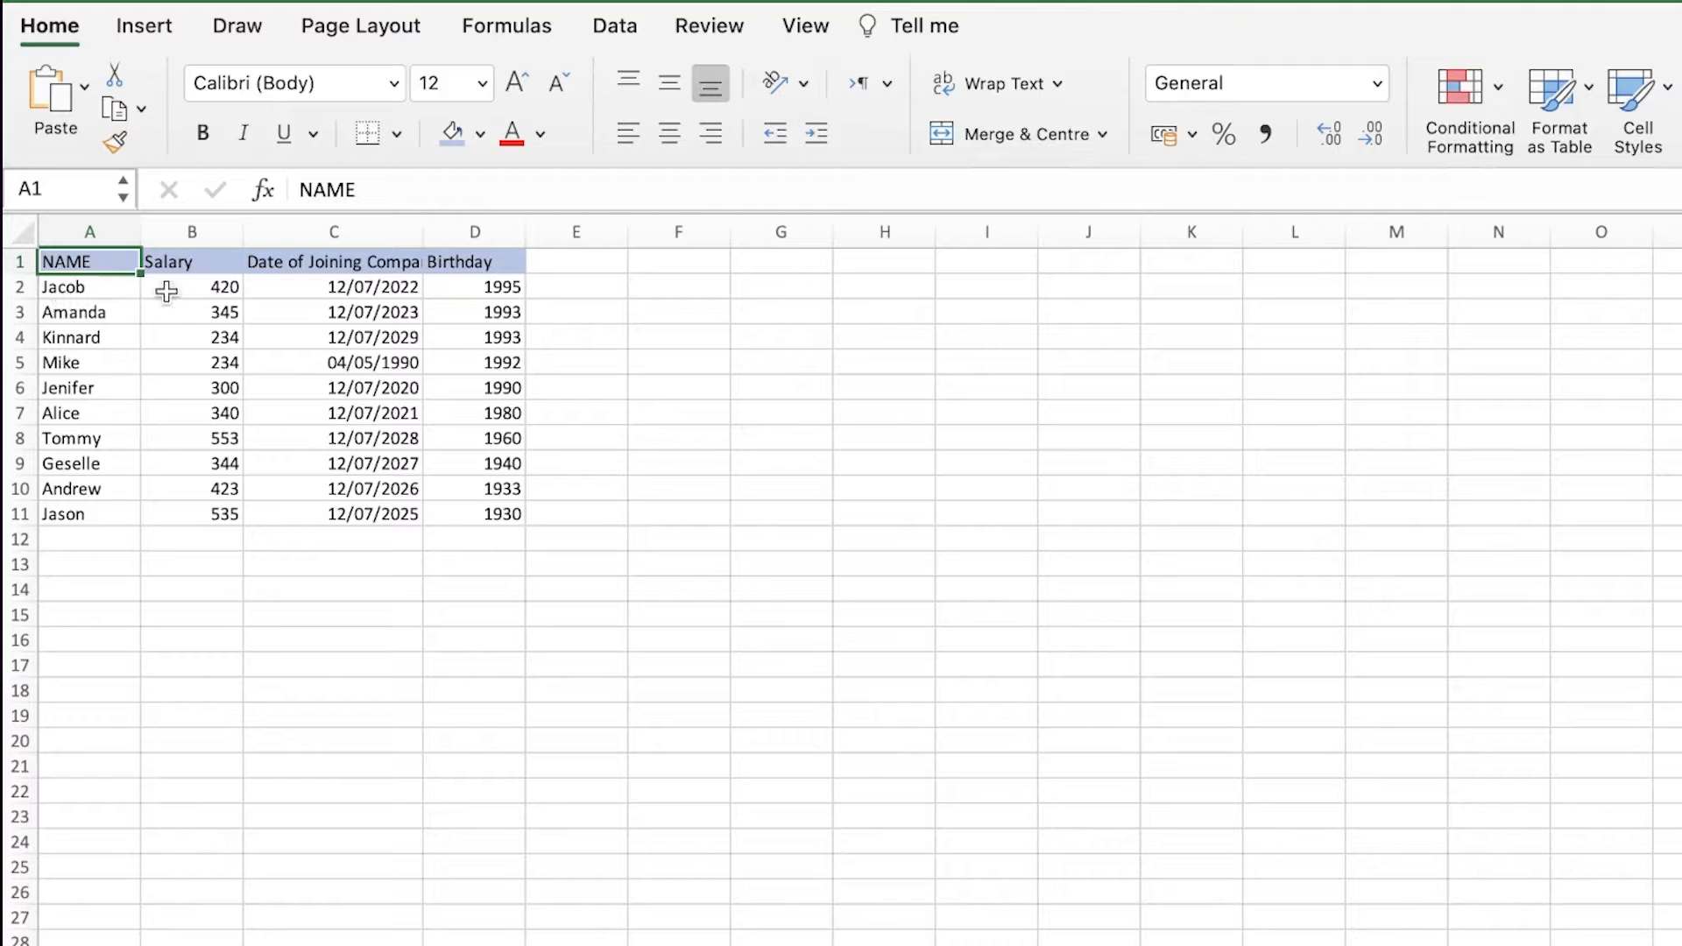
Step: Insert a blank row above the table headers and enter a company data title with the owner's name in cell A1
{"action": "left_click", "coordinate": [17, 260]}
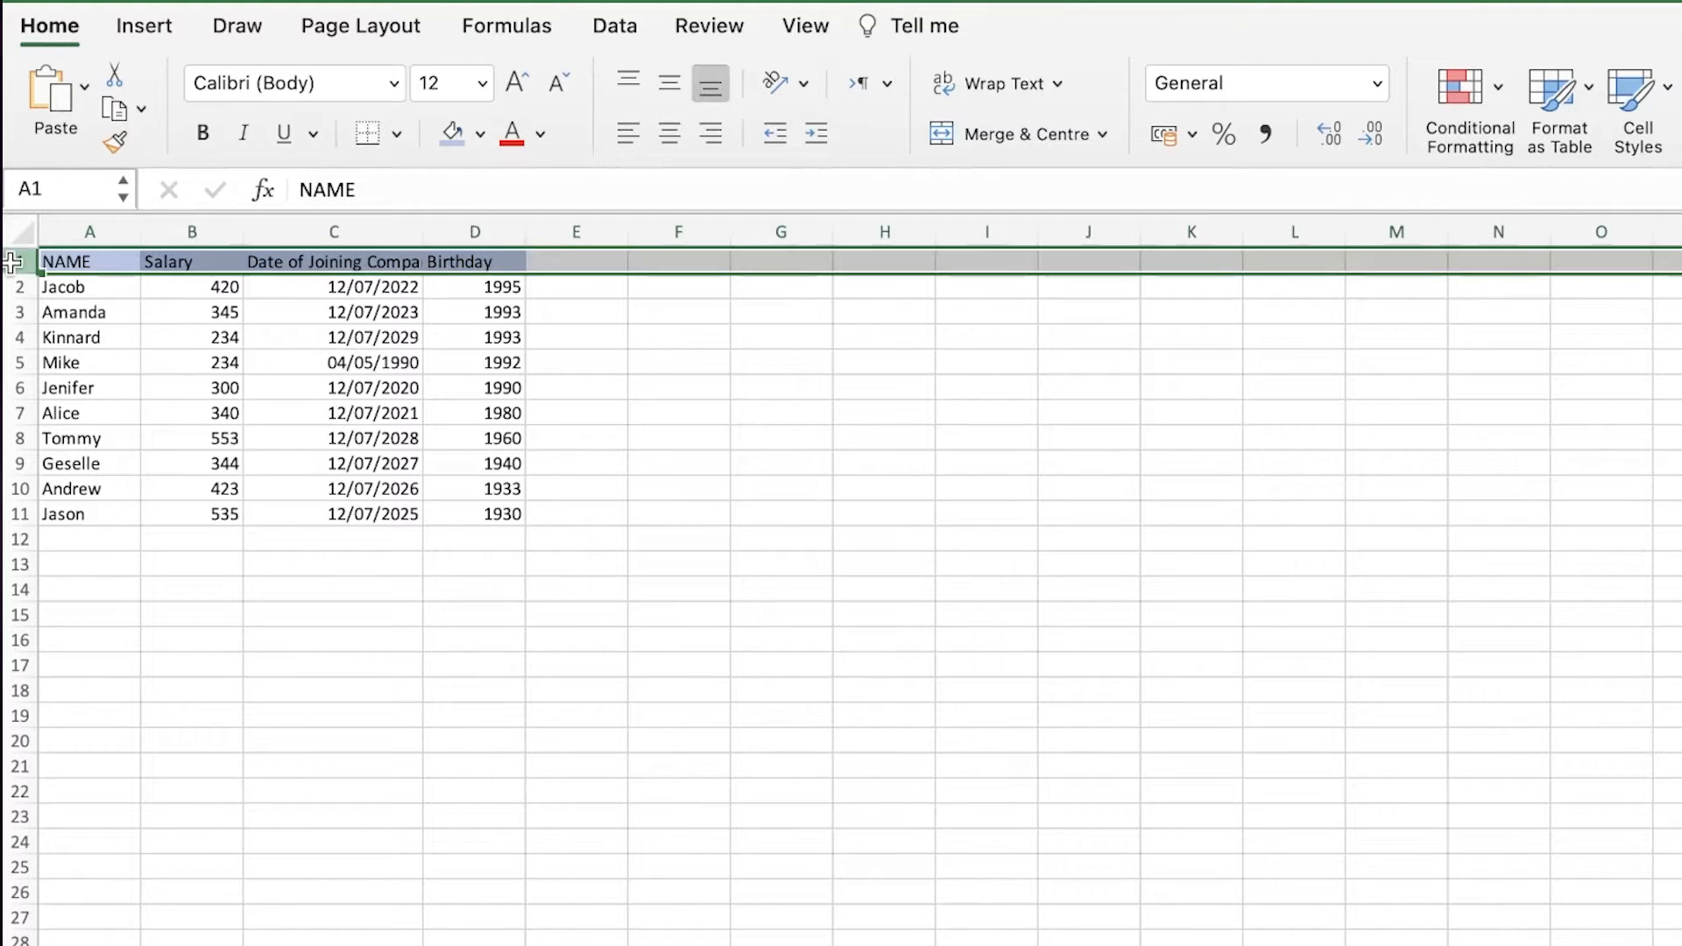
{"action": "right_click", "coordinate": [14, 257]}
{"action": "left_click", "coordinate": [61, 442]}
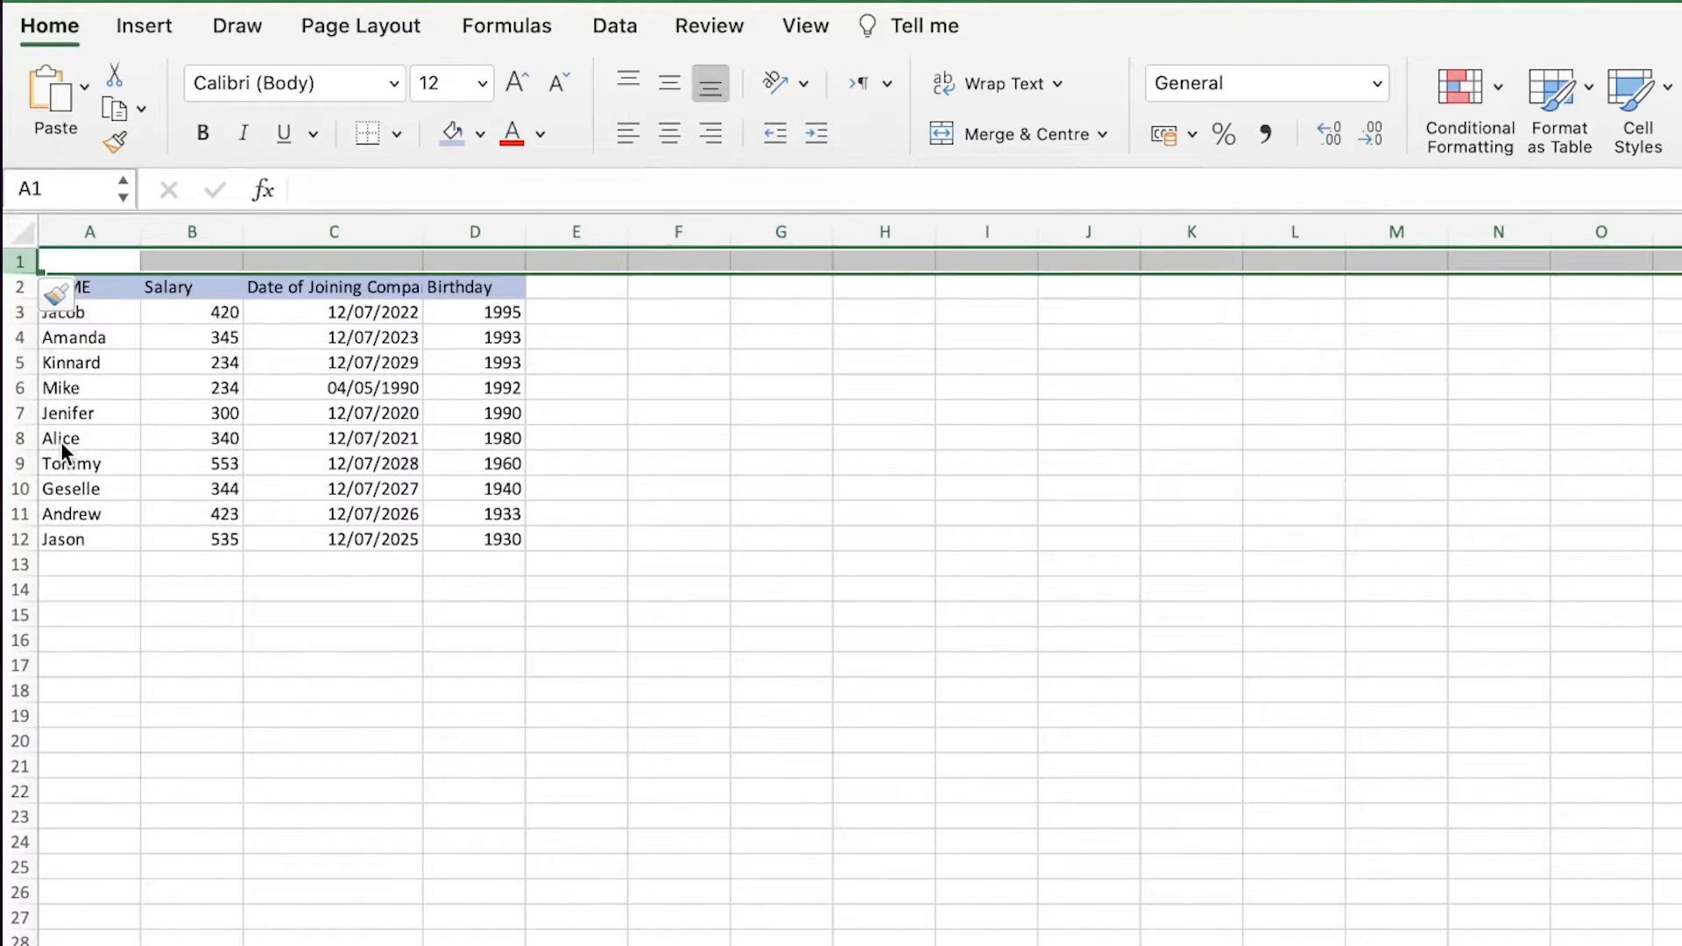
{"action": "left_click", "coordinate": [115, 263]}
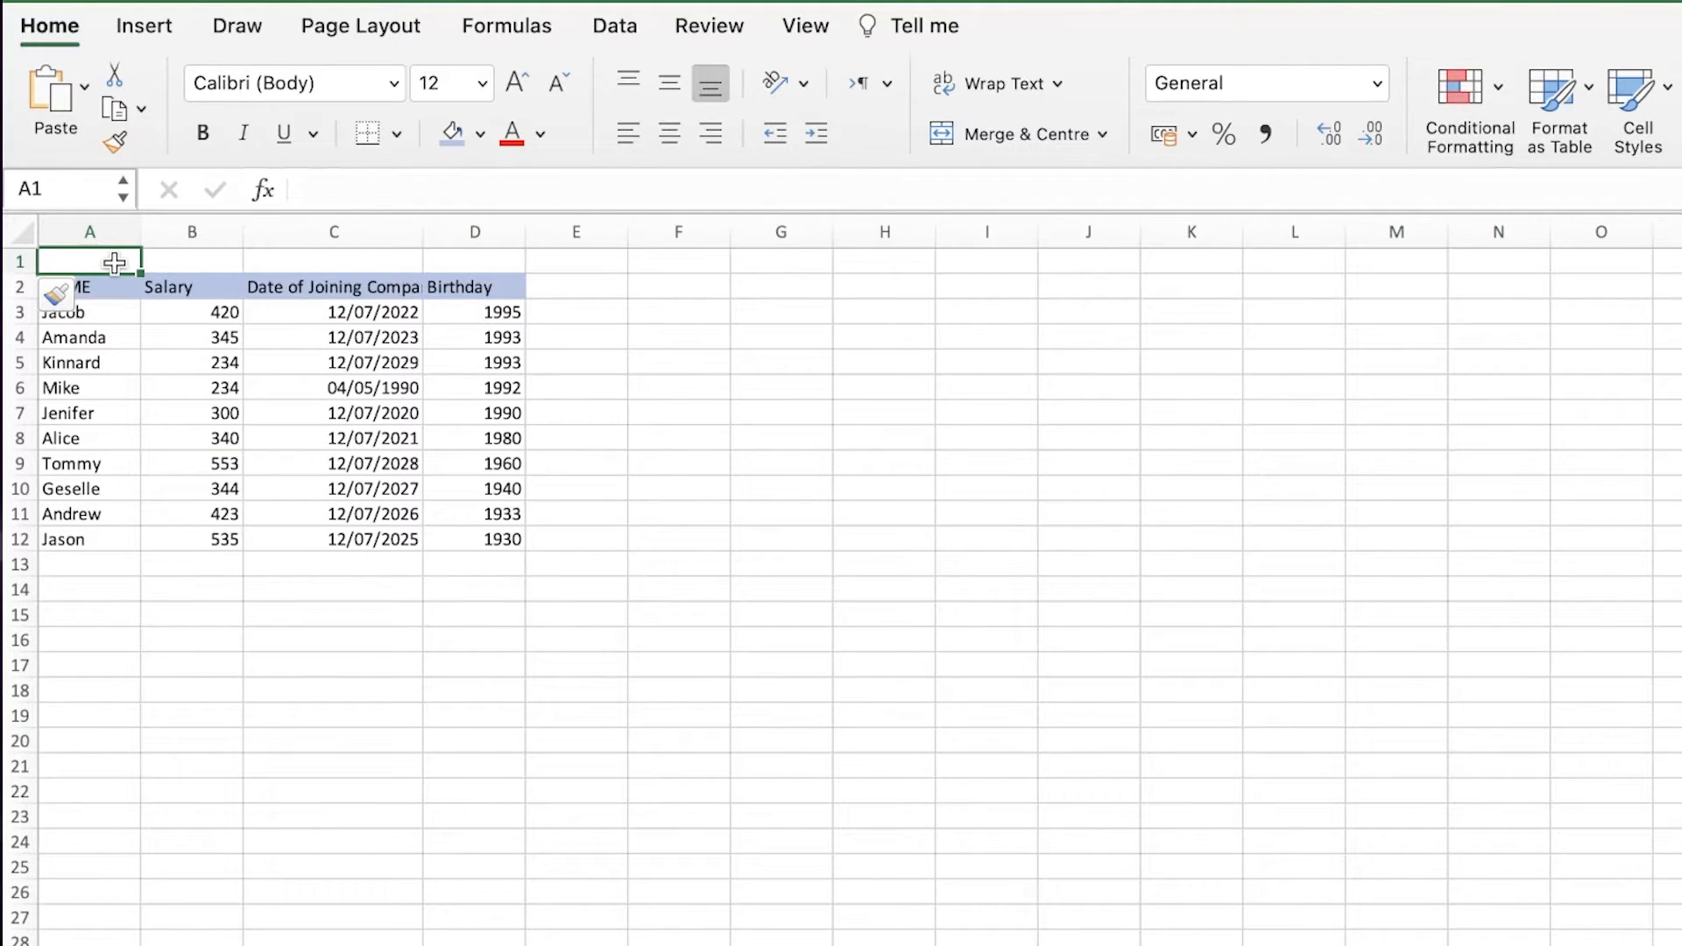
{"action": "type", "text": "jane does company data"}
{"action": "key", "text": "Return"}
{"action": "left_click", "coordinate": [885, 434]}
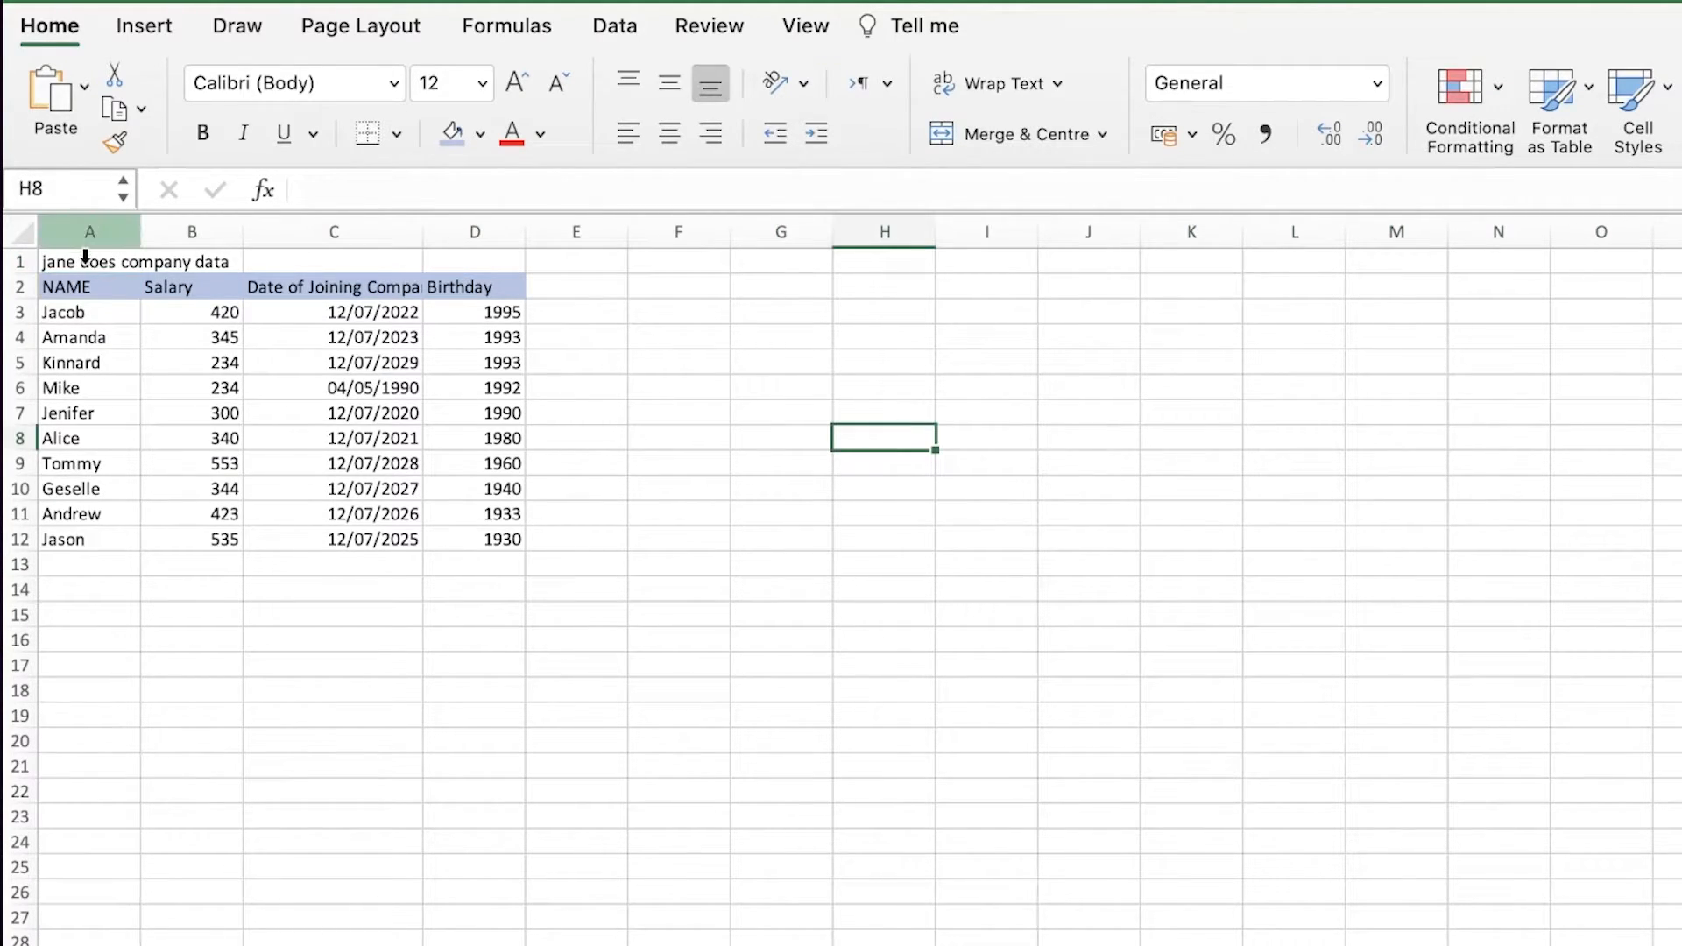
Step: Select the title row cells A1:D1 across the full width of the table
{"action": "left_click", "coordinate": [85, 259]}
{"action": "left_click_drag", "start_coordinate": [312, 257], "coordinate": [385, 261]}
{"action": "left_click", "coordinate": [986, 362]}
{"action": "left_click", "coordinate": [41, 260]}
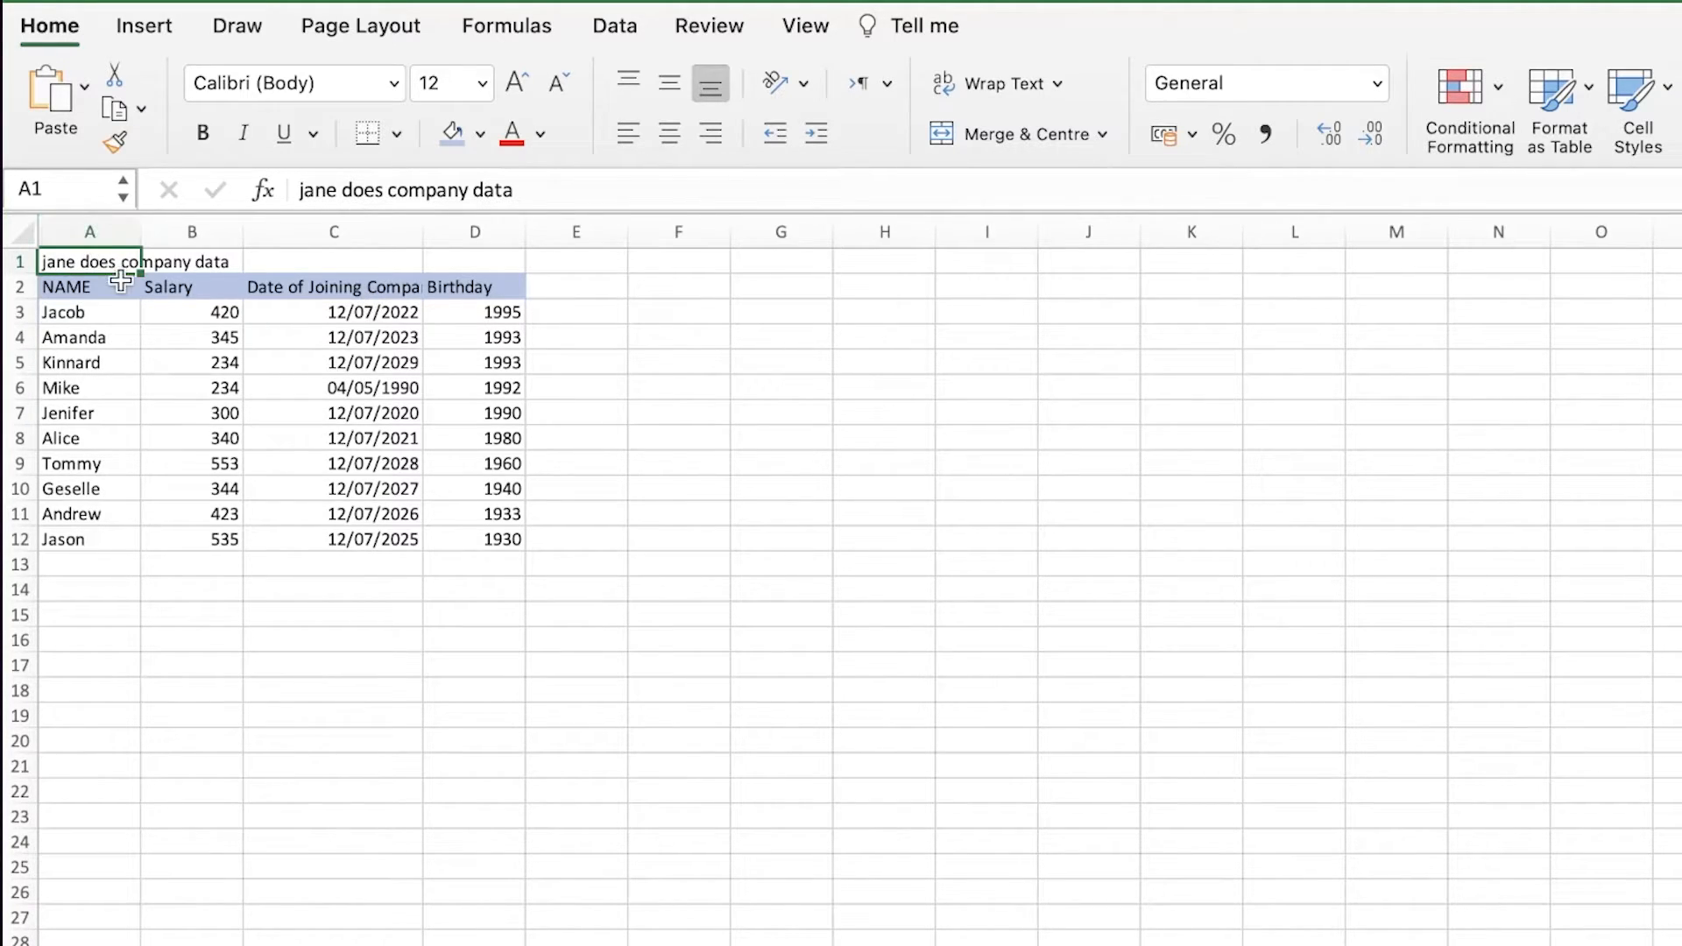
{"action": "left_click_drag", "start_coordinate": [121, 268], "coordinate": [490, 256]}
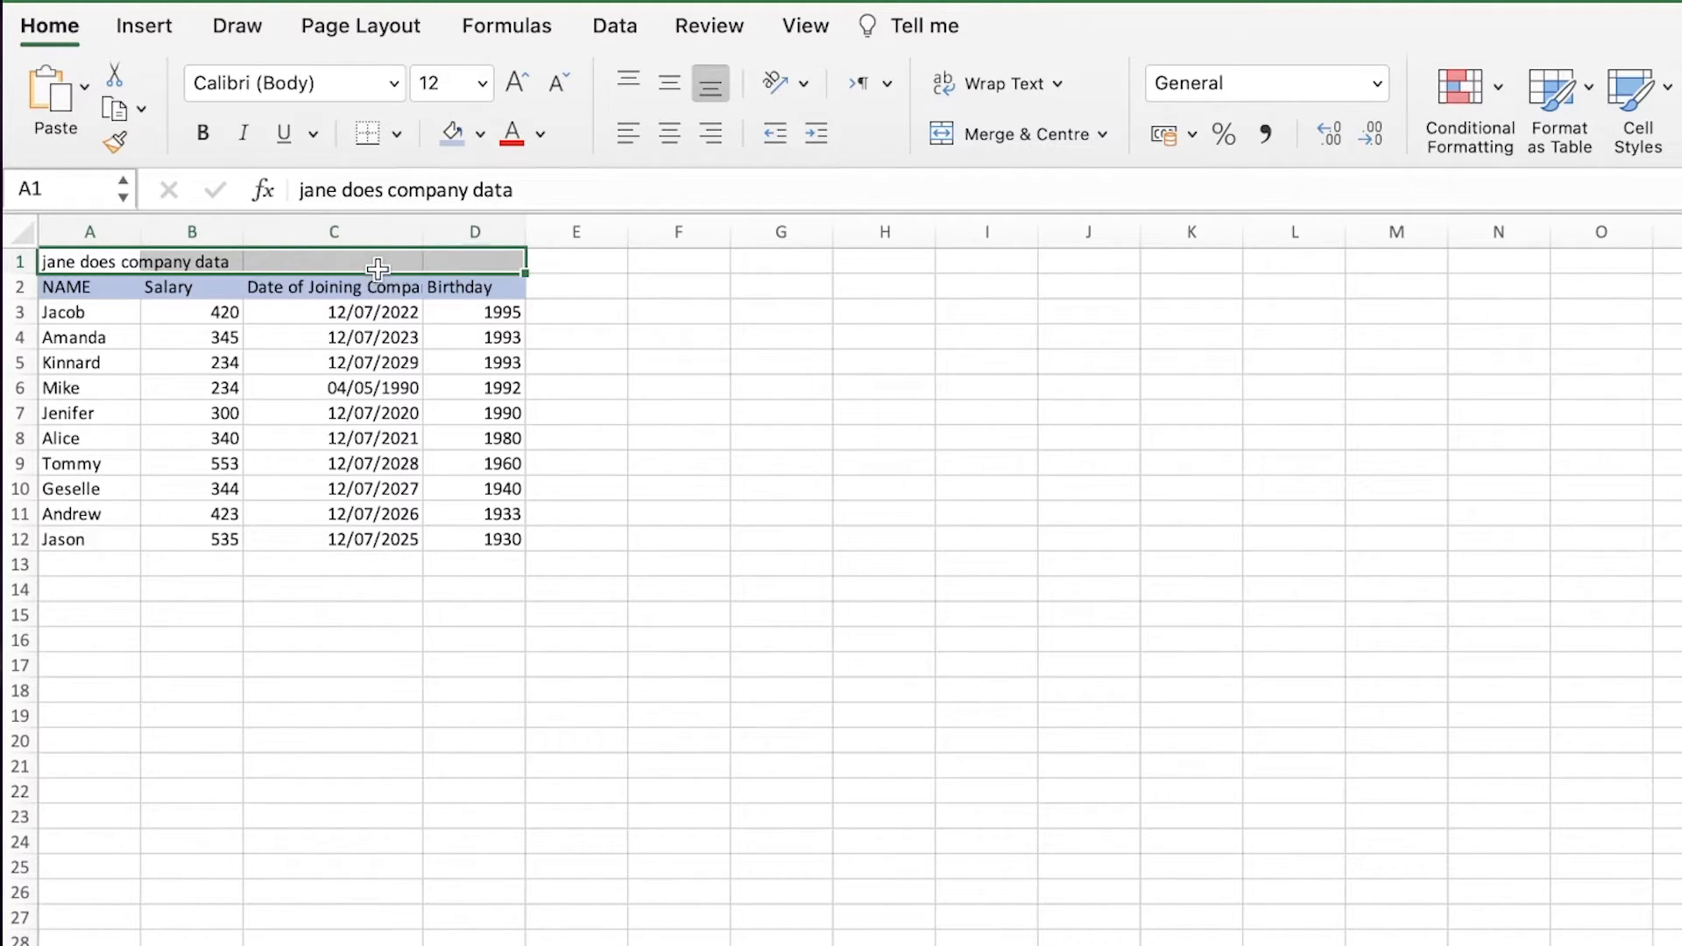
{"action": "right_click", "coordinate": [378, 268]}
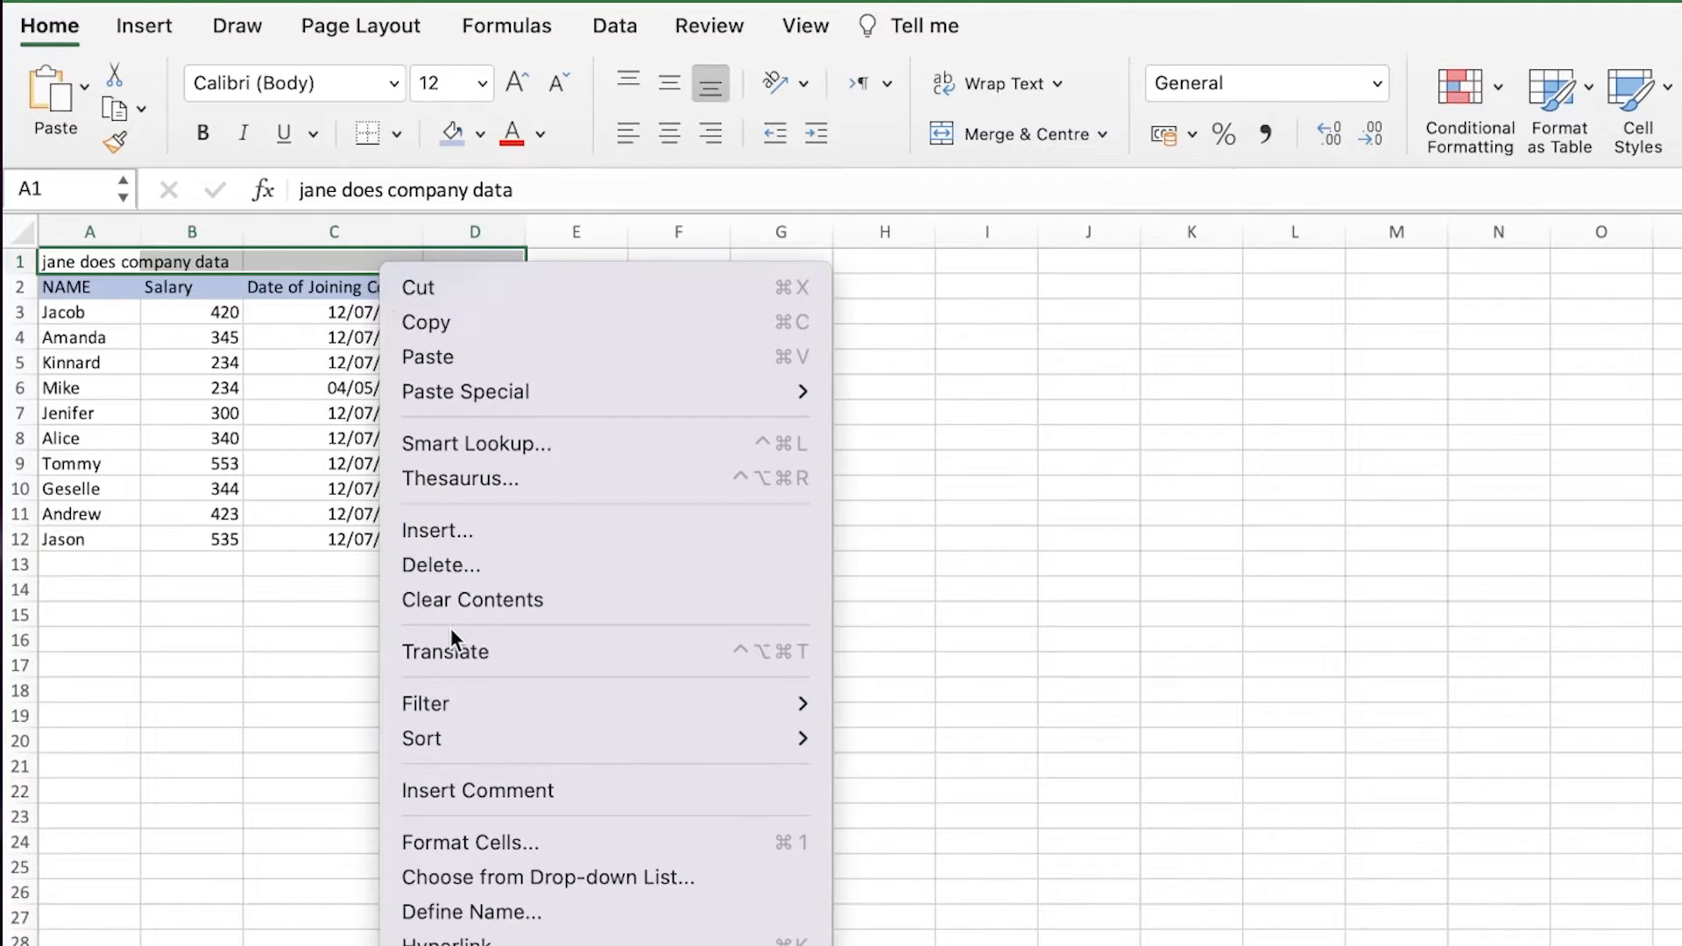
{"action": "left_click", "coordinate": [460, 843]}
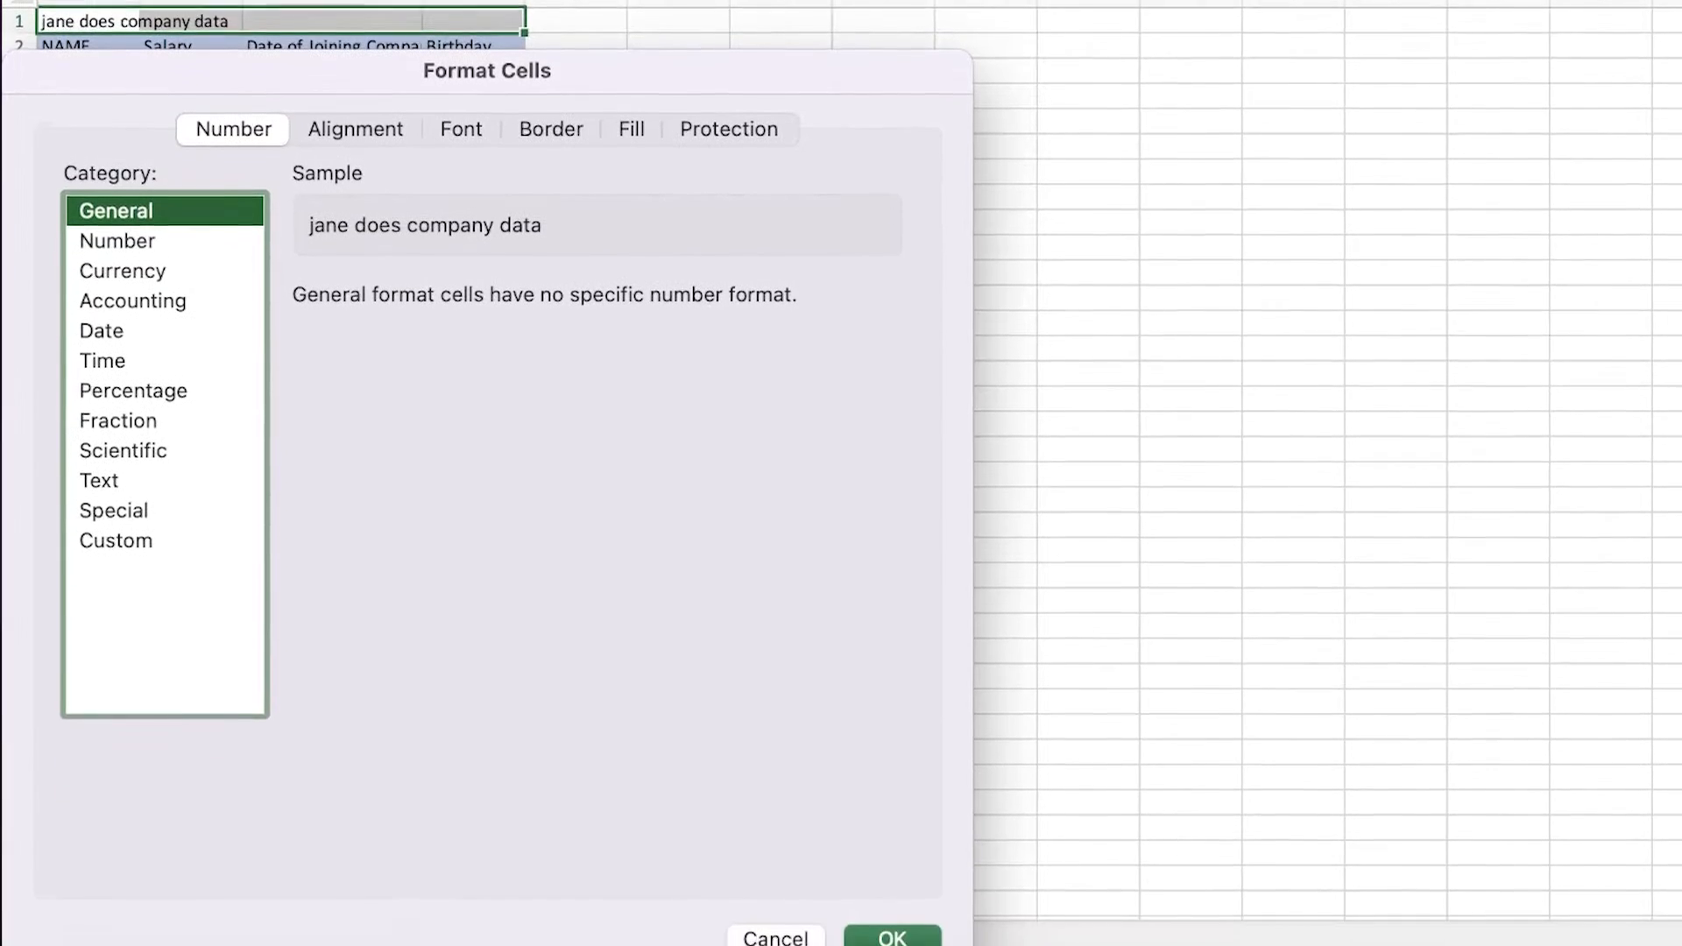
{"action": "left_click", "coordinate": [775, 938]}
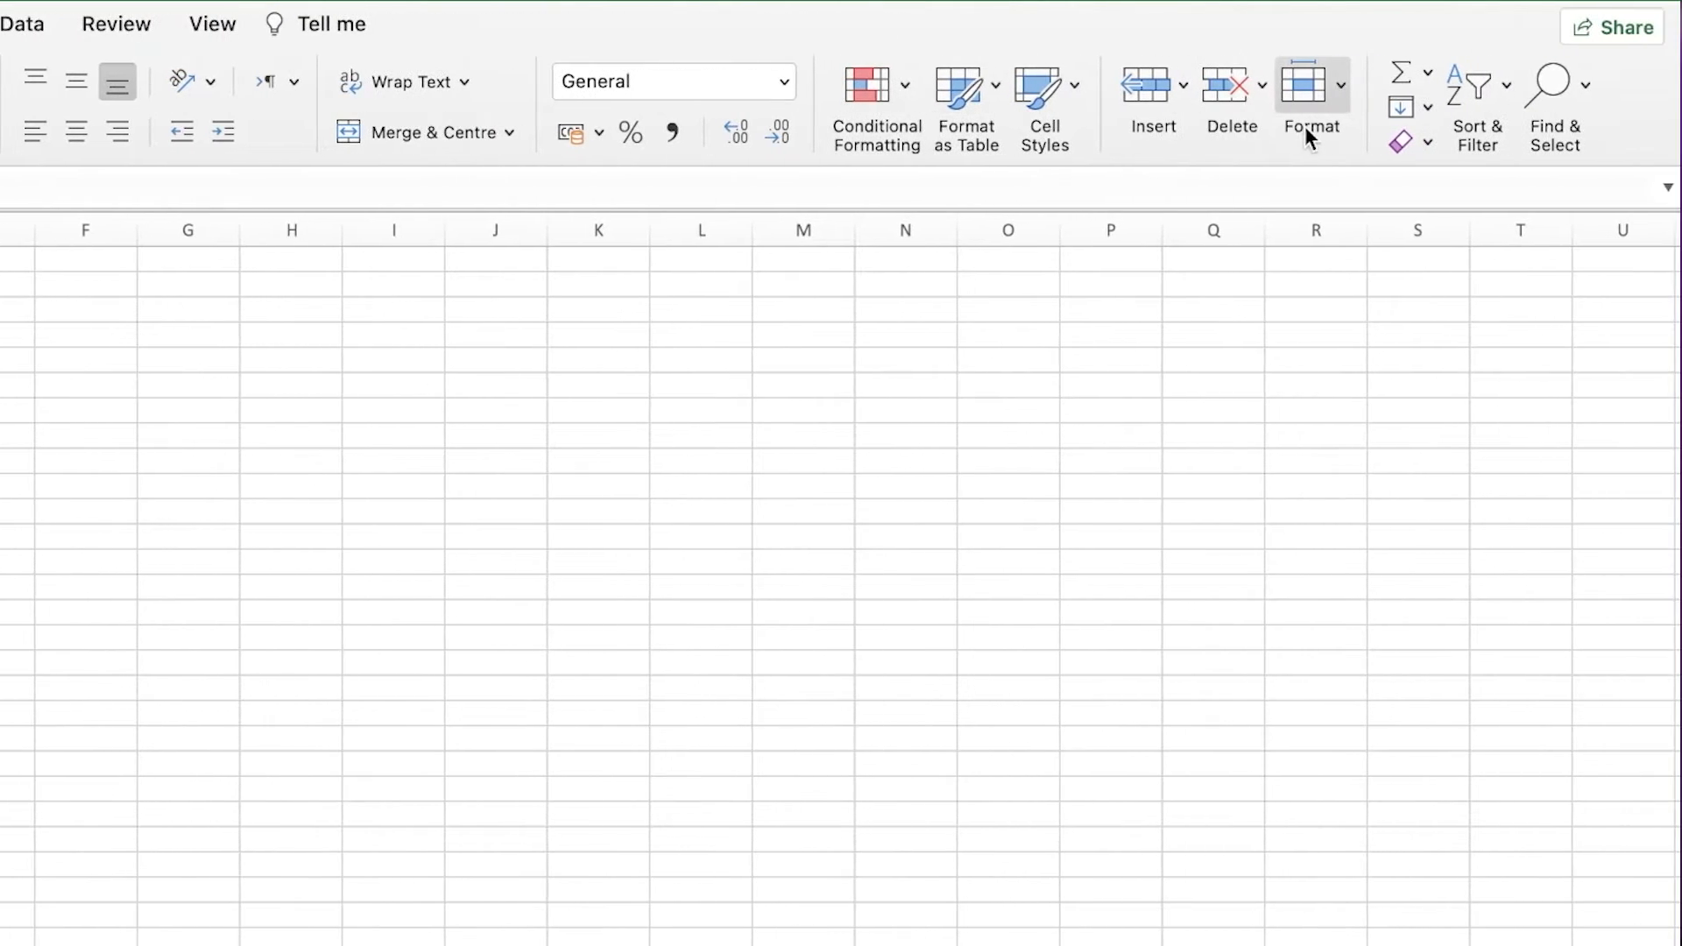
{"action": "left_click", "coordinate": [1333, 95]}
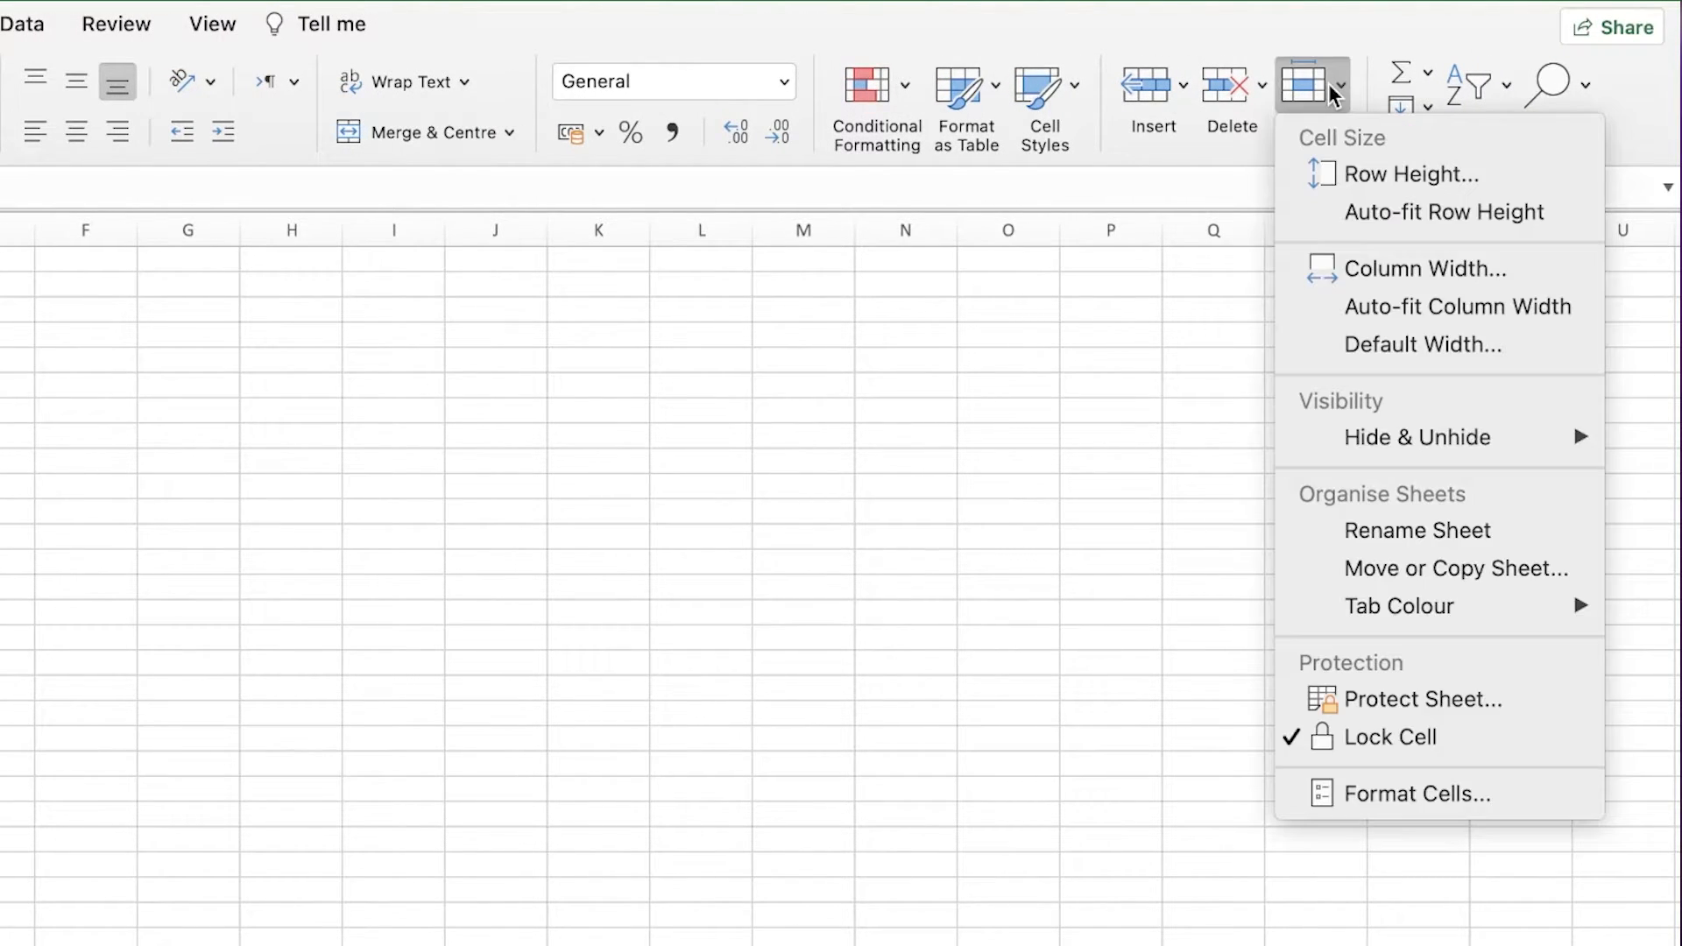
{"action": "left_click", "coordinate": [823, 420]}
{"action": "left_click", "coordinate": [140, 225]}
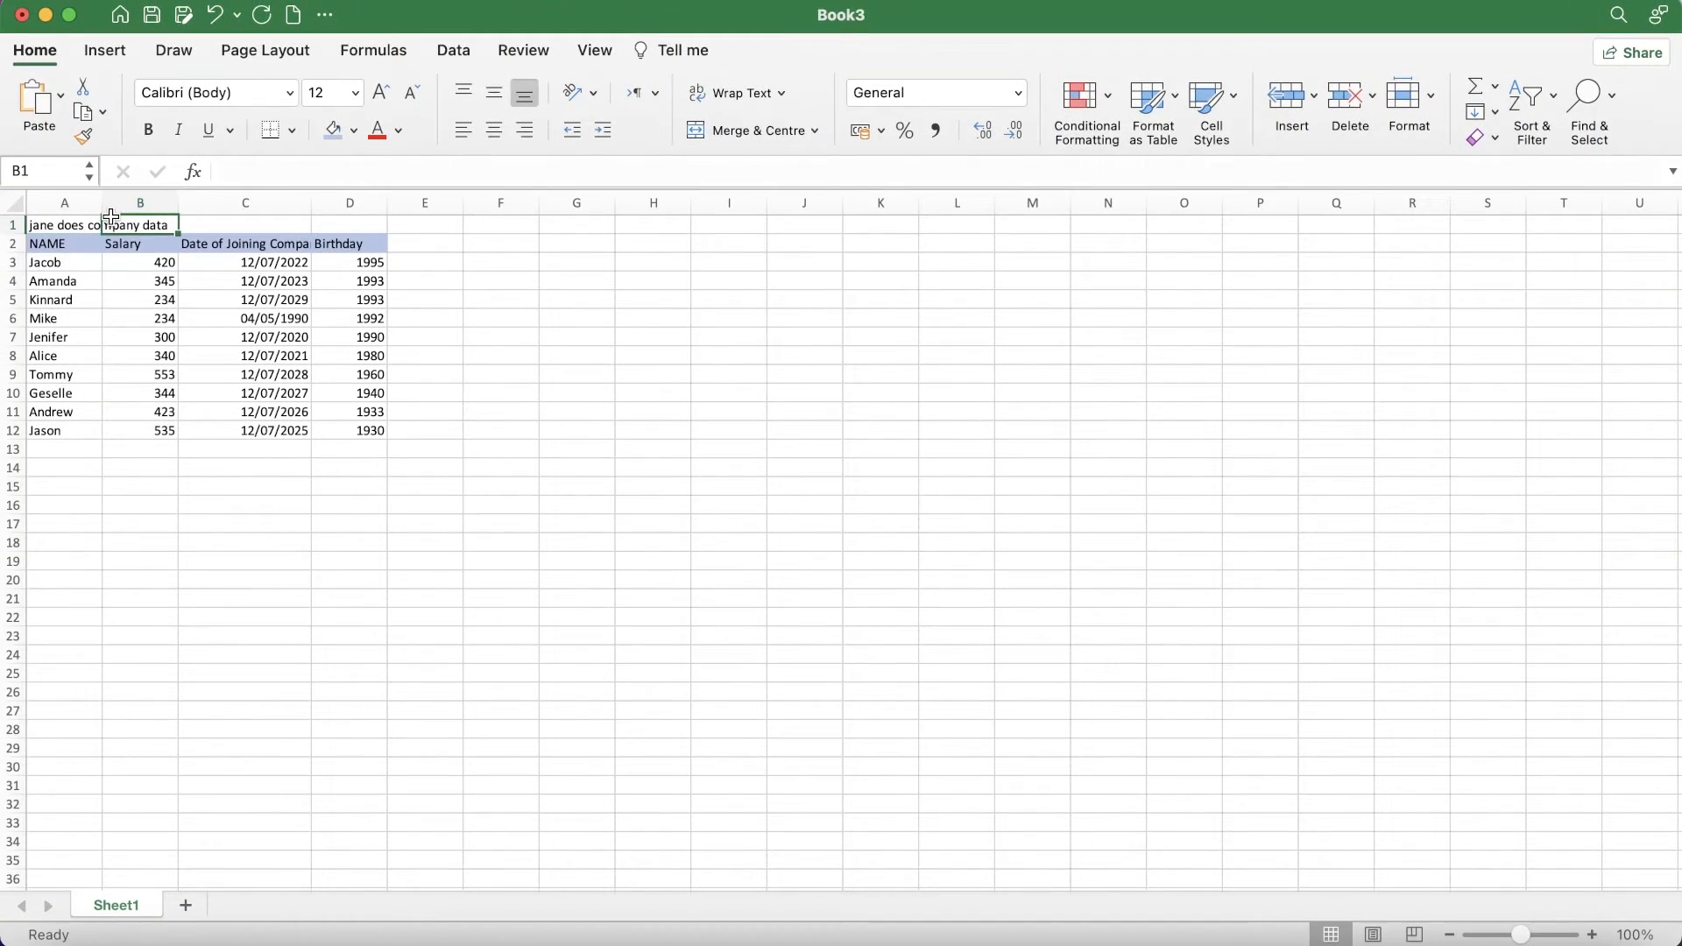
{"action": "left_click_drag", "start_coordinate": [87, 224], "coordinate": [386, 253]}
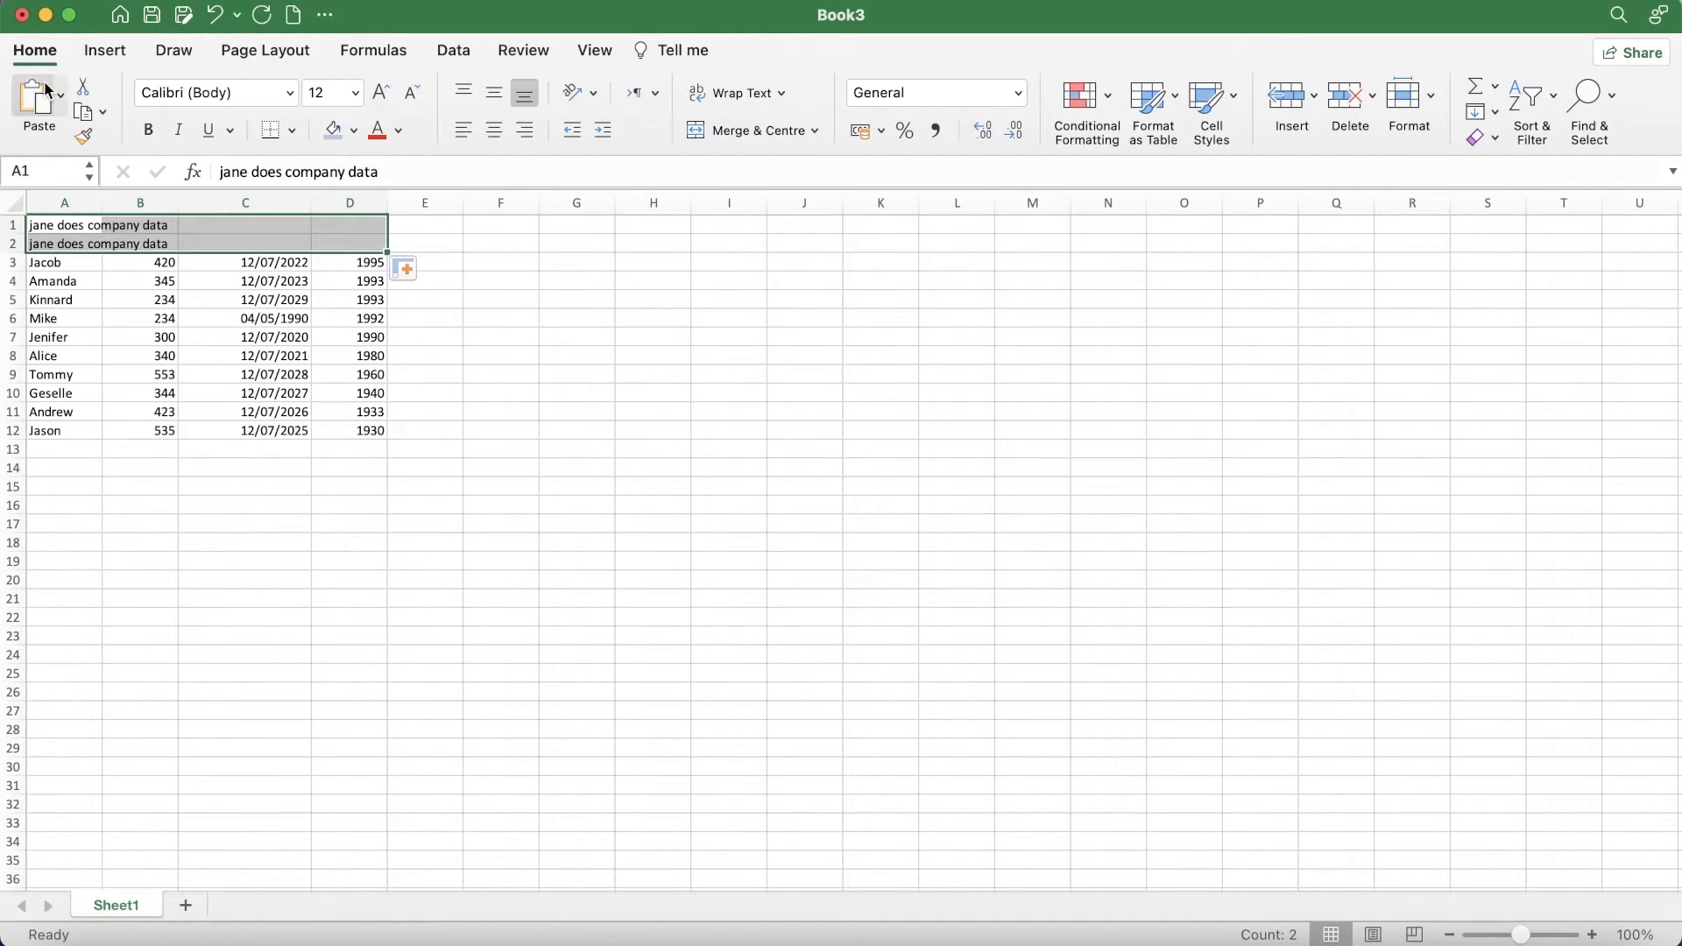
{"action": "key", "text": "super+z"}
{"action": "left_click_drag", "start_coordinate": [500, 504], "coordinate": [500, 523]}
{"action": "key", "text": "super+v"}
{"action": "left_click", "coordinate": [774, 404]}
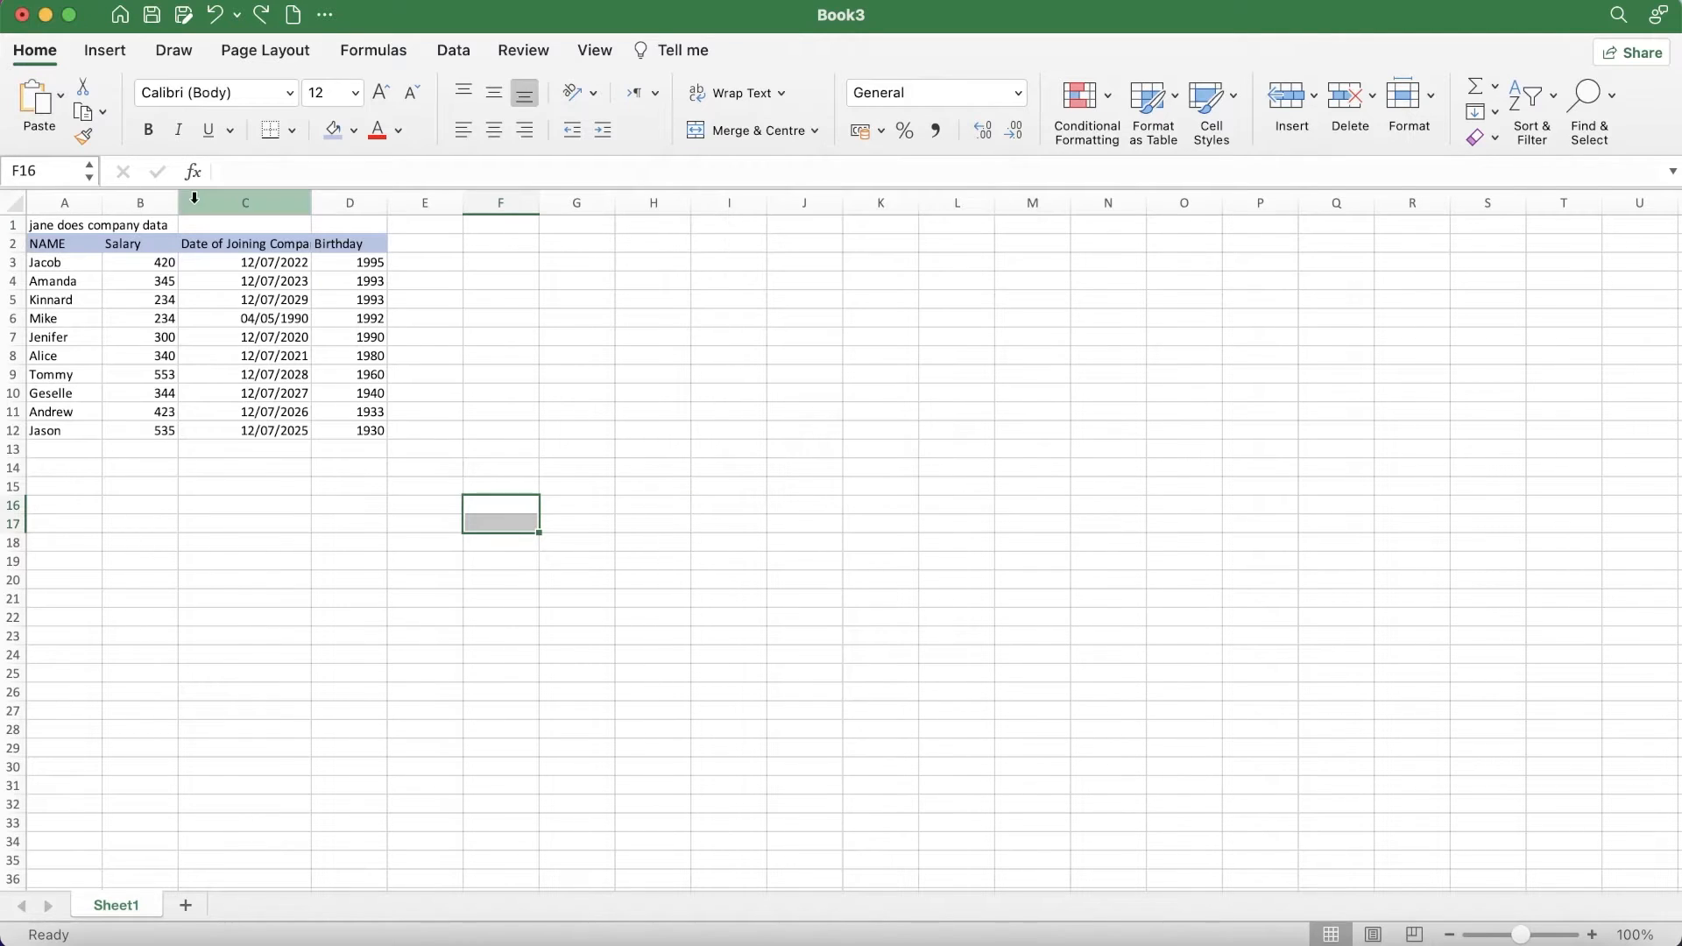
Step: Set the title in cell A1 to middle vertical alignment and increase row 1 to about six times its height
{"action": "left_click", "coordinate": [130, 221]}
{"action": "left_click", "coordinate": [90, 225]}
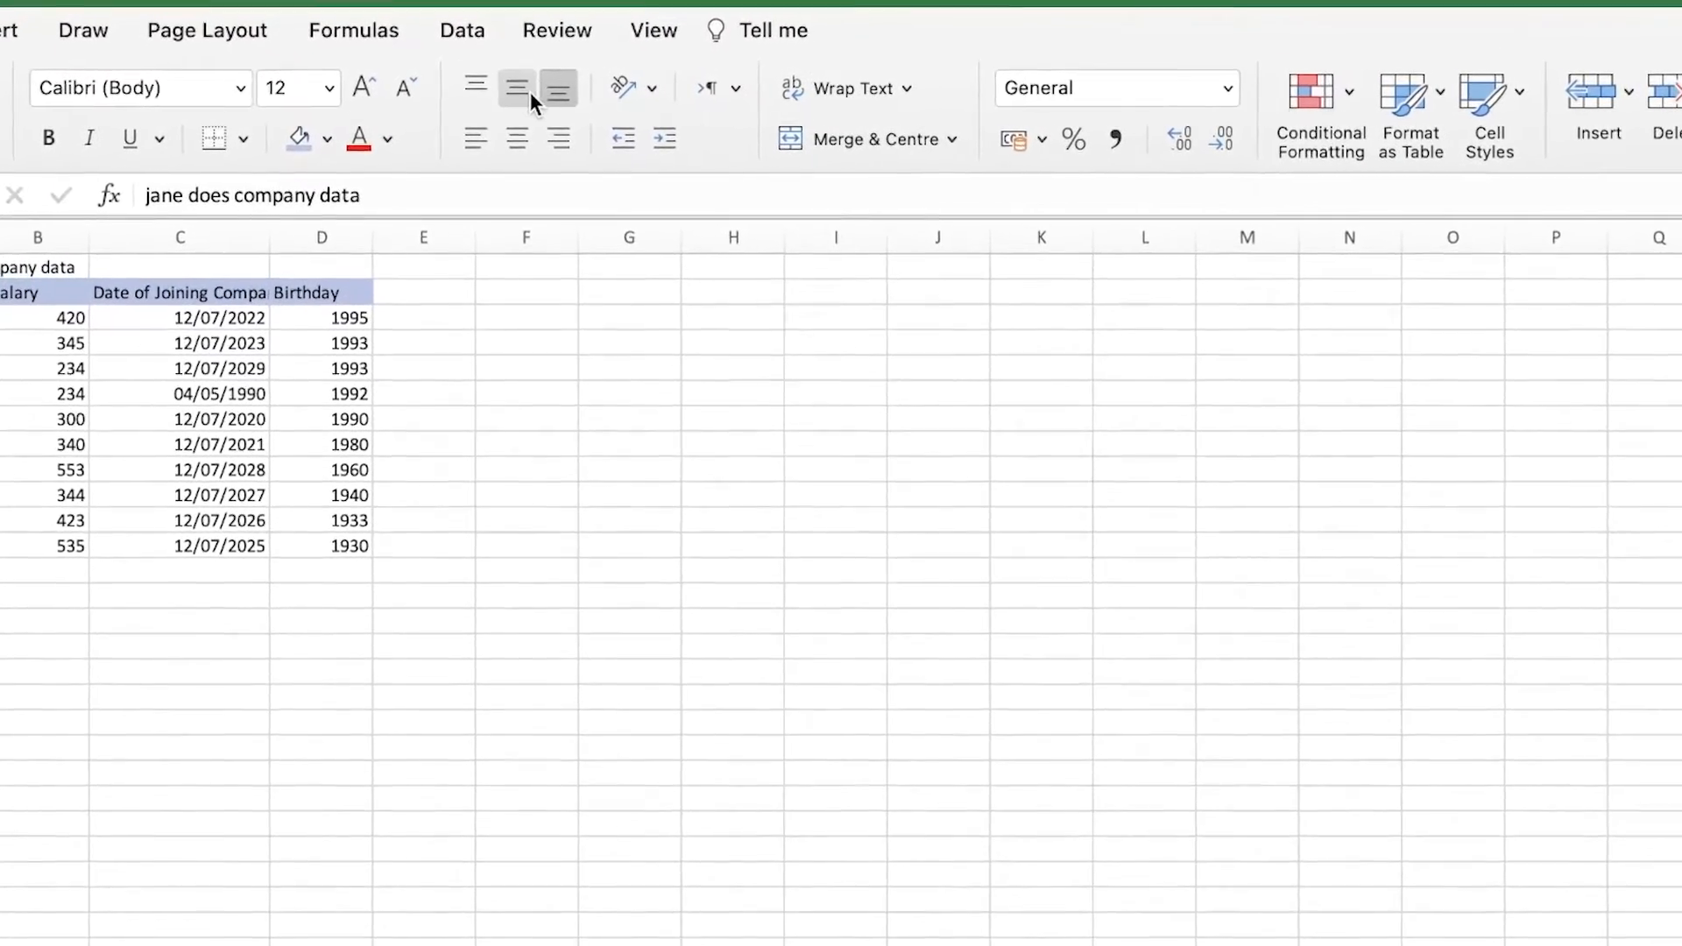
{"action": "left_click", "coordinate": [536, 85]}
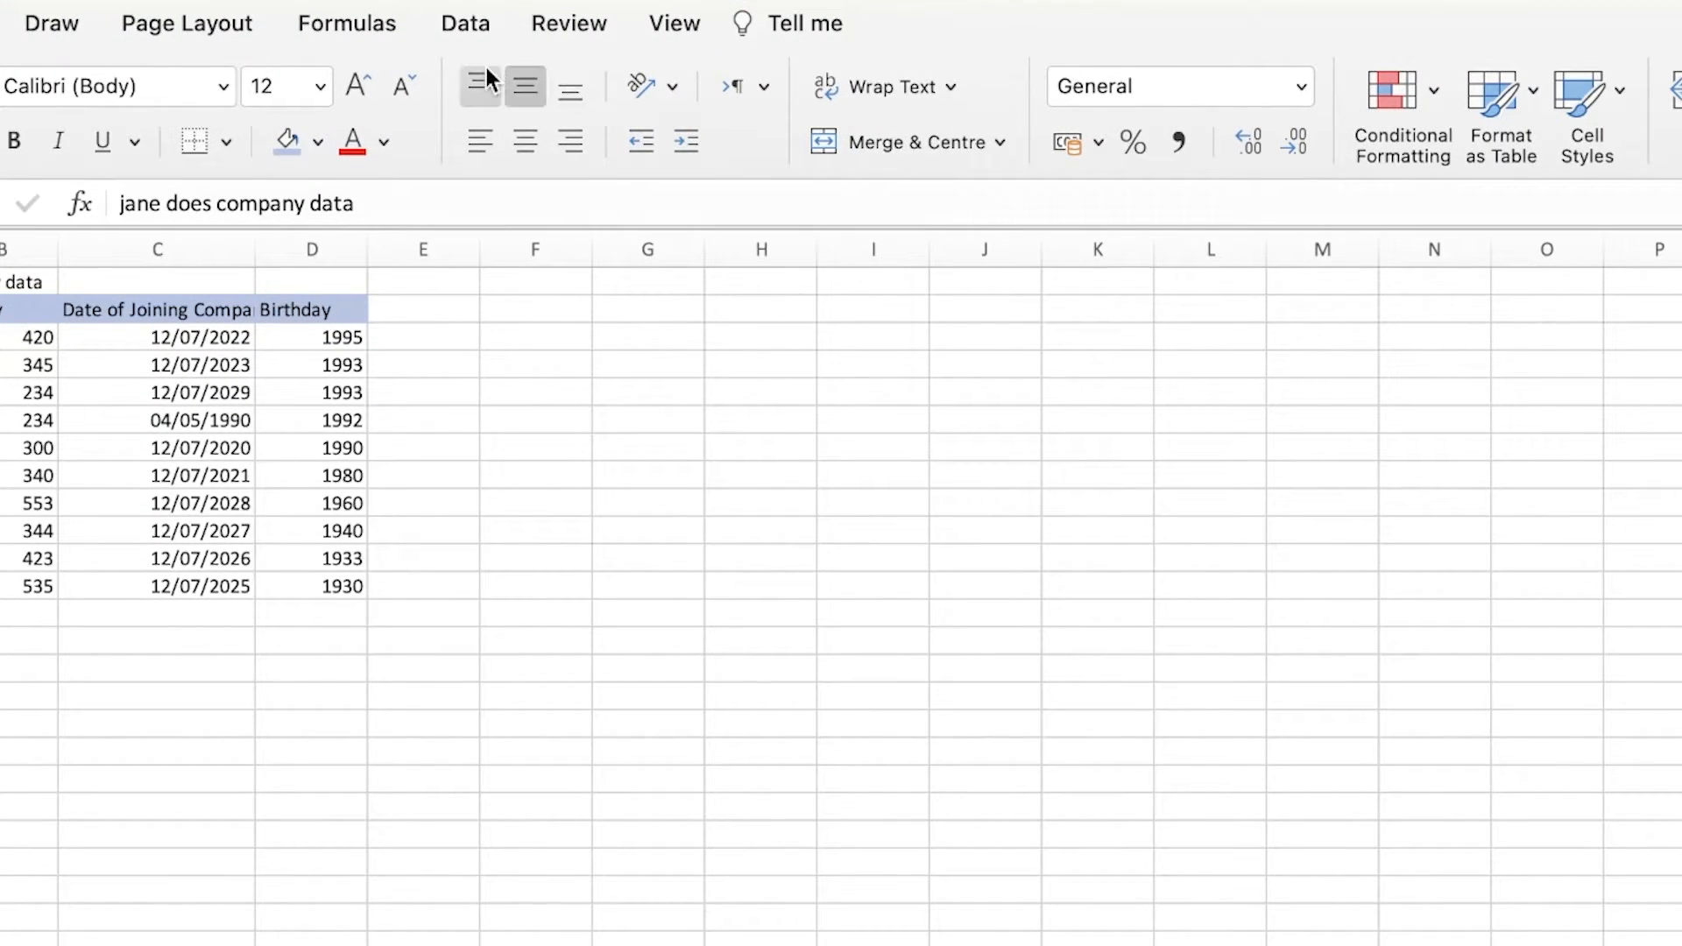
{"action": "left_click", "coordinate": [26, 282]}
{"action": "left_click", "coordinate": [18, 282]}
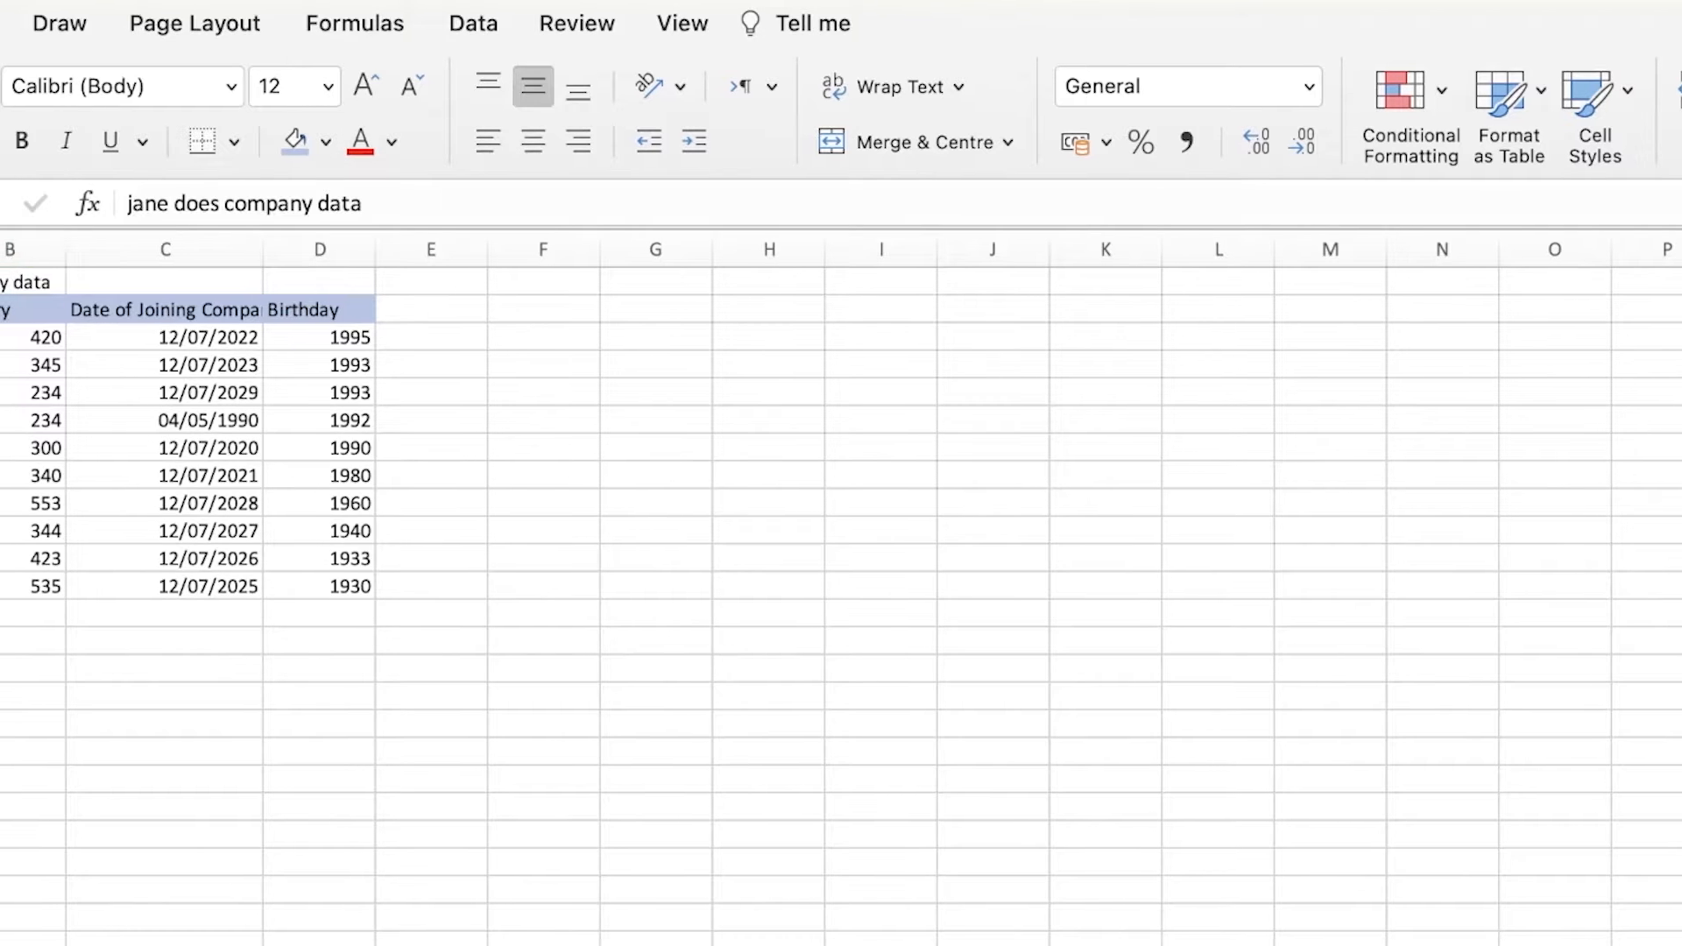
{"action": "left_click_drag", "start_coordinate": [33, 295], "coordinate": [18, 439]}
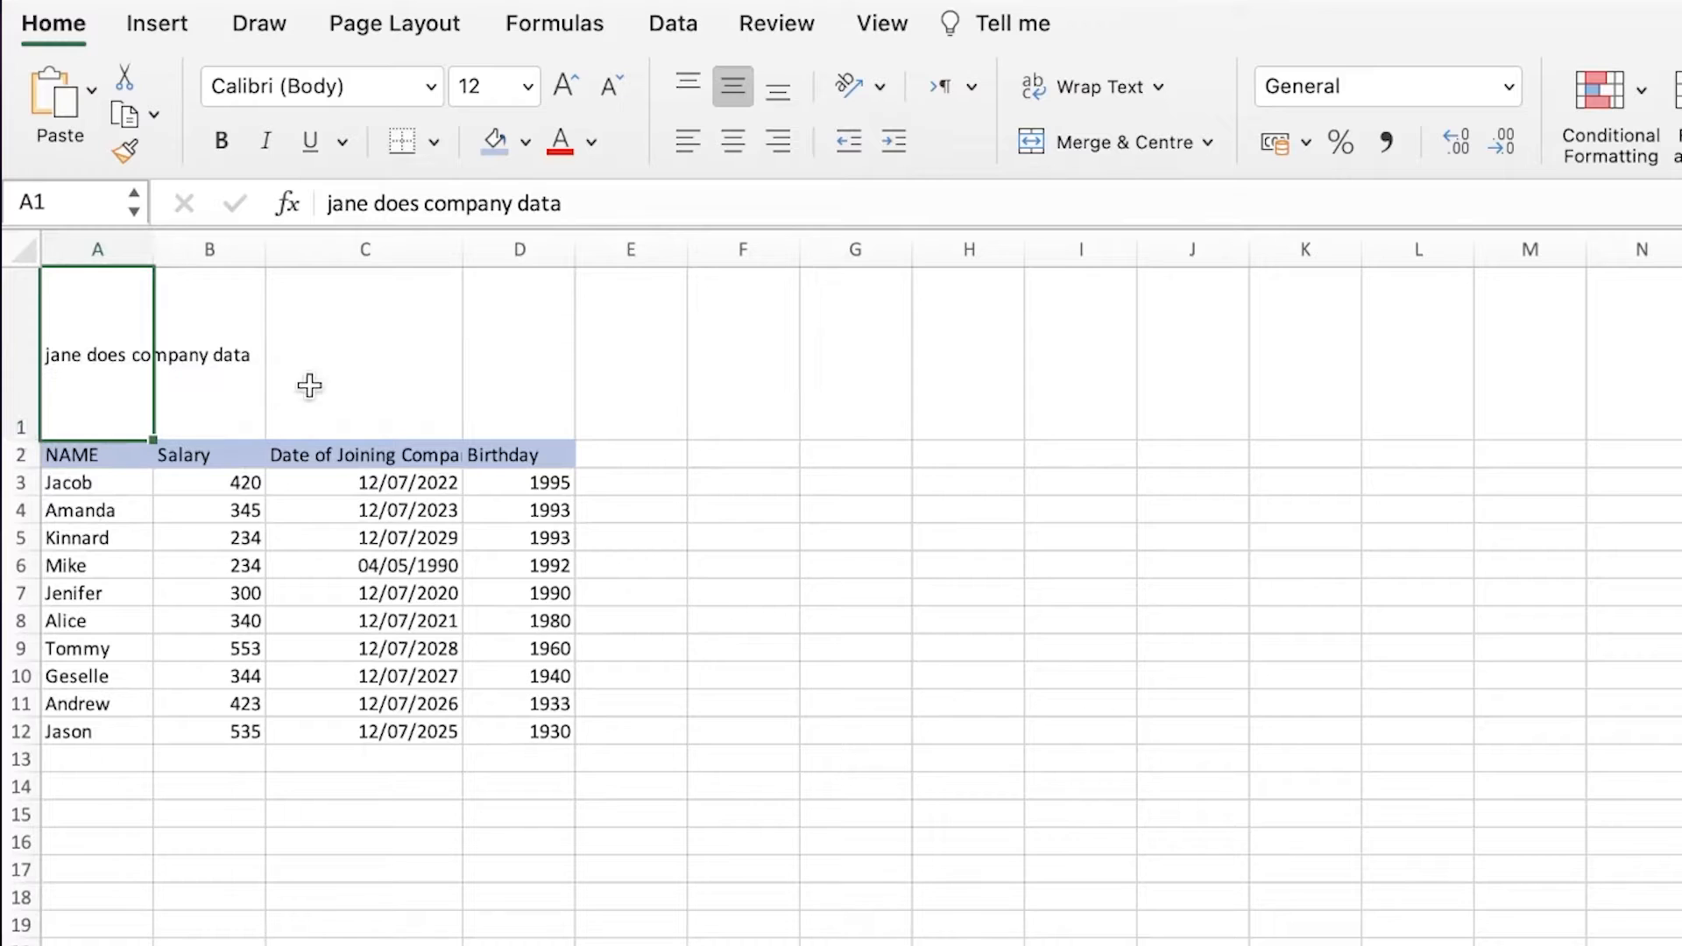
Step: Try the middle, bottom and top vertical alignments on the title in cell A1
{"action": "left_click", "coordinate": [308, 383]}
{"action": "left_click", "coordinate": [230, 308]}
{"action": "left_click", "coordinate": [131, 338]}
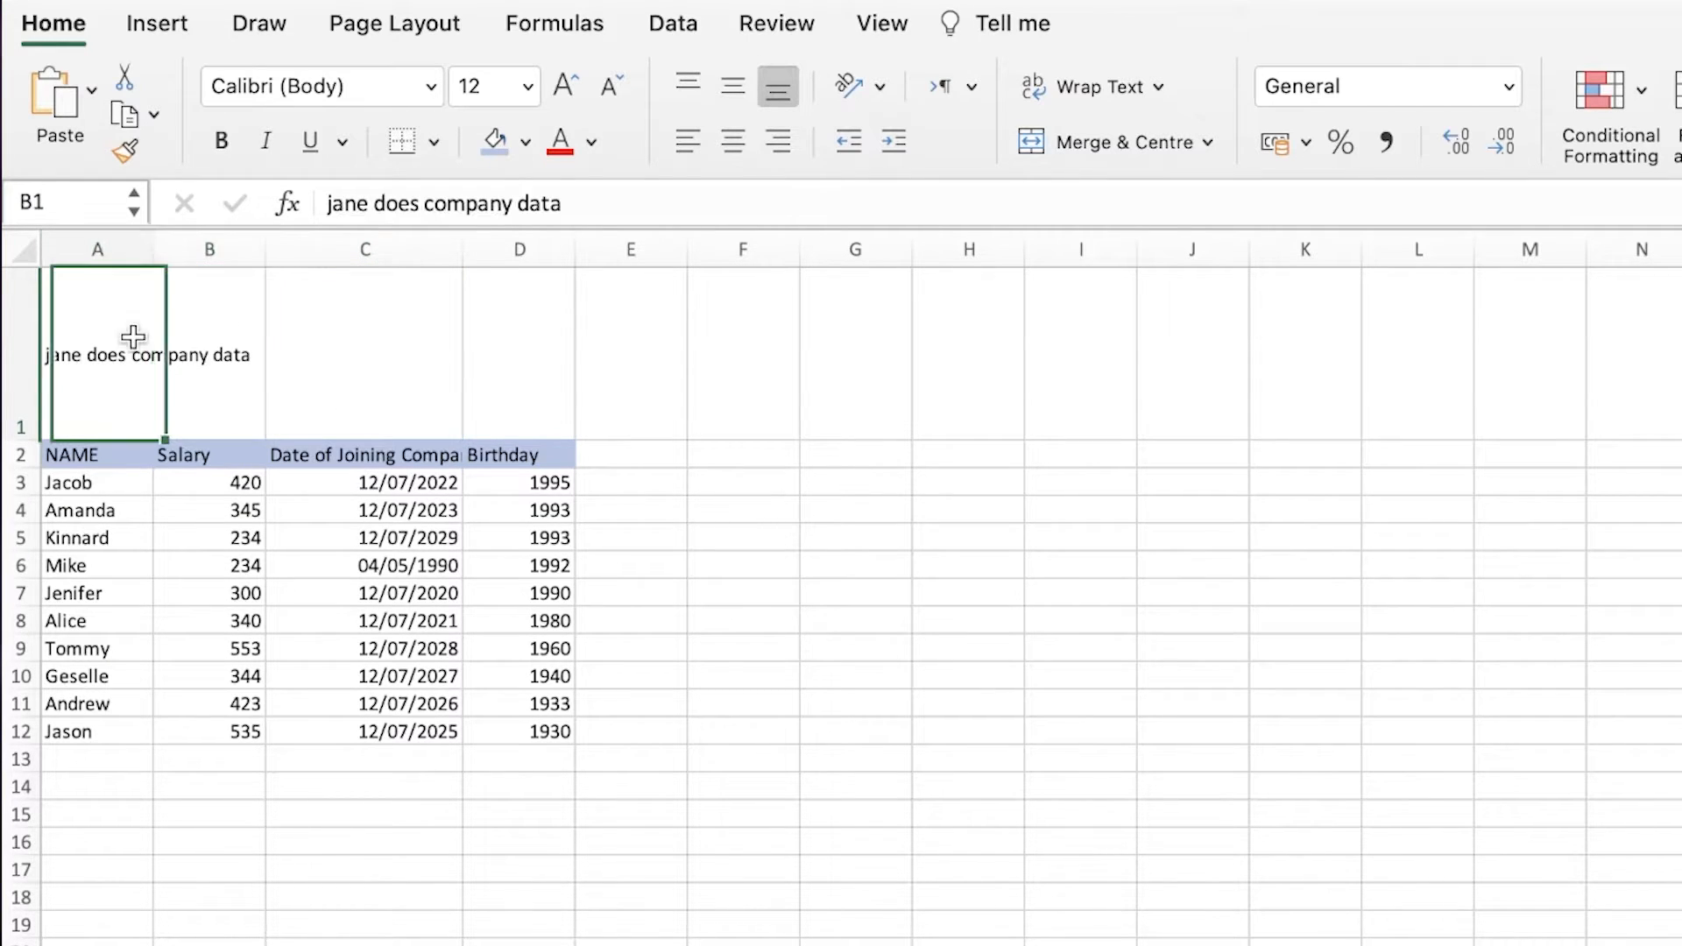
{"action": "left_click", "coordinate": [687, 84]}
{"action": "left_click", "coordinate": [734, 93]}
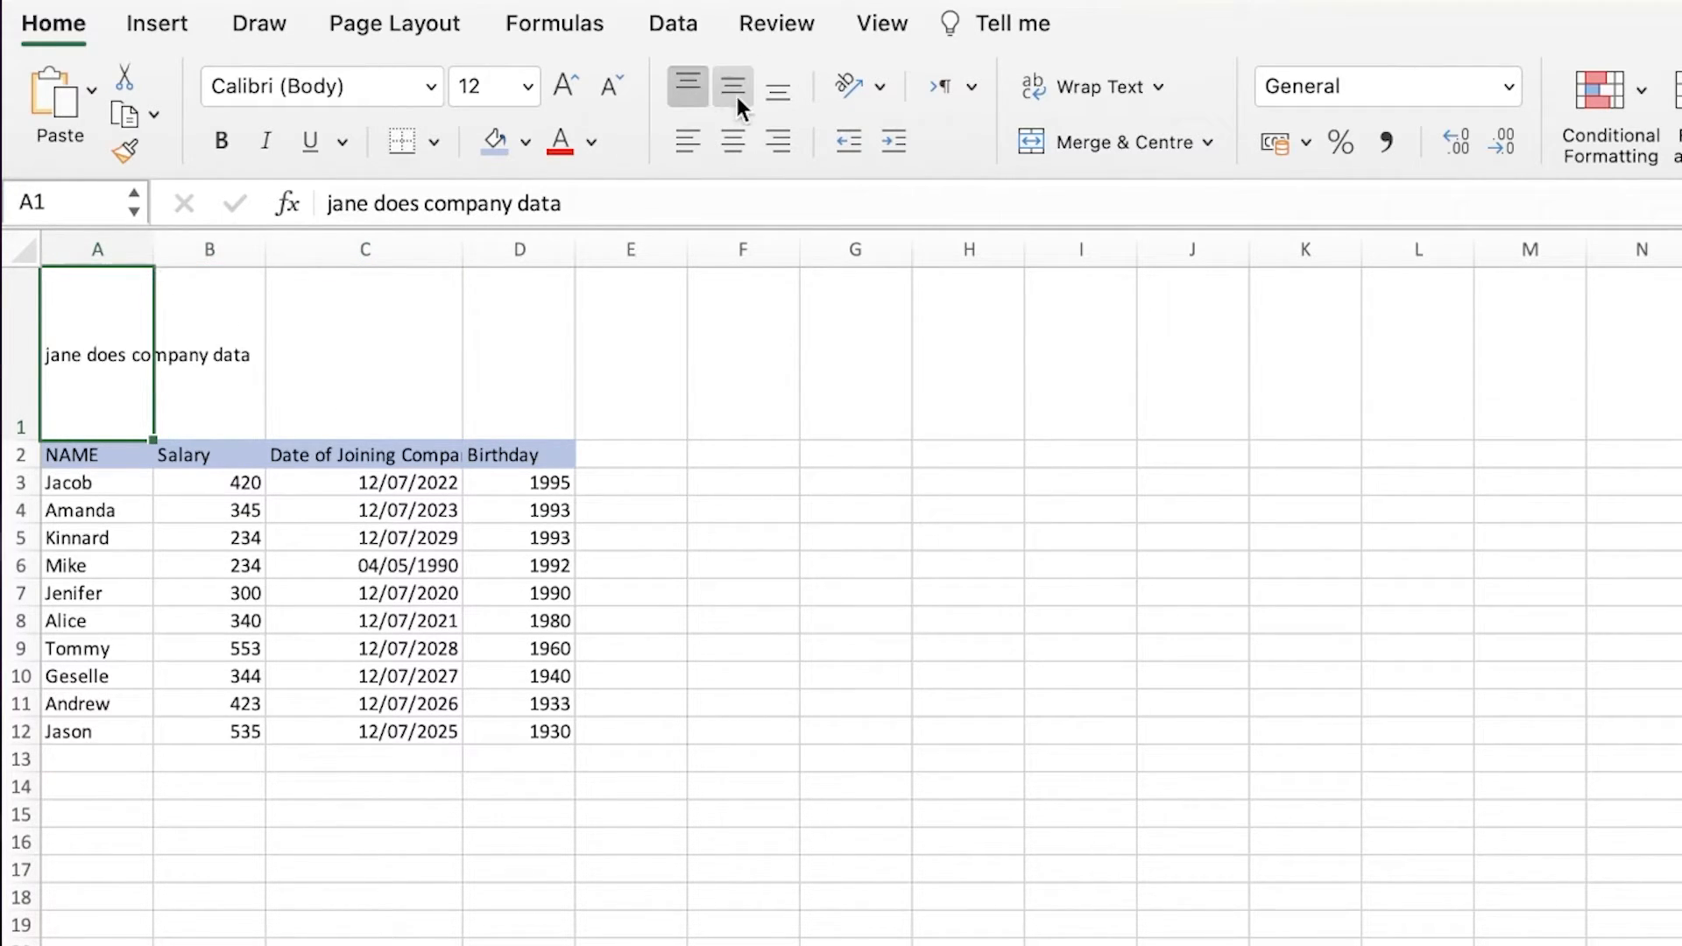
{"action": "left_click", "coordinate": [778, 89]}
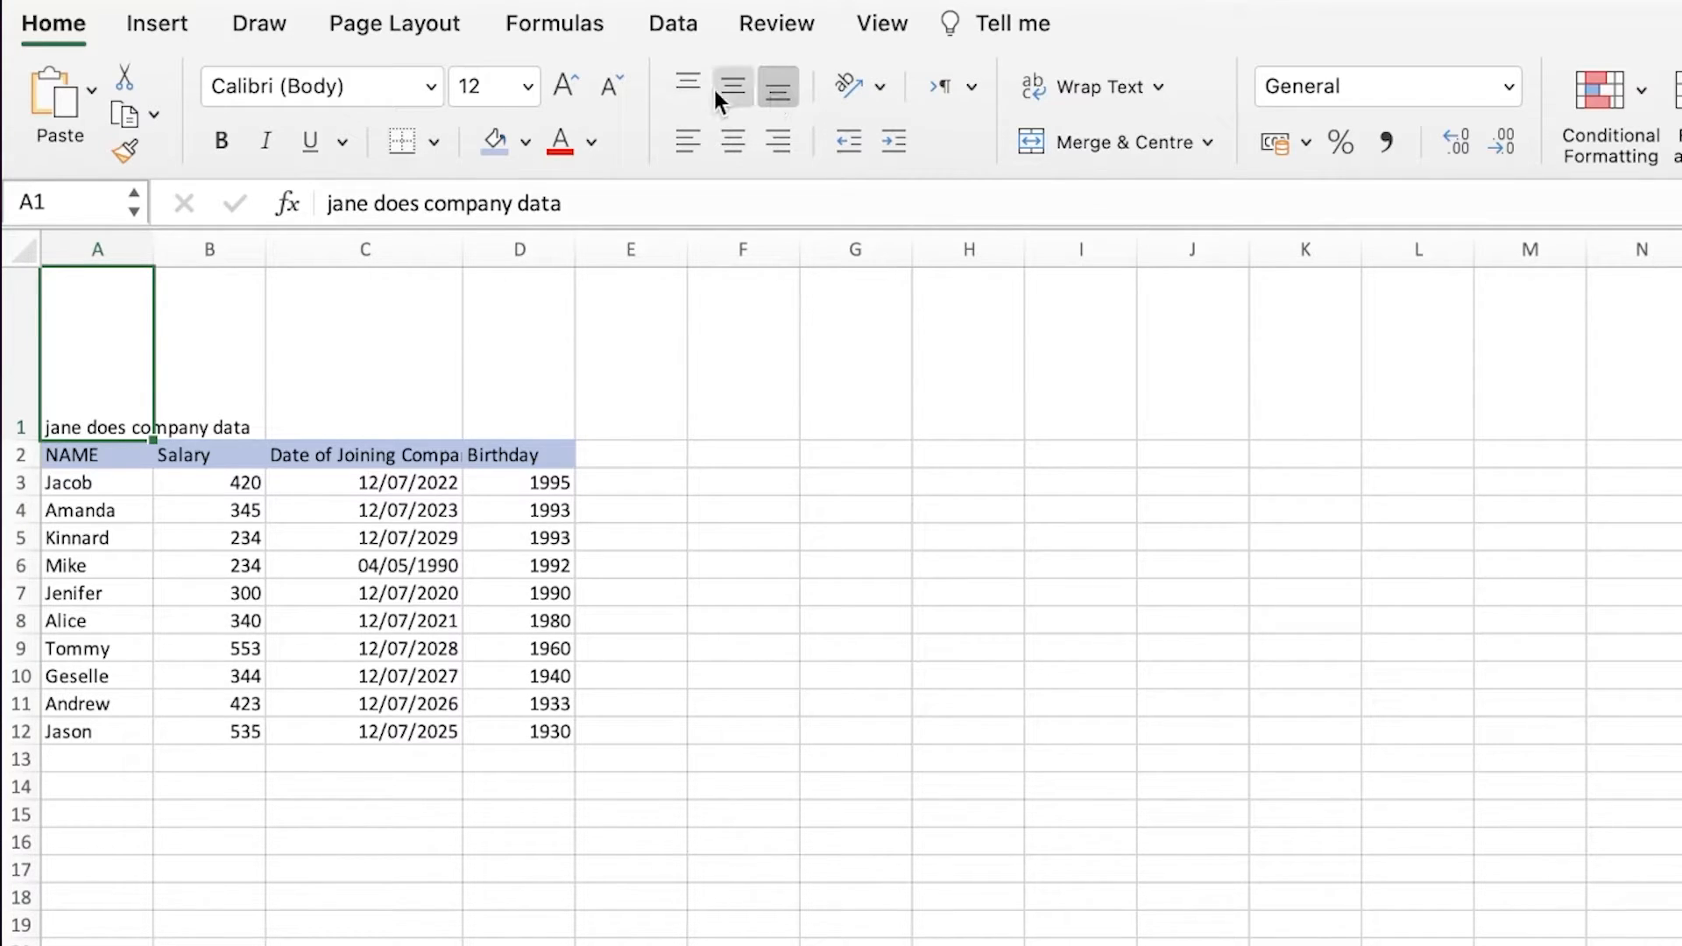
{"action": "left_click", "coordinate": [716, 90]}
{"action": "left_click", "coordinate": [692, 81]}
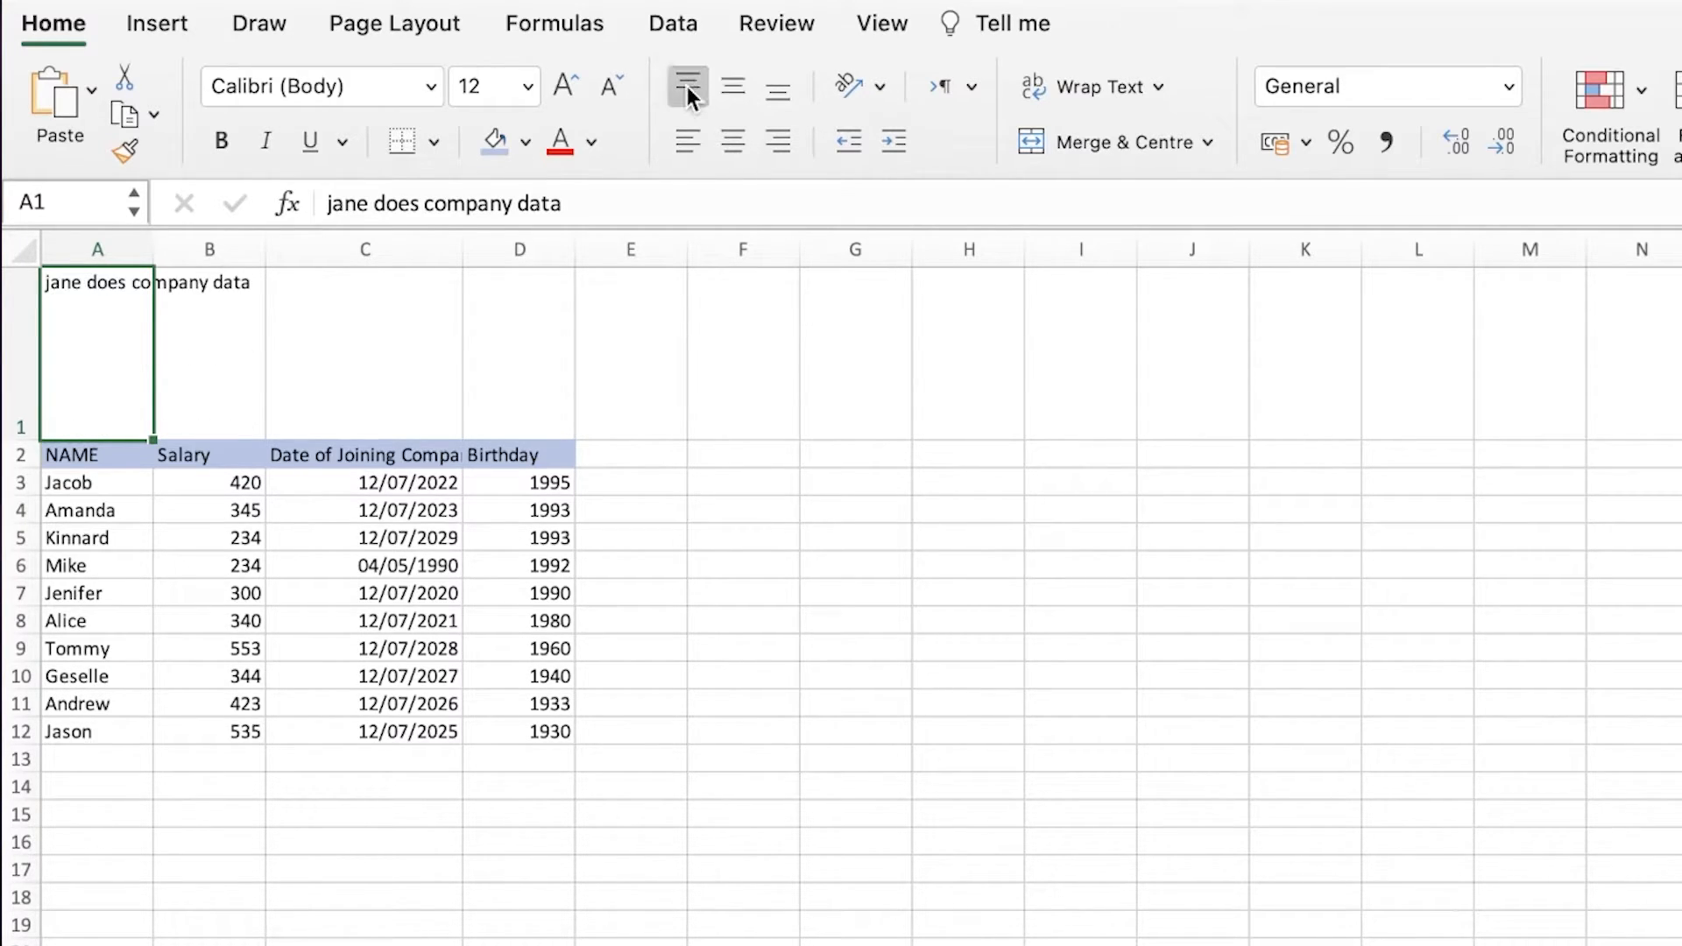
Step: Right-align the title in cell A1 and set its vertical alignment to middle
{"action": "left_click", "coordinate": [697, 133]}
{"action": "left_click", "coordinate": [738, 140]}
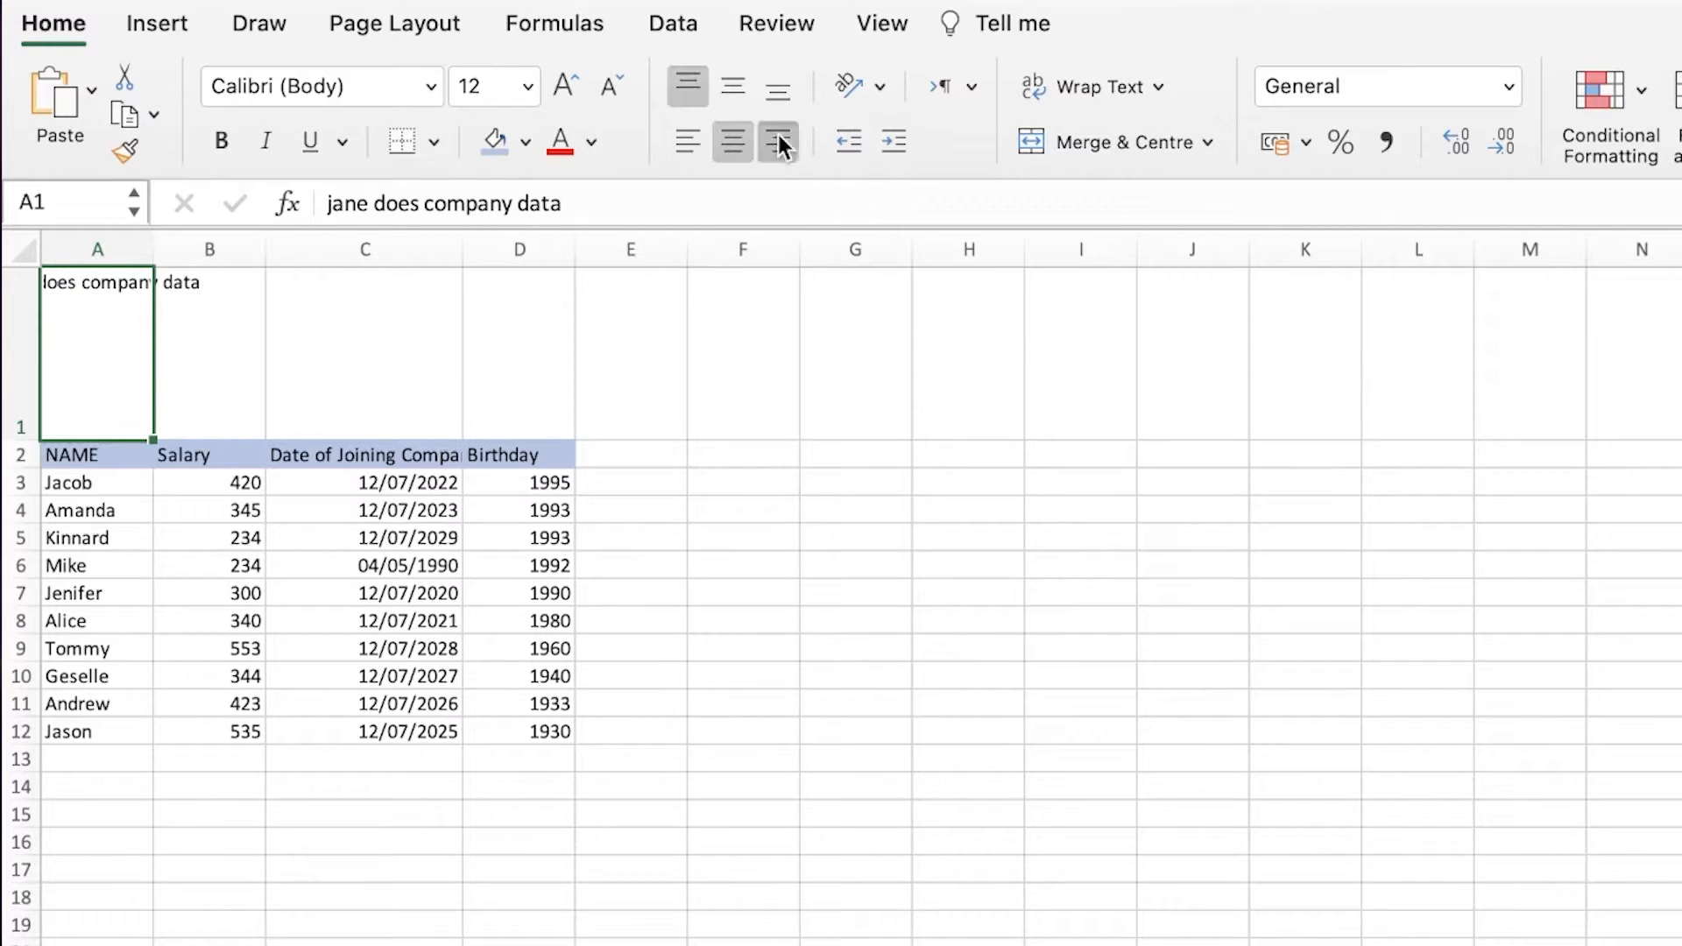
{"action": "left_click", "coordinate": [778, 140]}
{"action": "left_click", "coordinate": [743, 88]}
{"action": "left_click", "coordinate": [258, 316]}
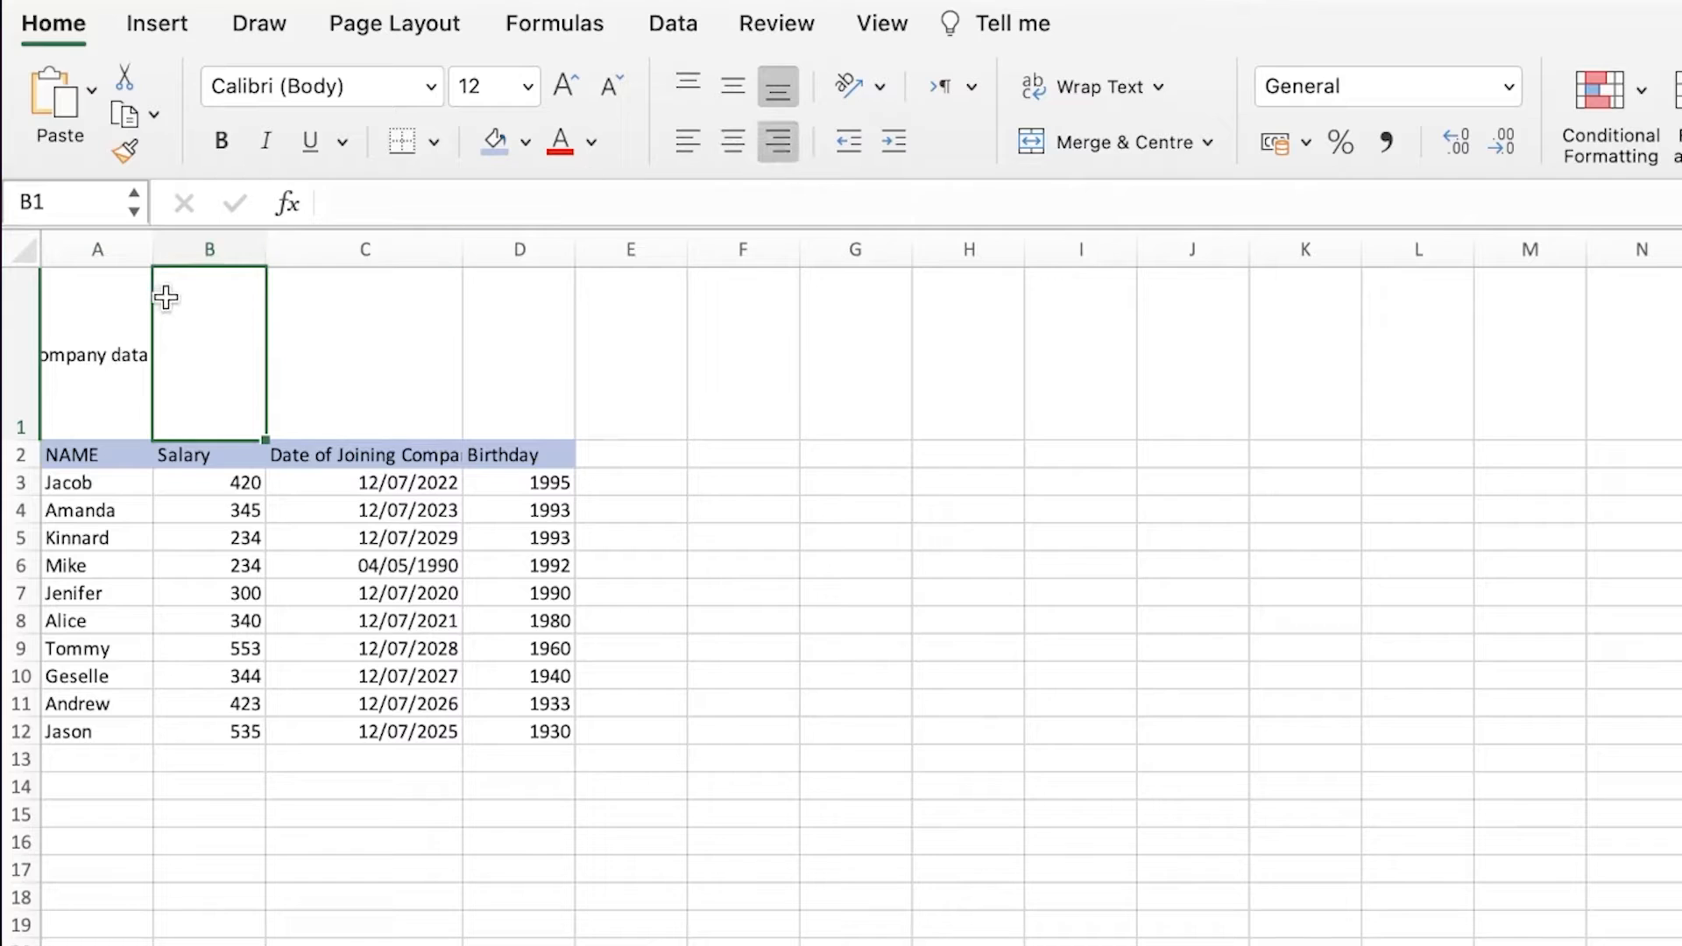
{"action": "left_click", "coordinate": [129, 302]}
{"action": "left_click", "coordinate": [775, 91]}
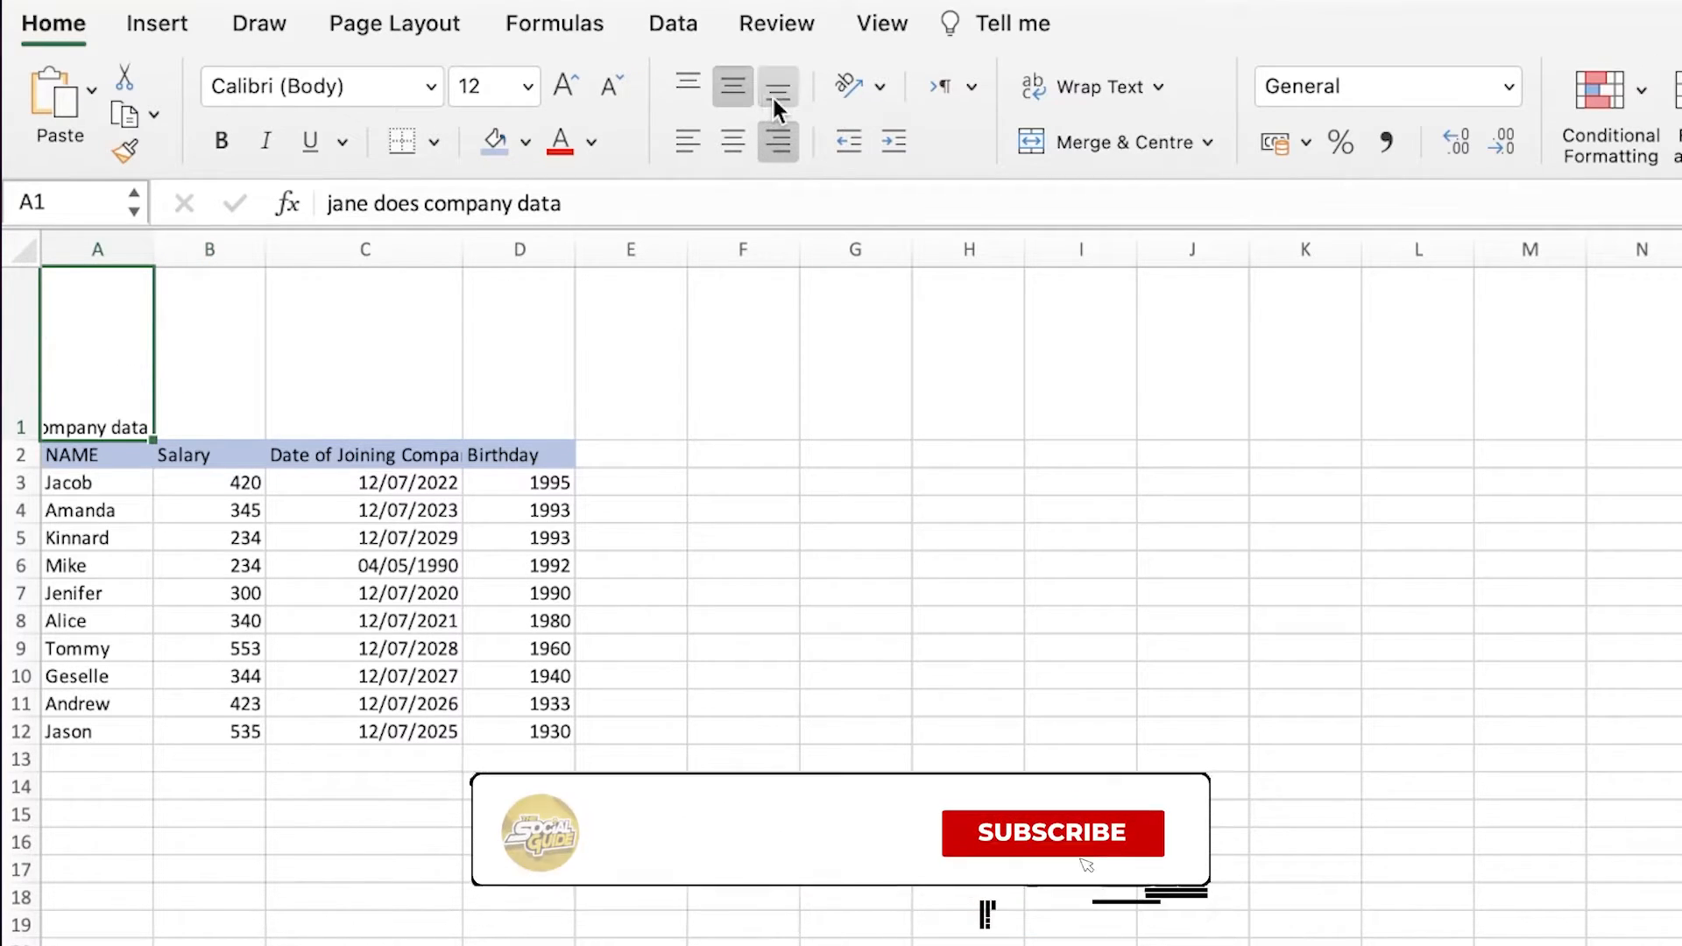
{"action": "left_click", "coordinate": [733, 85]}
Step: Widen column A until the whole company data title fits inside cell A1
{"action": "left_click", "coordinate": [739, 457]}
{"action": "left_click", "coordinate": [158, 323]}
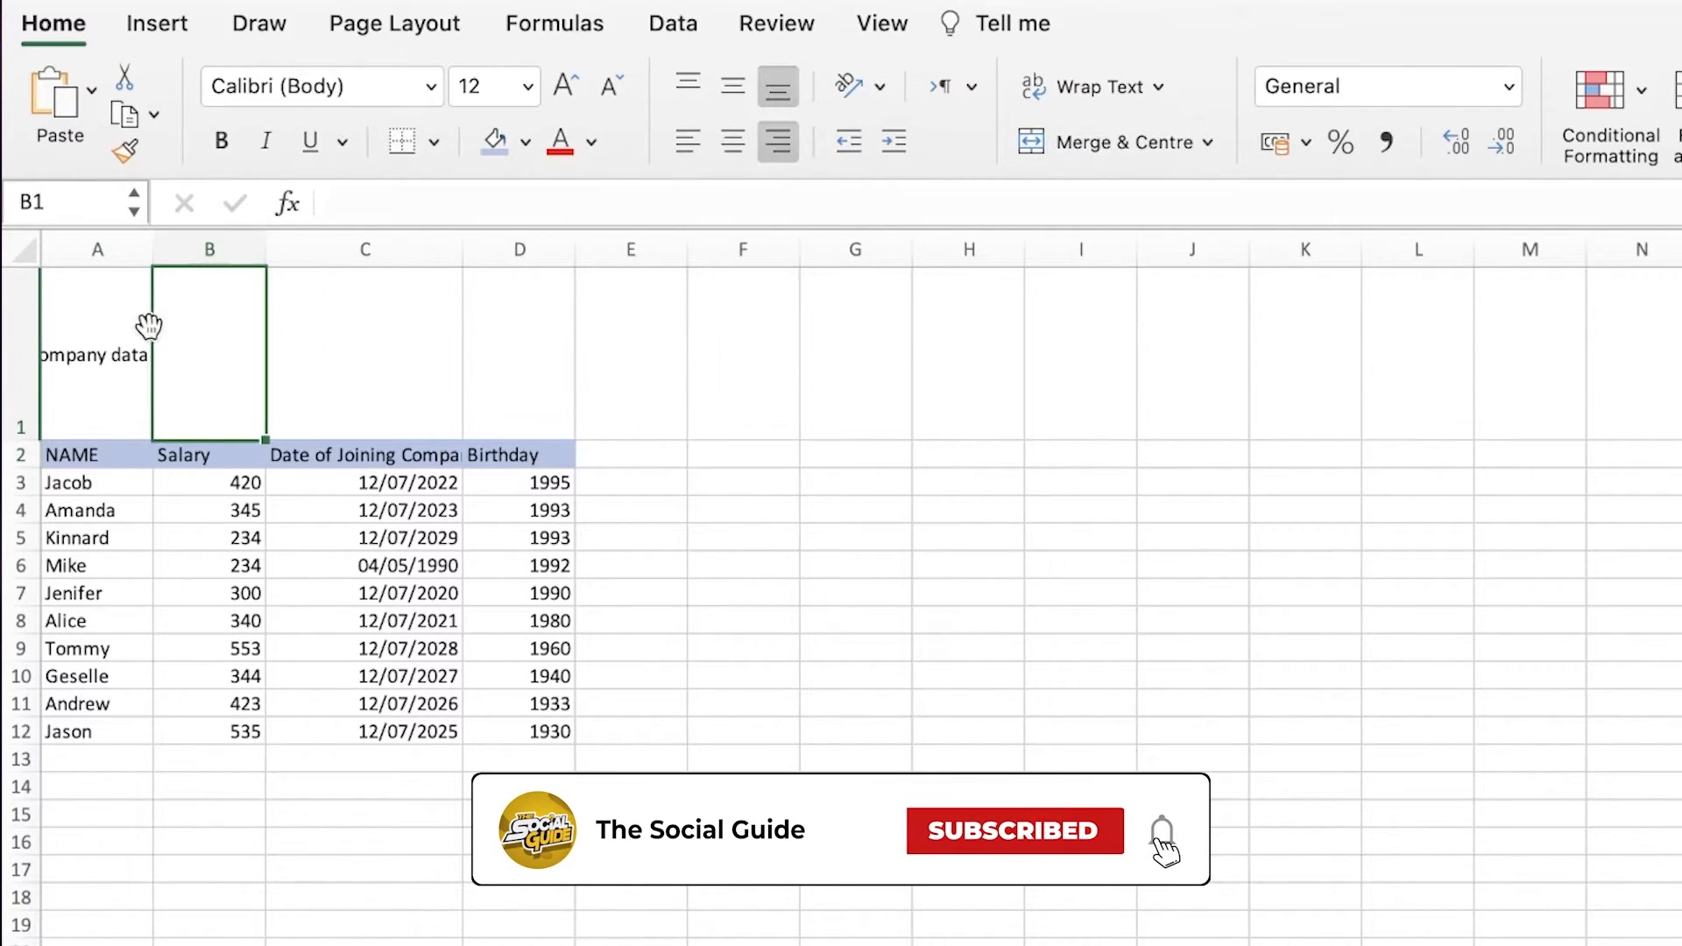
{"action": "left_click_drag", "start_coordinate": [153, 252], "coordinate": [344, 254]}
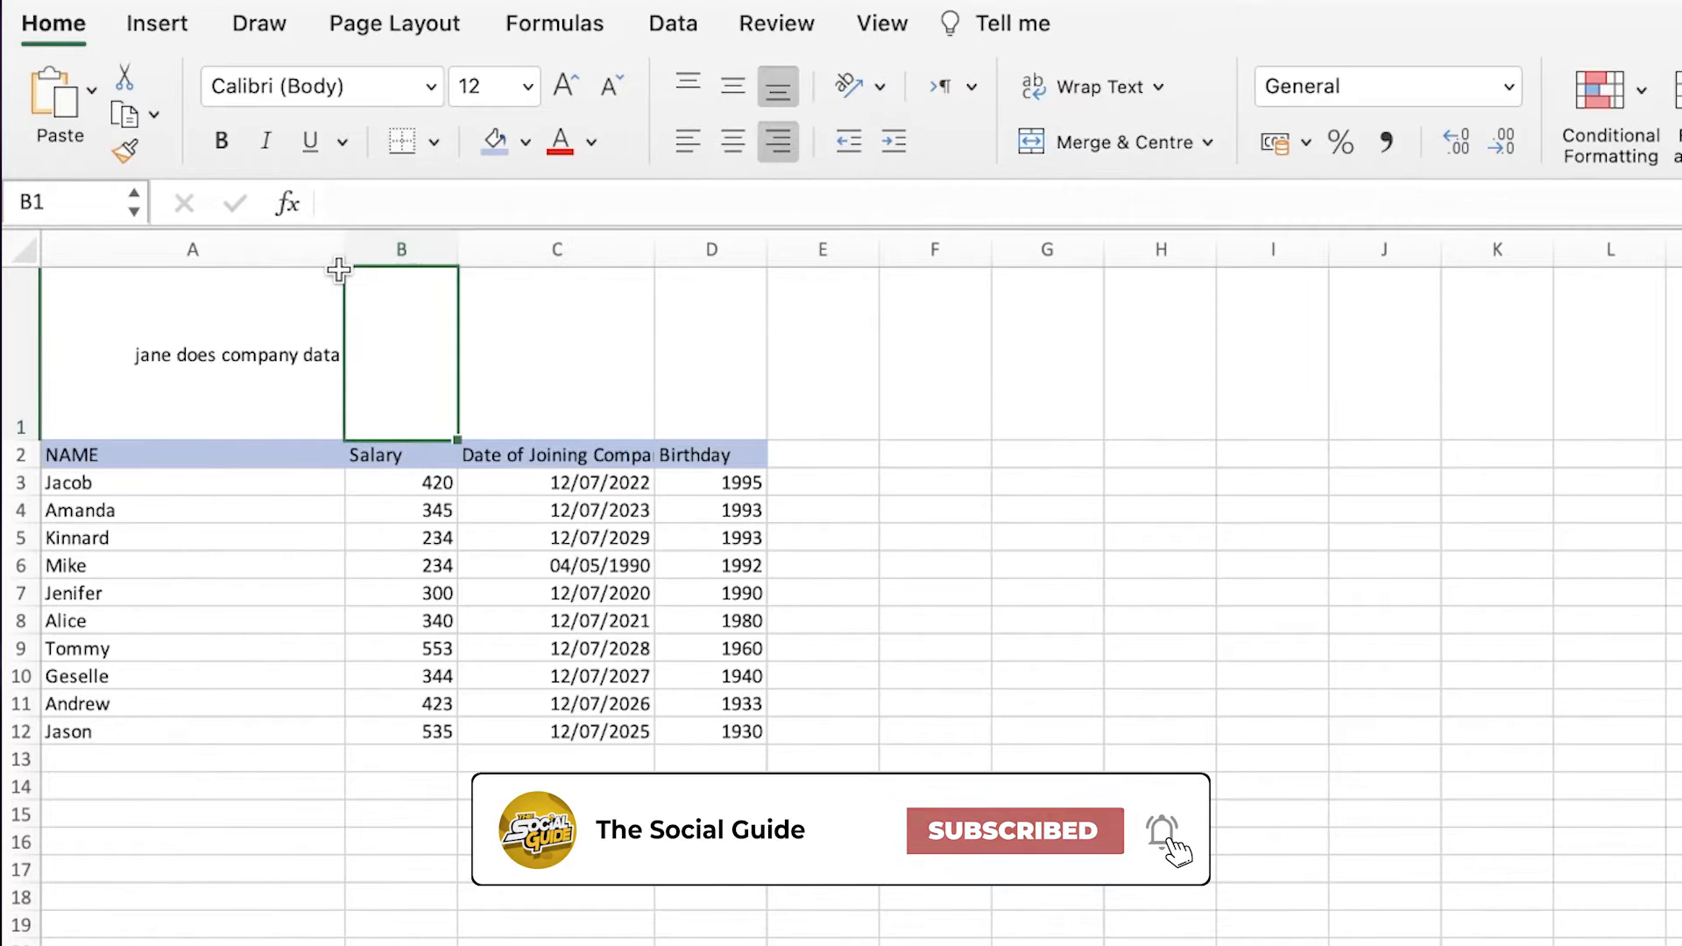
Step: Merge and centre the title across A1:C1, and narrow column A to slightly wider than the Salary column
{"action": "left_click", "coordinate": [262, 339]}
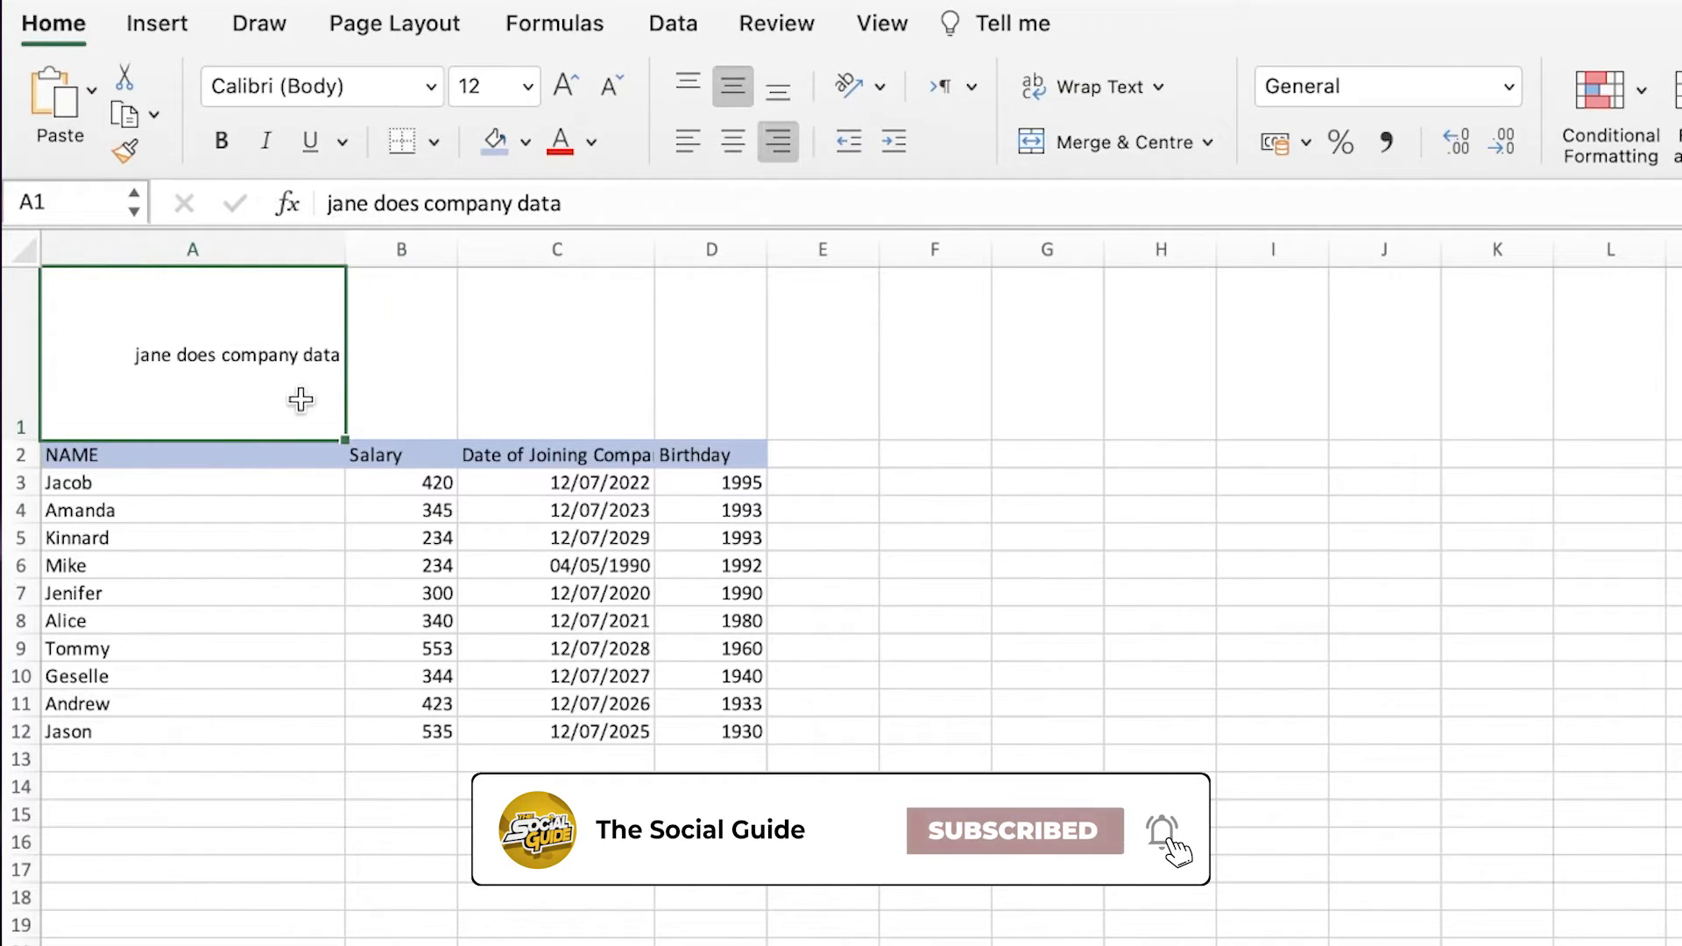
{"action": "left_click_drag", "start_coordinate": [292, 319], "coordinate": [505, 336]}
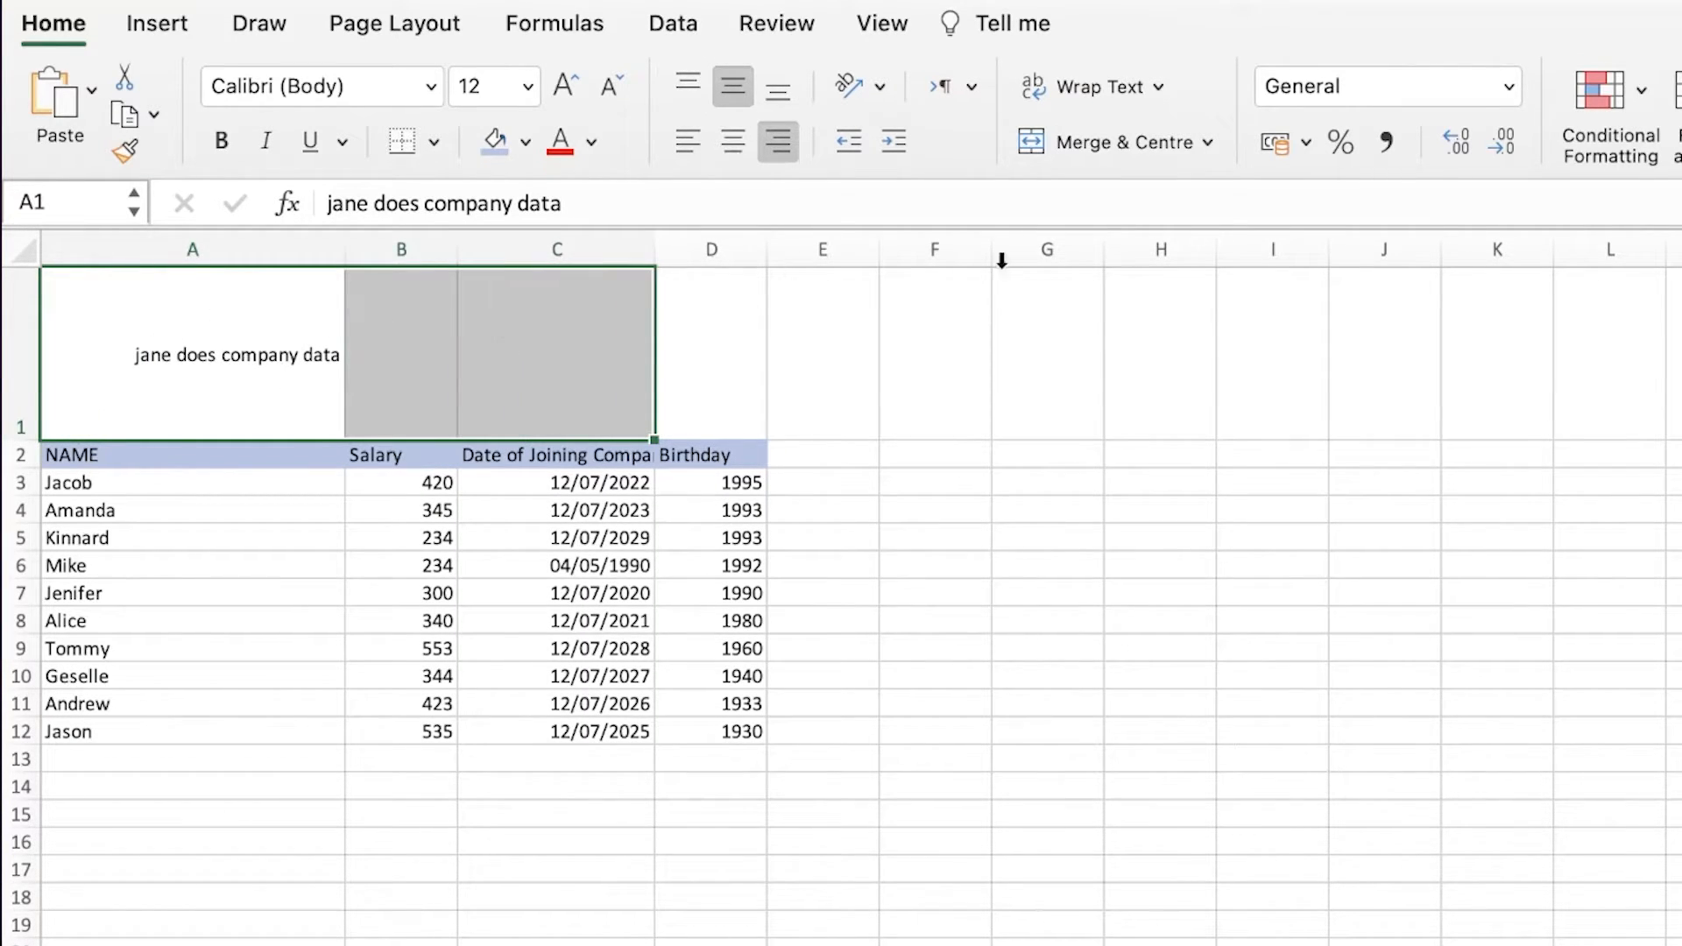
{"action": "left_click", "coordinate": [1085, 140]}
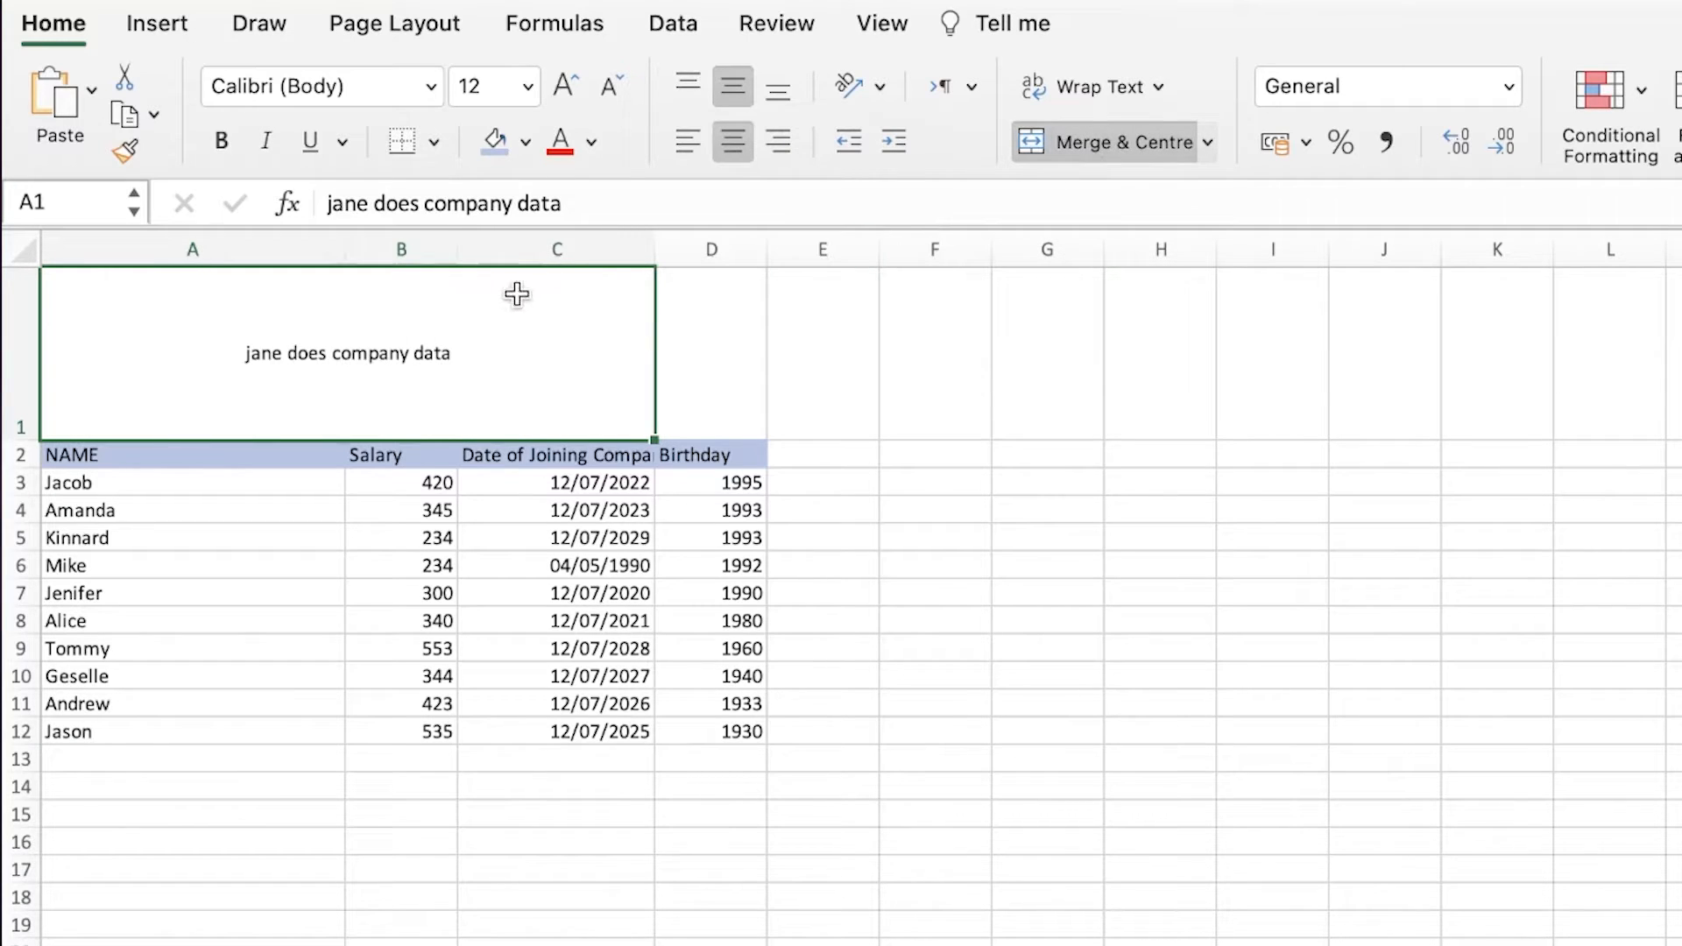
{"action": "left_click", "coordinate": [333, 488]}
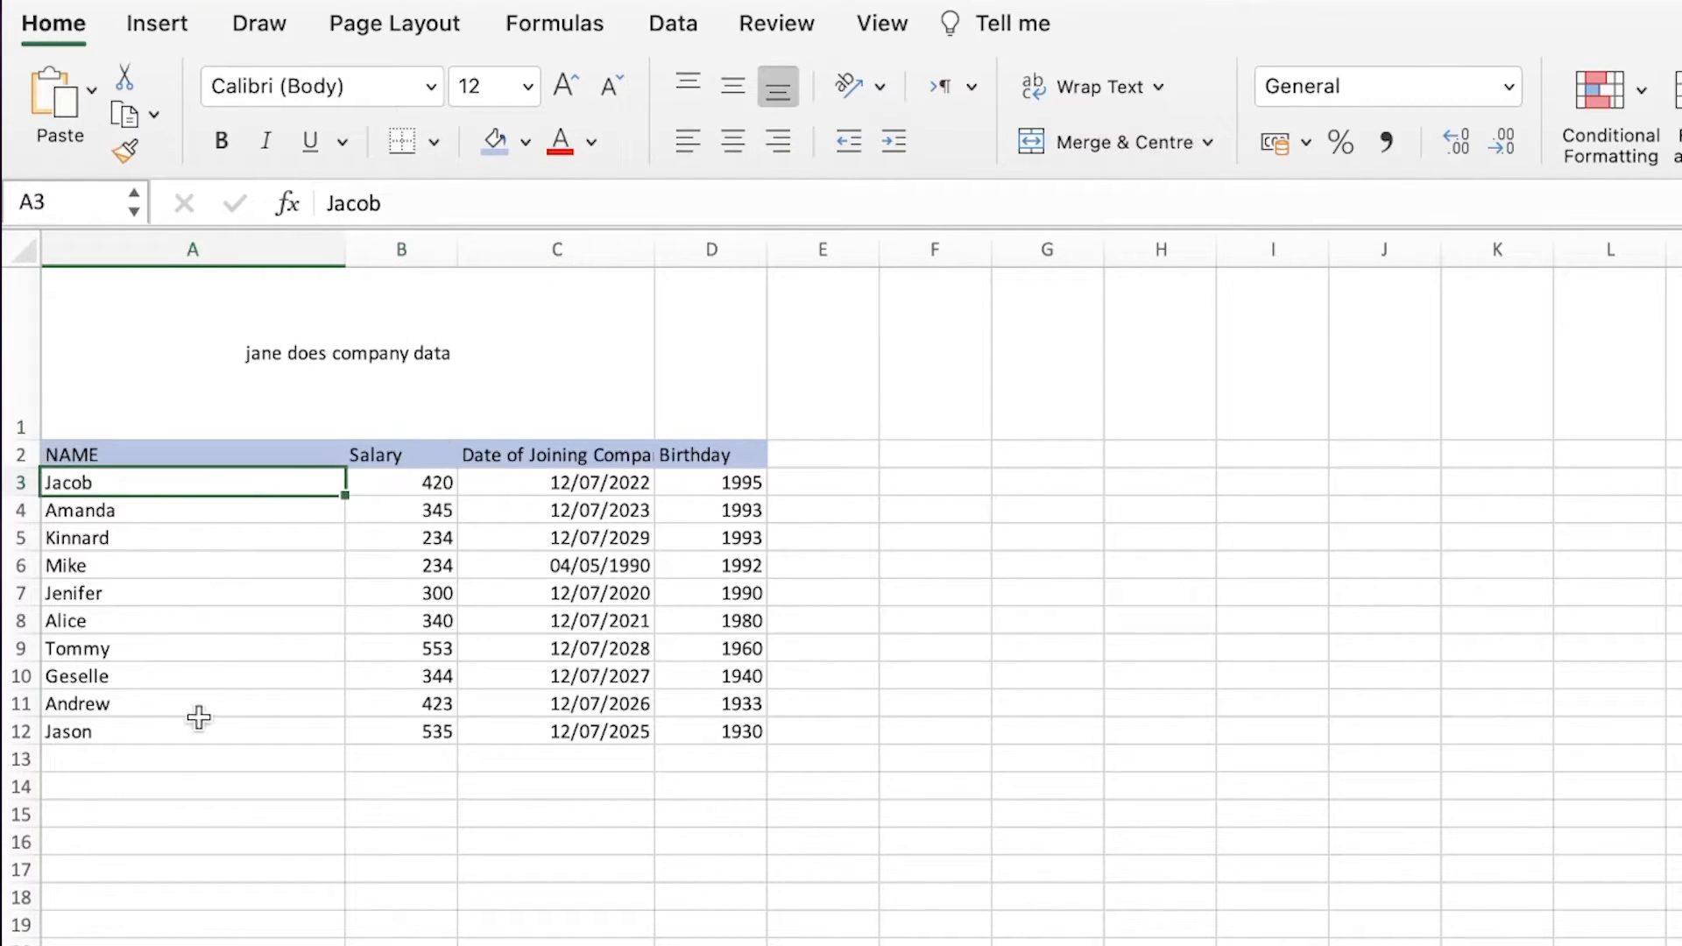
{"action": "left_click_drag", "start_coordinate": [345, 241], "coordinate": [177, 219]}
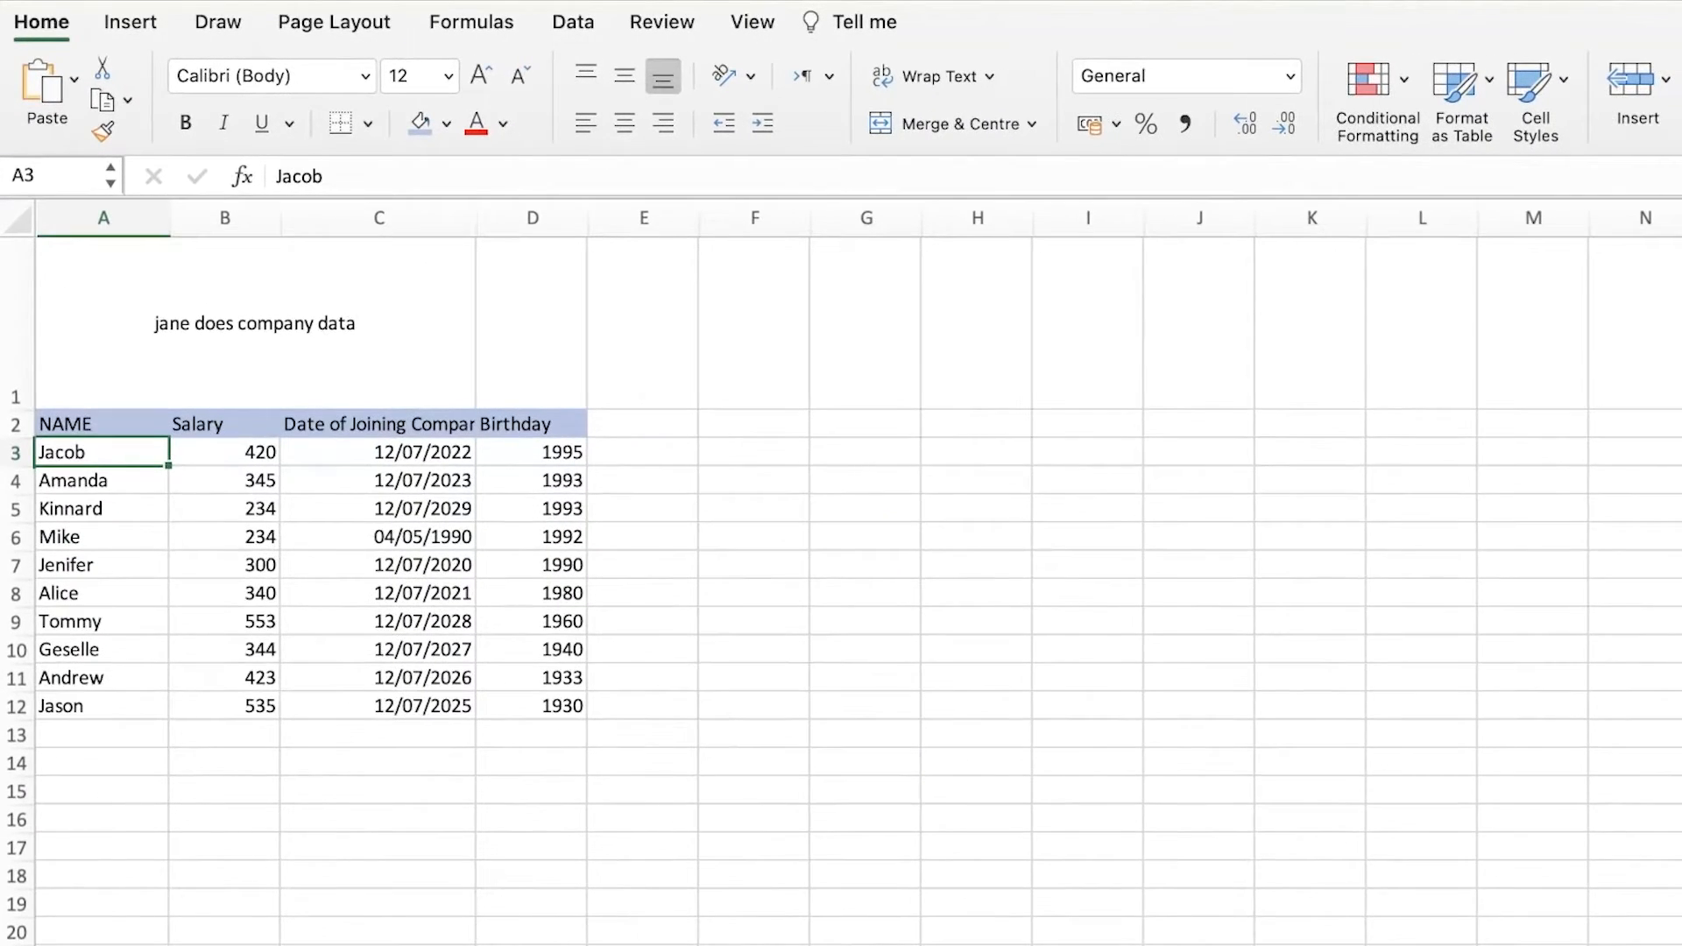
Step: Merge and centre the title across A1:D1 so that it also covers the Birthday column
{"action": "left_click", "coordinate": [401, 322]}
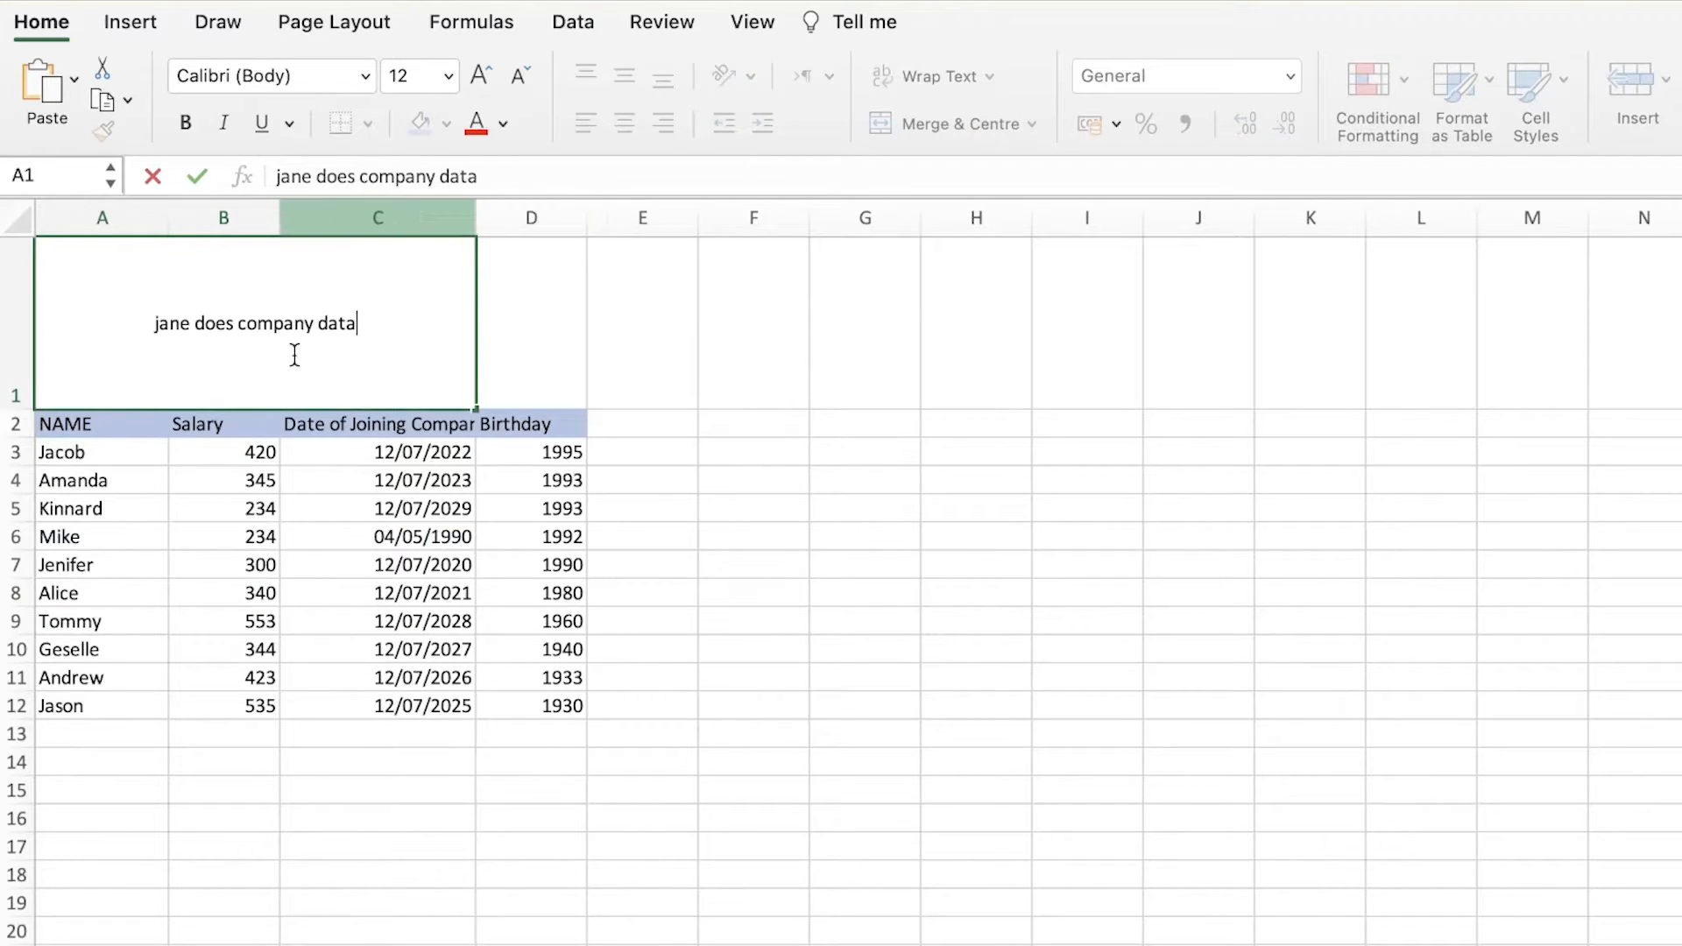
{"action": "left_click", "coordinate": [526, 306]}
{"action": "left_click", "coordinate": [424, 267]}
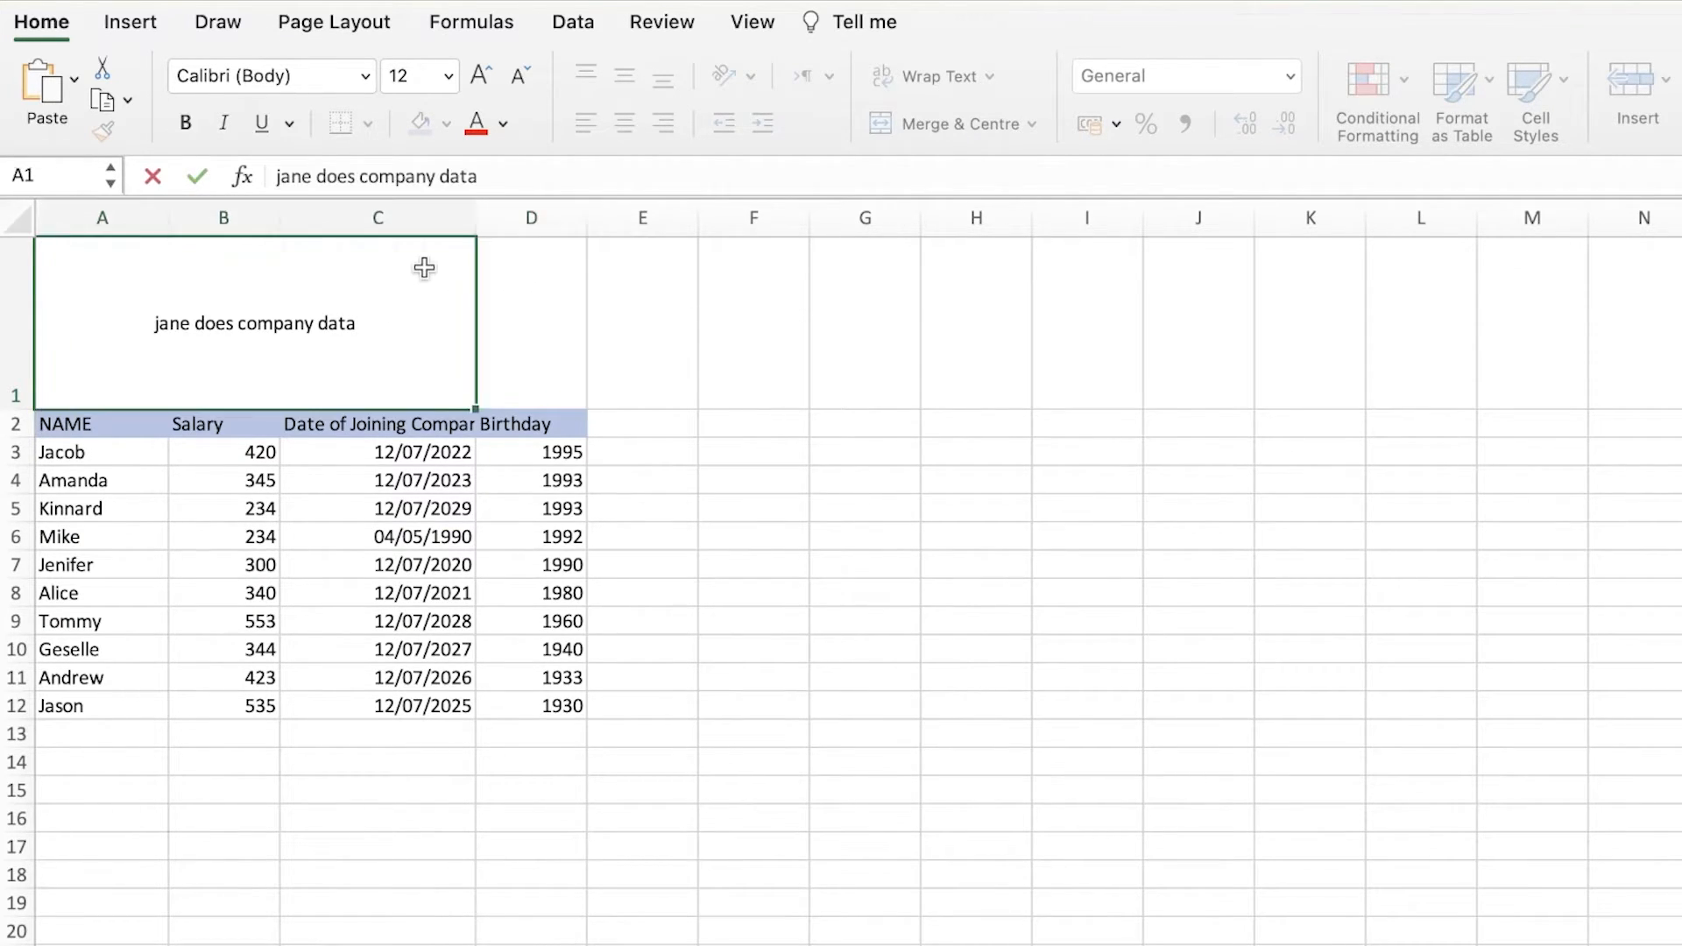
{"action": "left_click_drag", "start_coordinate": [534, 294], "coordinate": [408, 288]}
{"action": "left_click", "coordinate": [903, 132]}
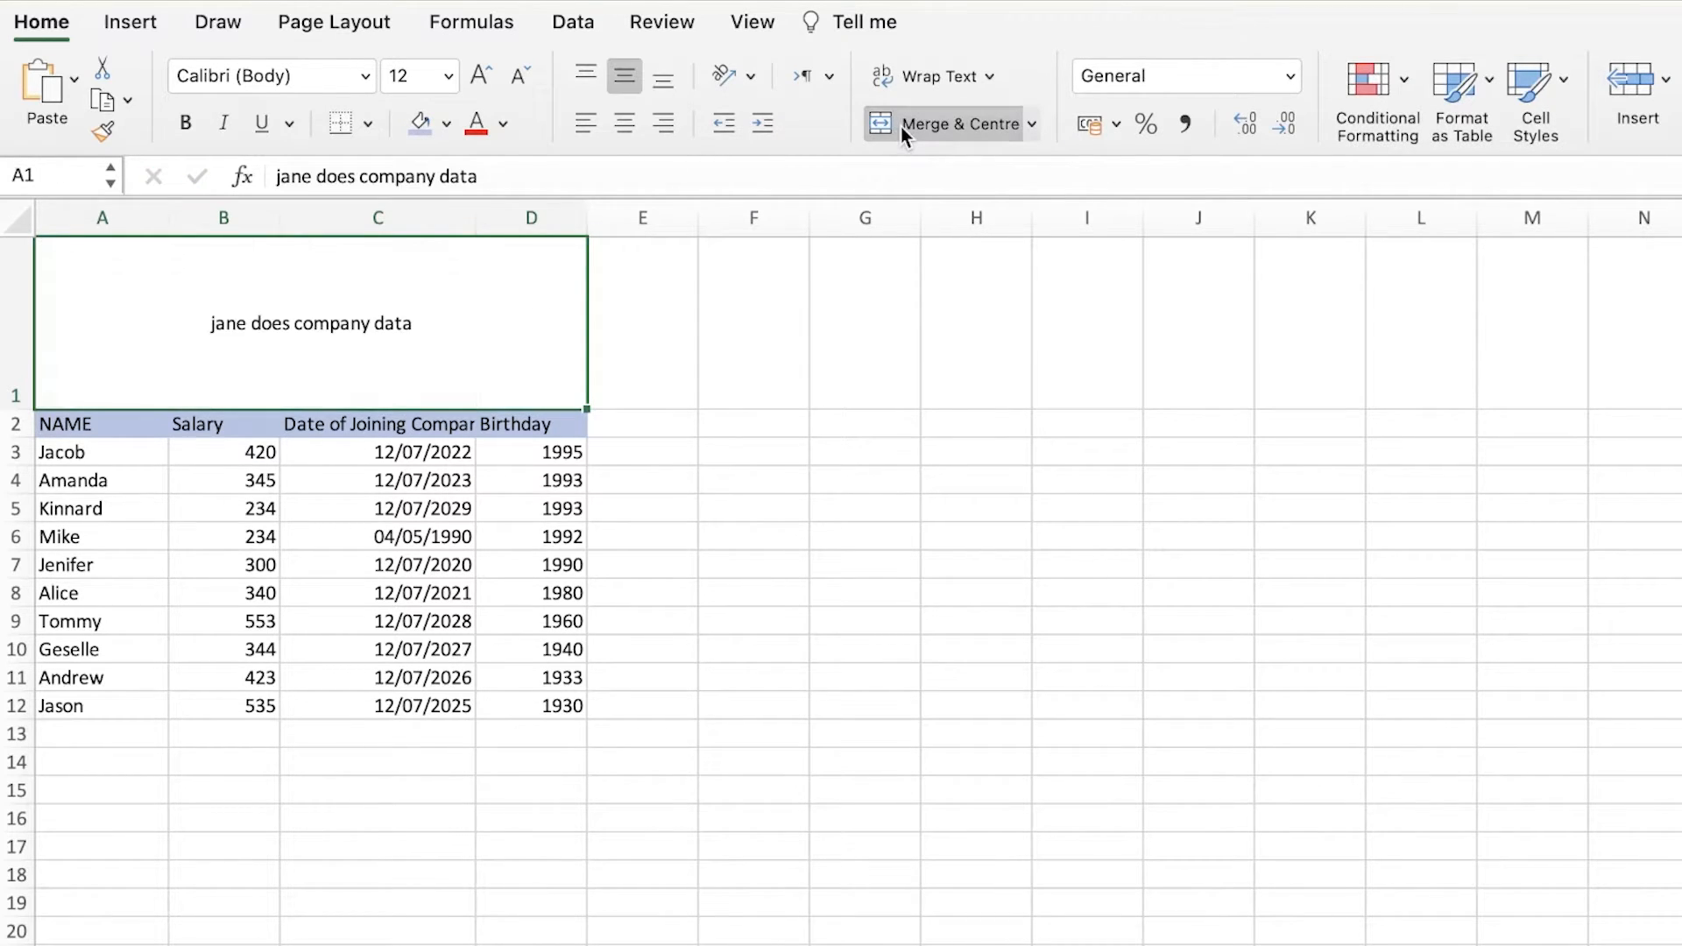
Step: Switch the merged title's vertical alignment to bottom and back to middle
{"action": "left_click", "coordinate": [1179, 670]}
{"action": "left_click", "coordinate": [277, 280]}
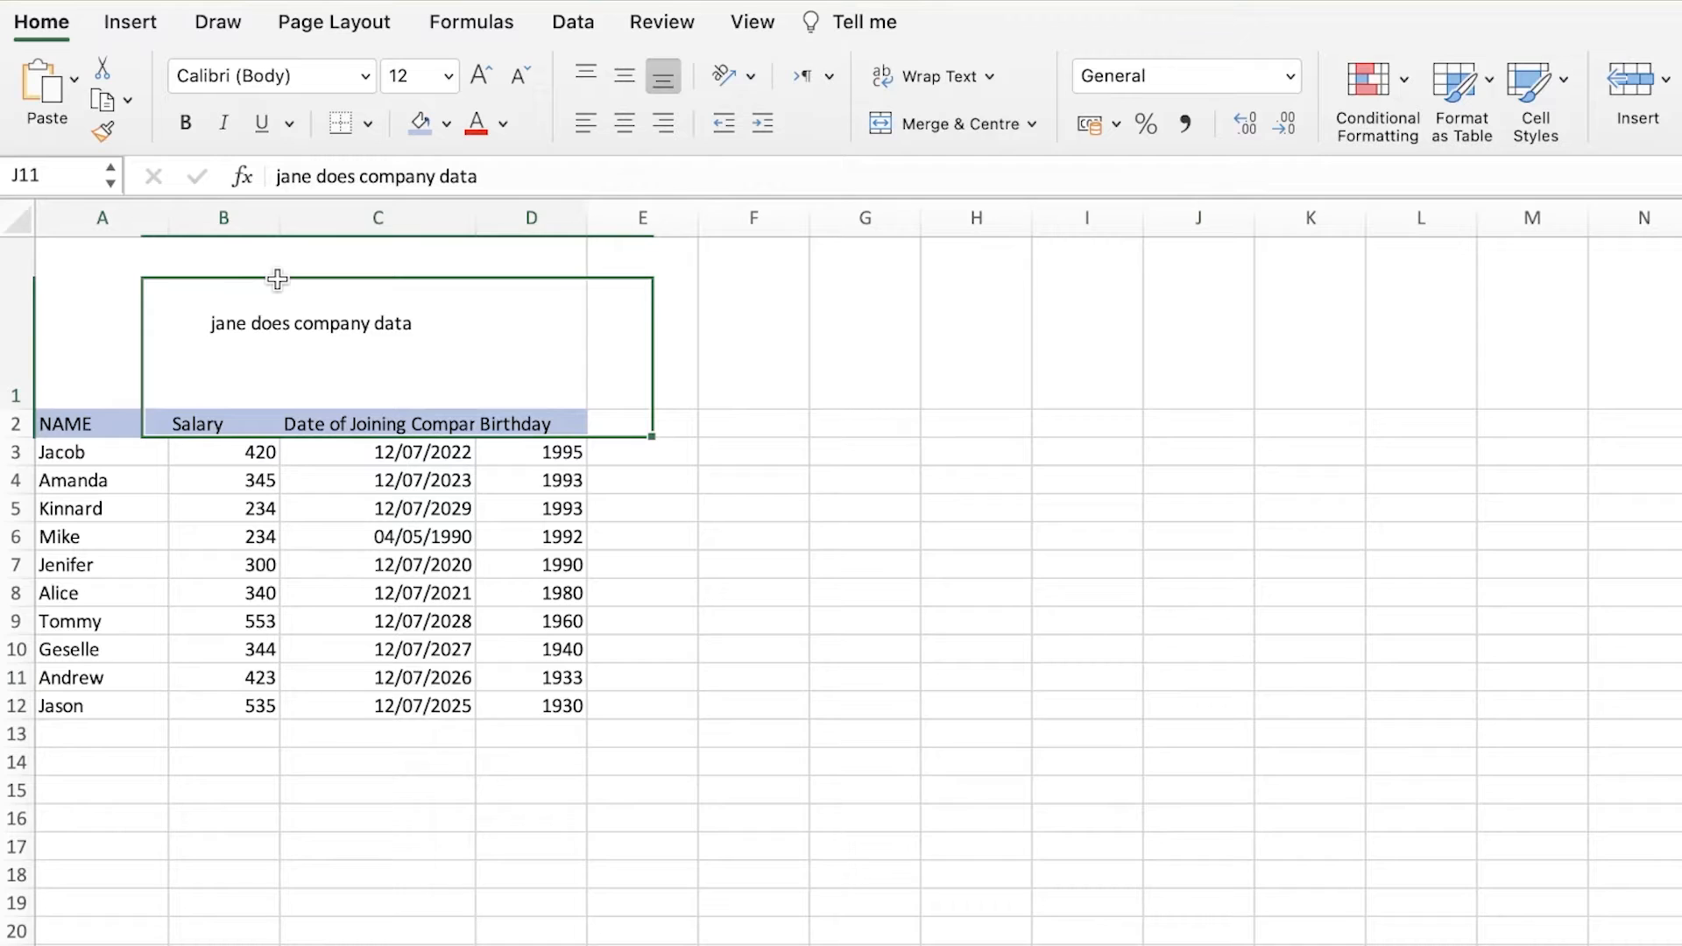
{"action": "left_click", "coordinate": [663, 77]}
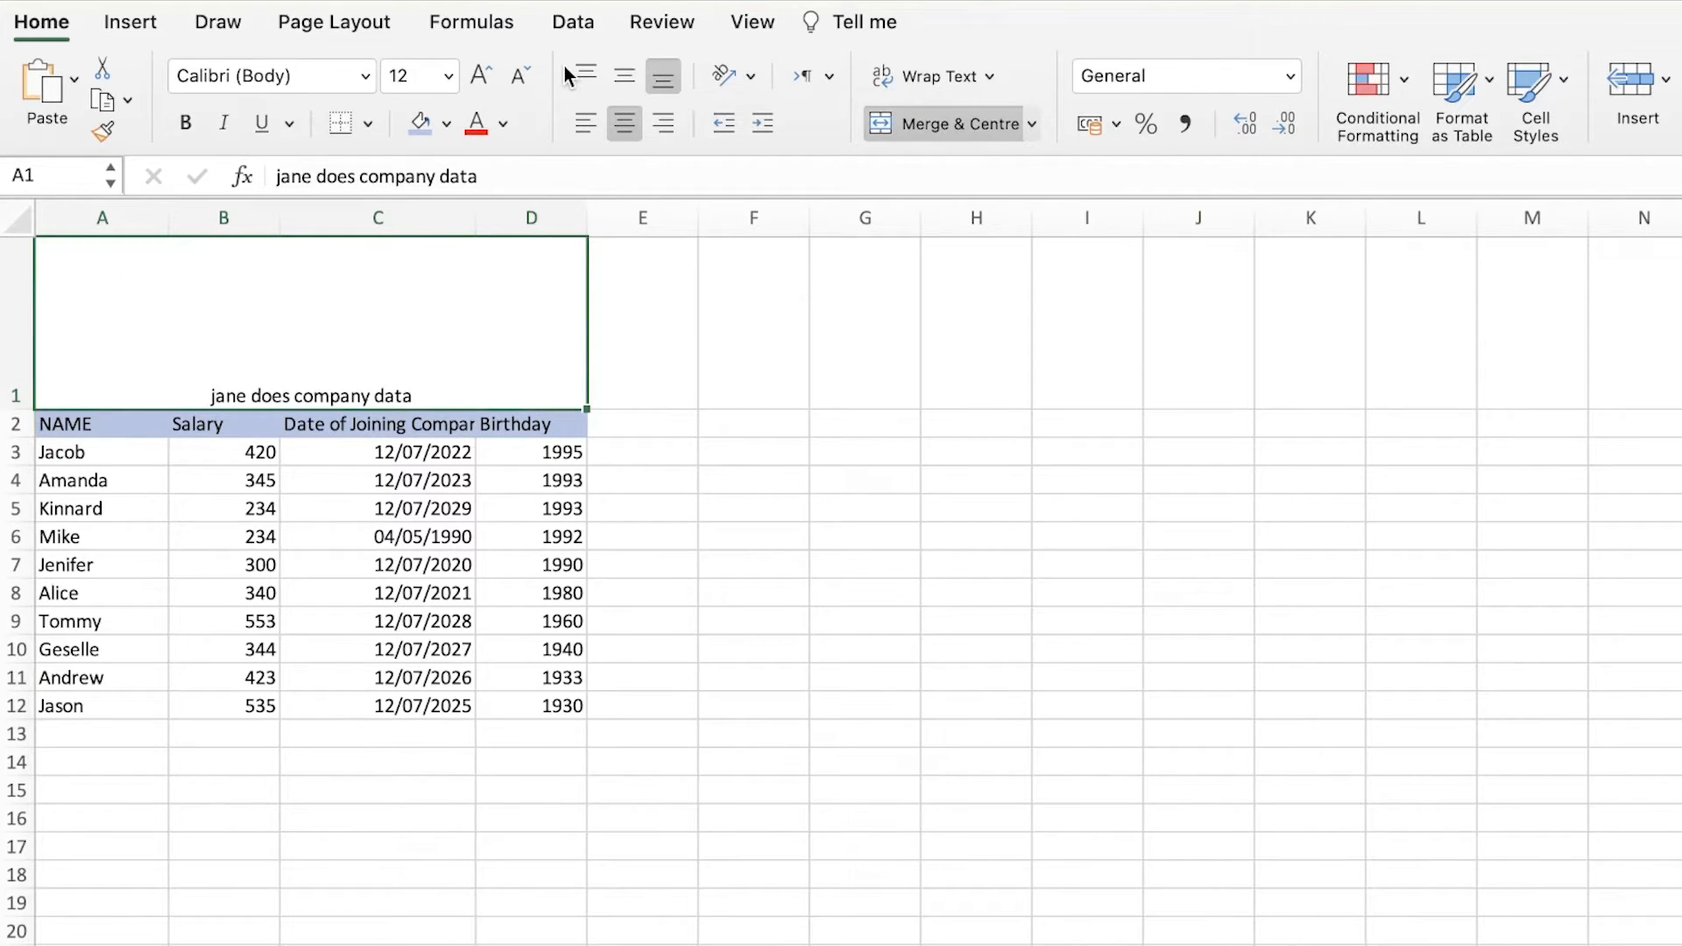
{"action": "left_click", "coordinate": [624, 77]}
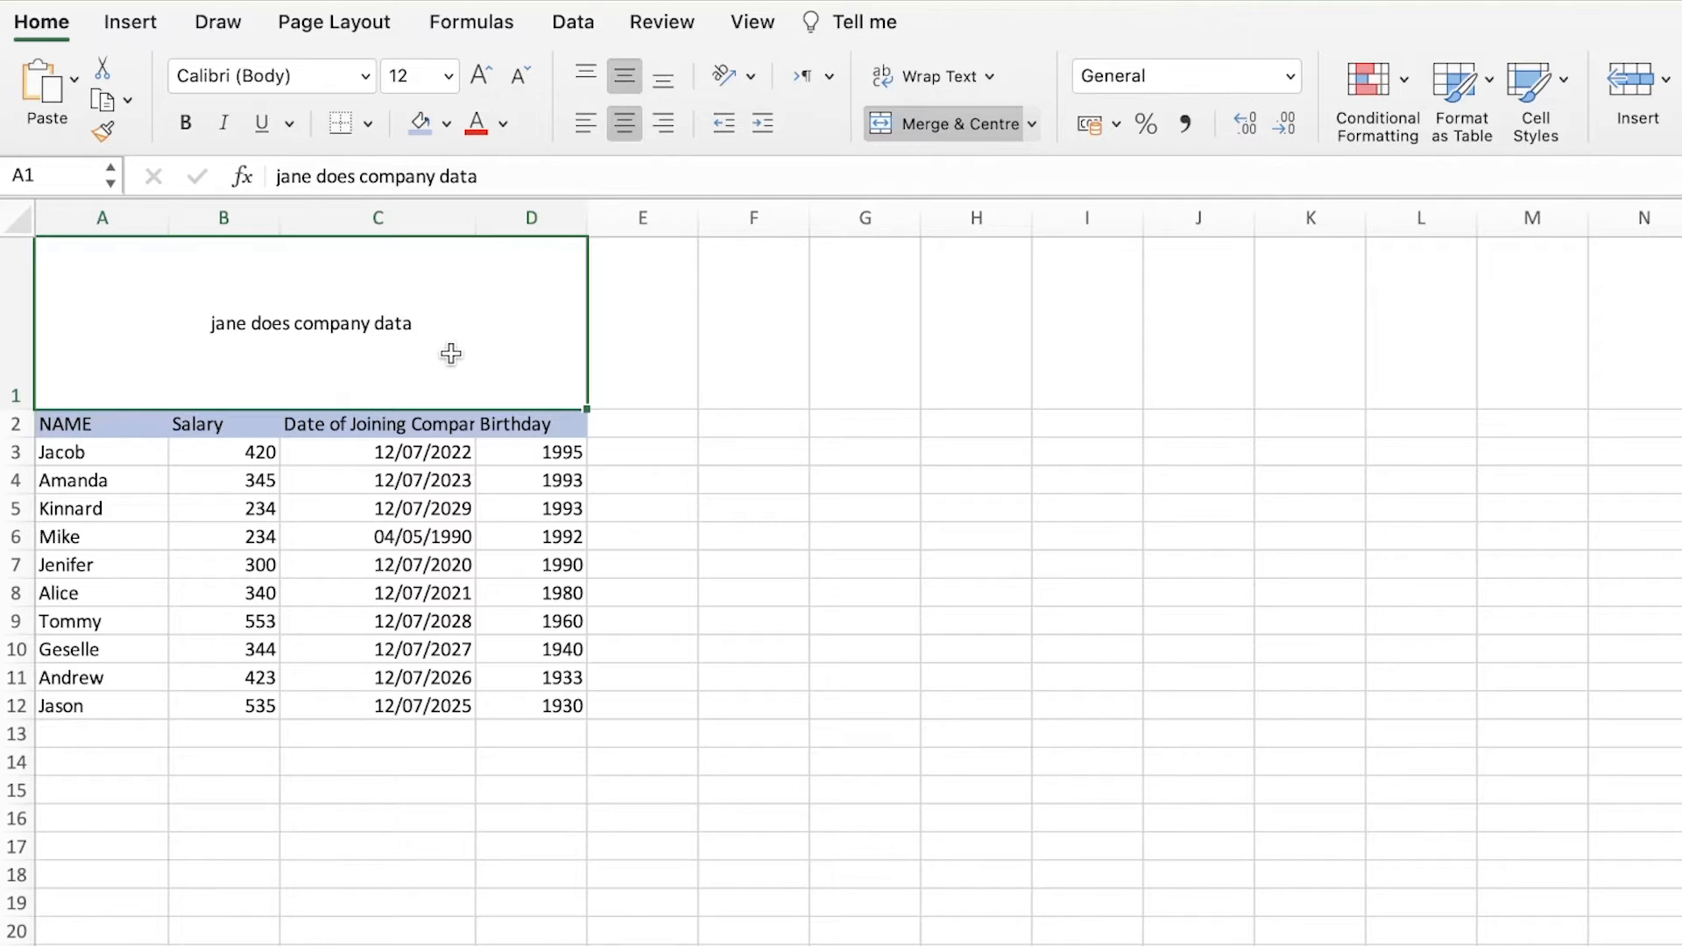
Step: Fill the merged title cell A1:D1 with a blue-grey colour
{"action": "left_click", "coordinate": [424, 122]}
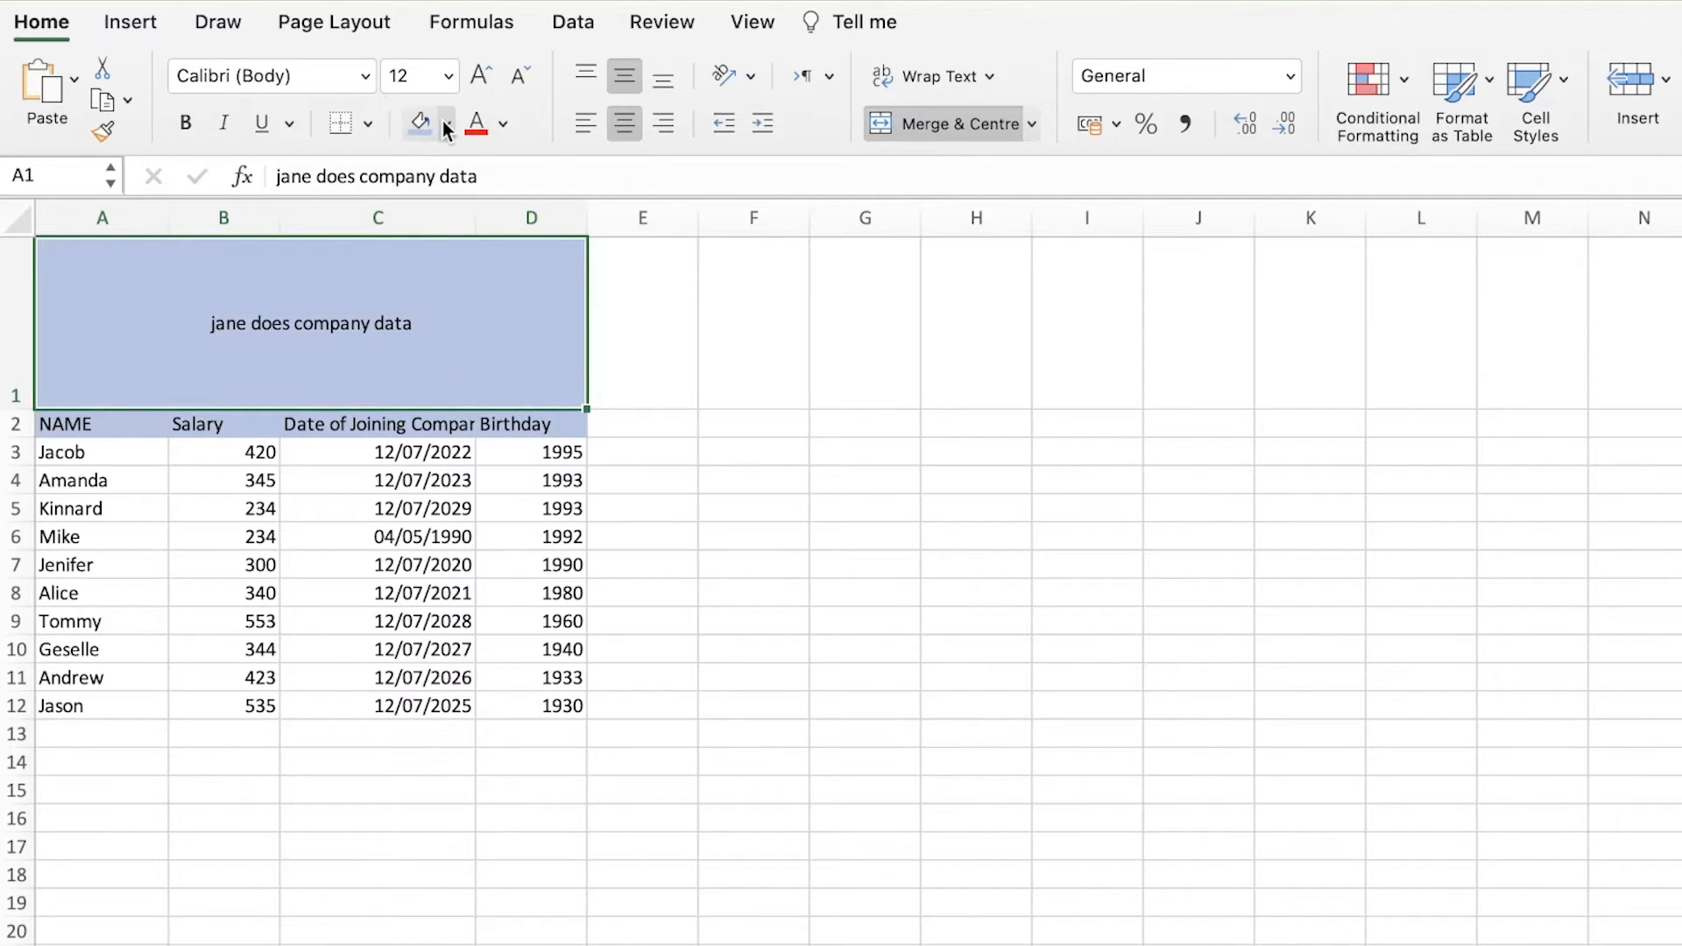
{"action": "left_click", "coordinate": [447, 124]}
{"action": "left_click", "coordinate": [510, 317]}
{"action": "left_click_drag", "start_coordinate": [758, 536], "coordinate": [779, 560]}
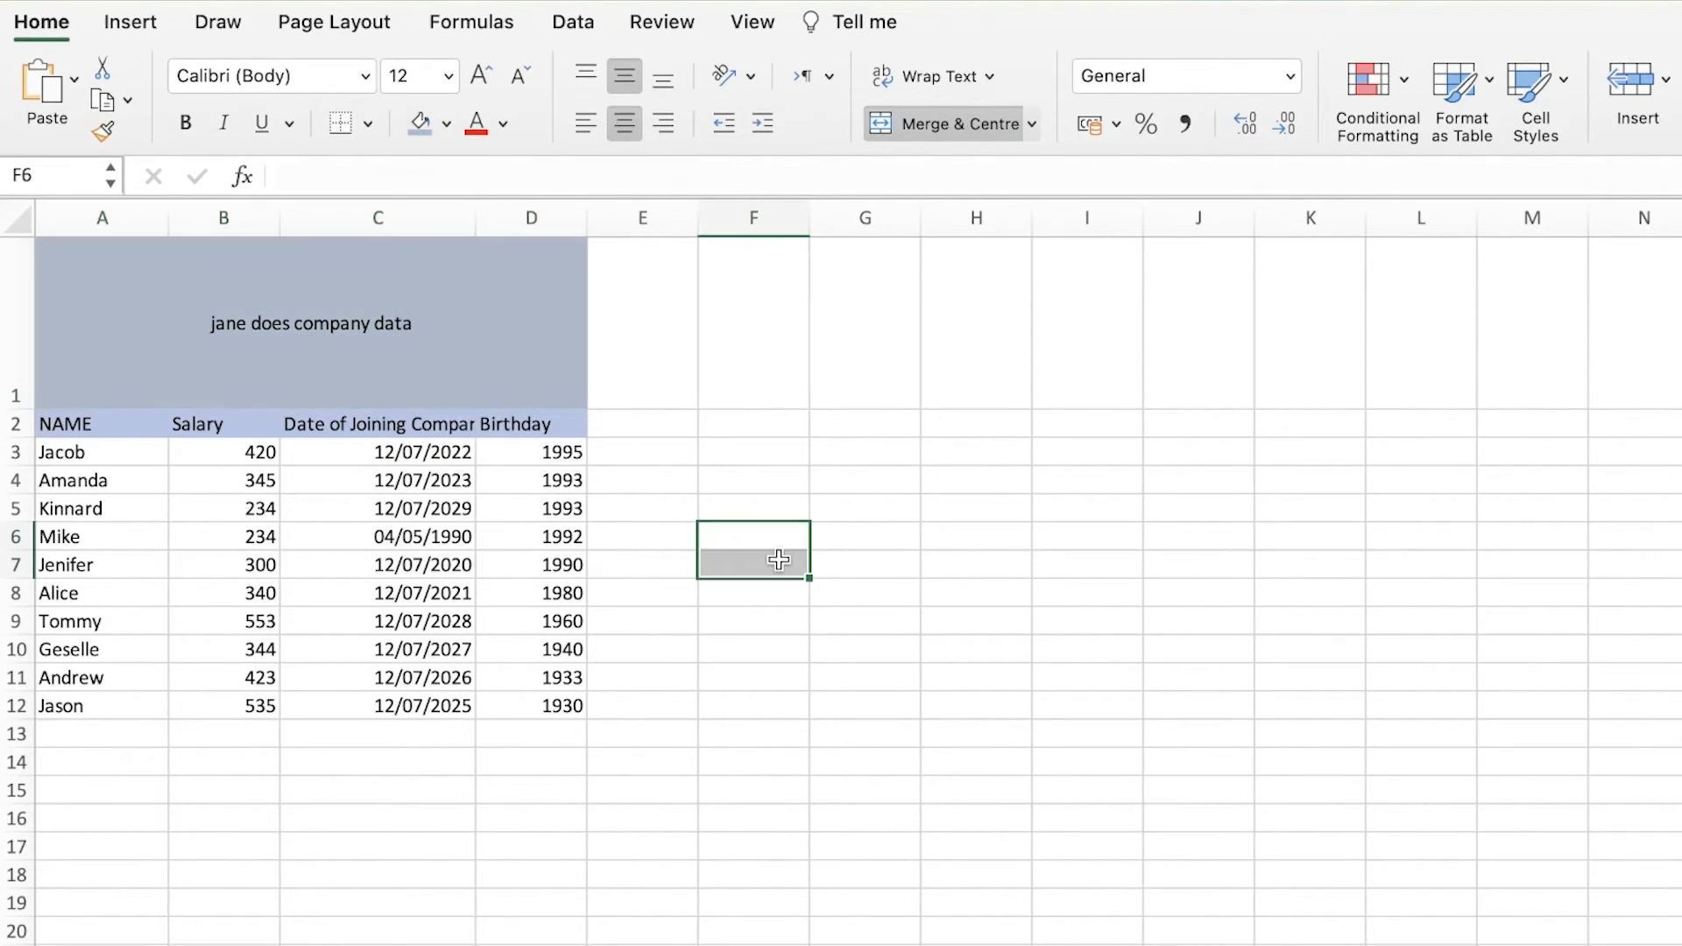
{"action": "left_click", "coordinate": [856, 477]}
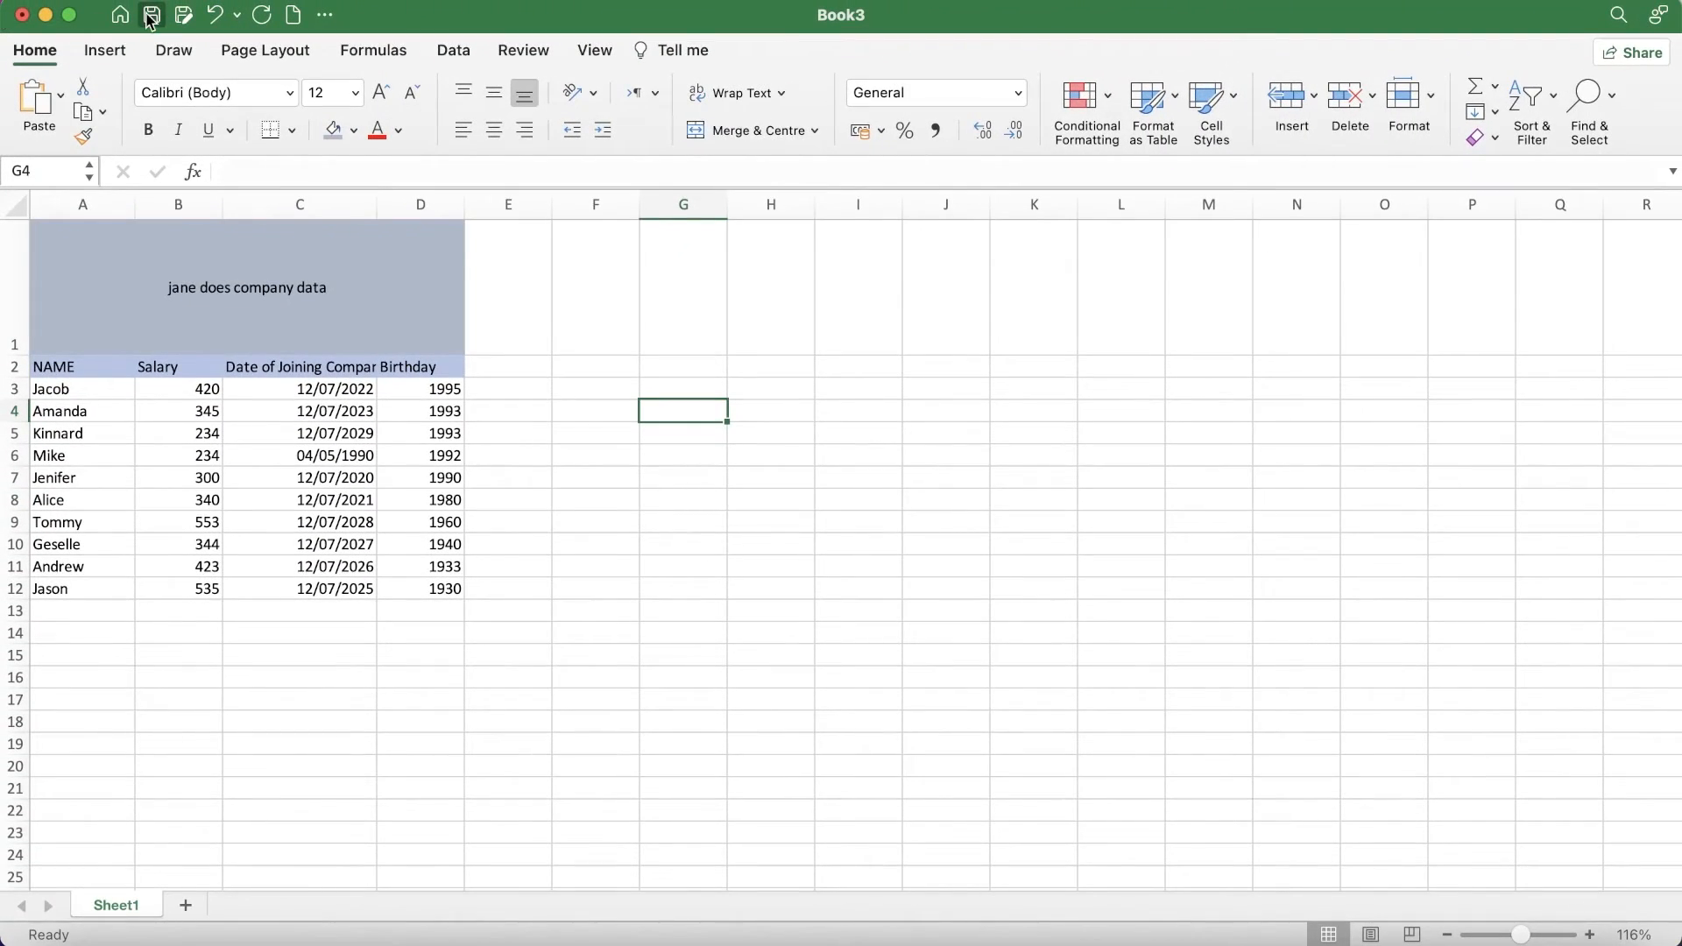
Step: Open the Channel Marketing Budget template and examine its expense sections and totals from the first row to the total marketing budget
{"action": "left_click", "coordinate": [120, 14]}
{"action": "scroll", "coordinate": [1354, 515], "scroll_direction": "down", "scroll_amount": 2}
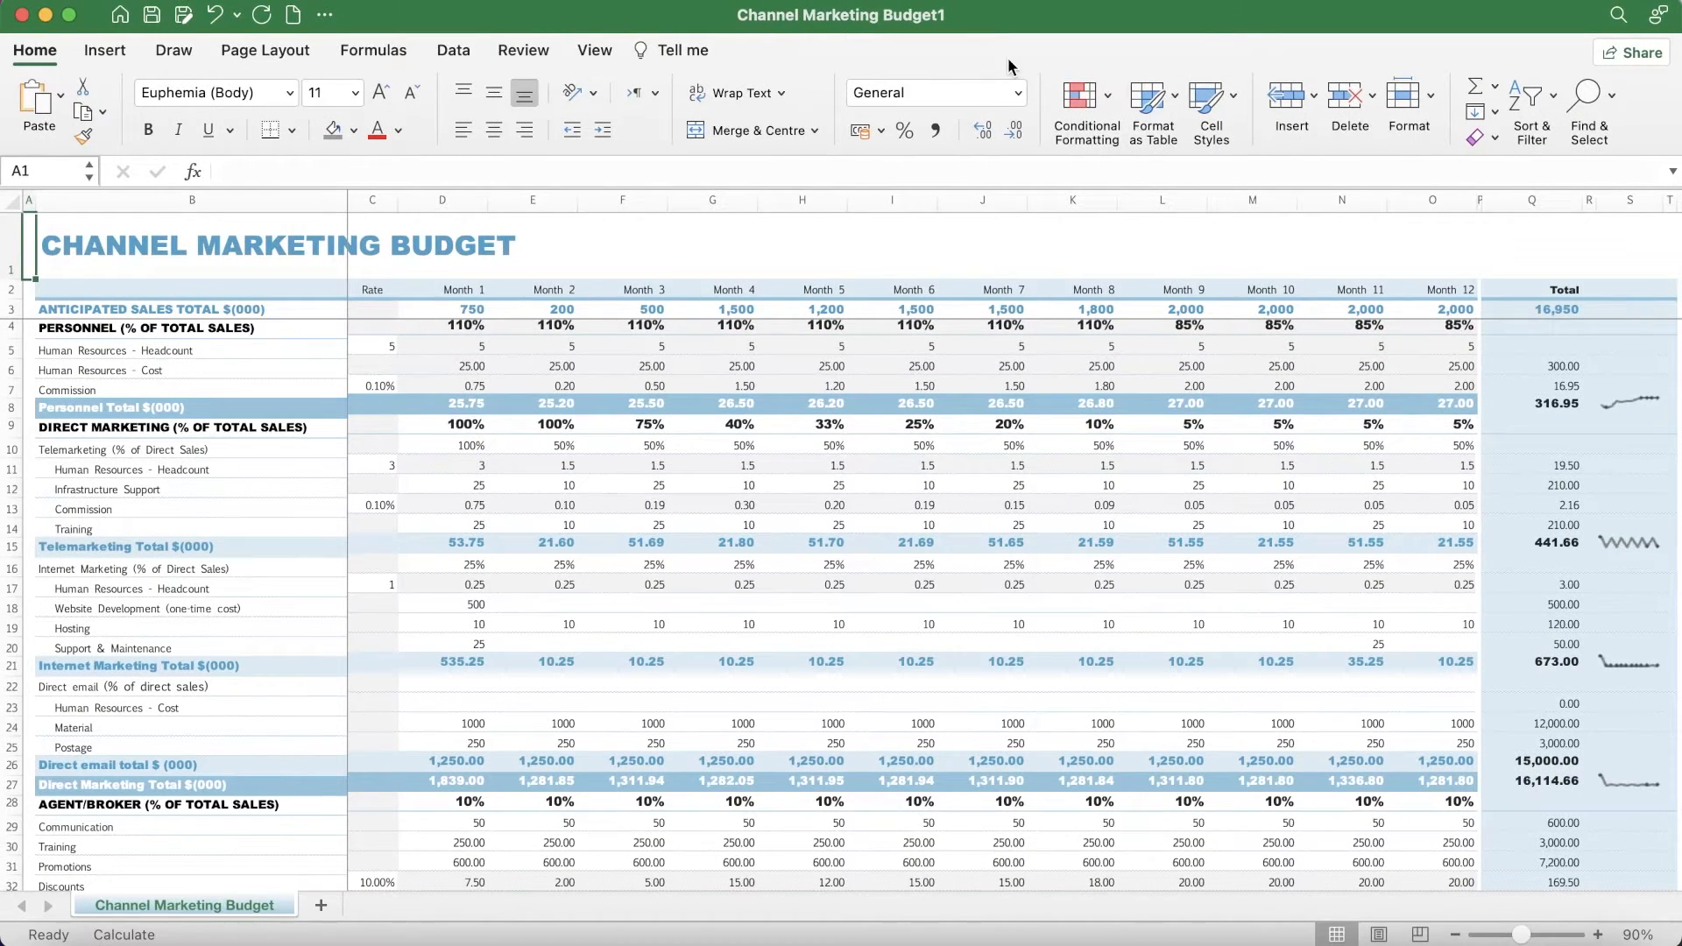
{"action": "scroll", "coordinate": [735, 377], "scroll_direction": "down", "scroll_amount": 6}
{"action": "scroll", "coordinate": [738, 377], "scroll_direction": "down", "scroll_amount": 8}
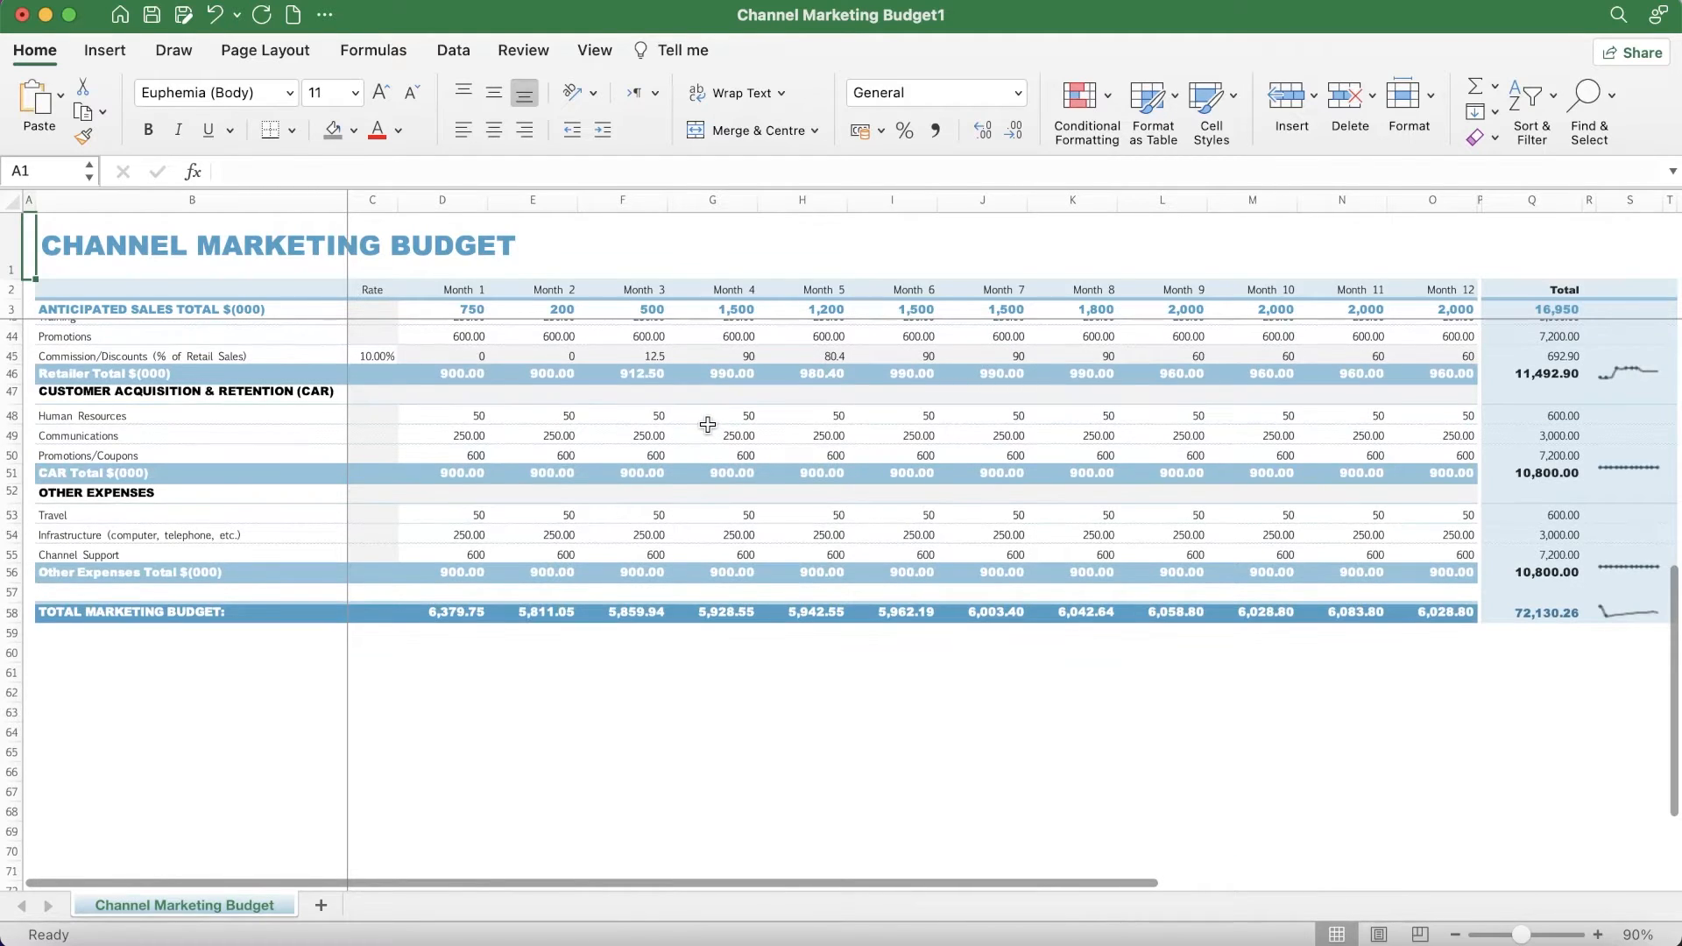
{"action": "scroll", "coordinate": [723, 563], "scroll_direction": "up", "scroll_amount": 2}
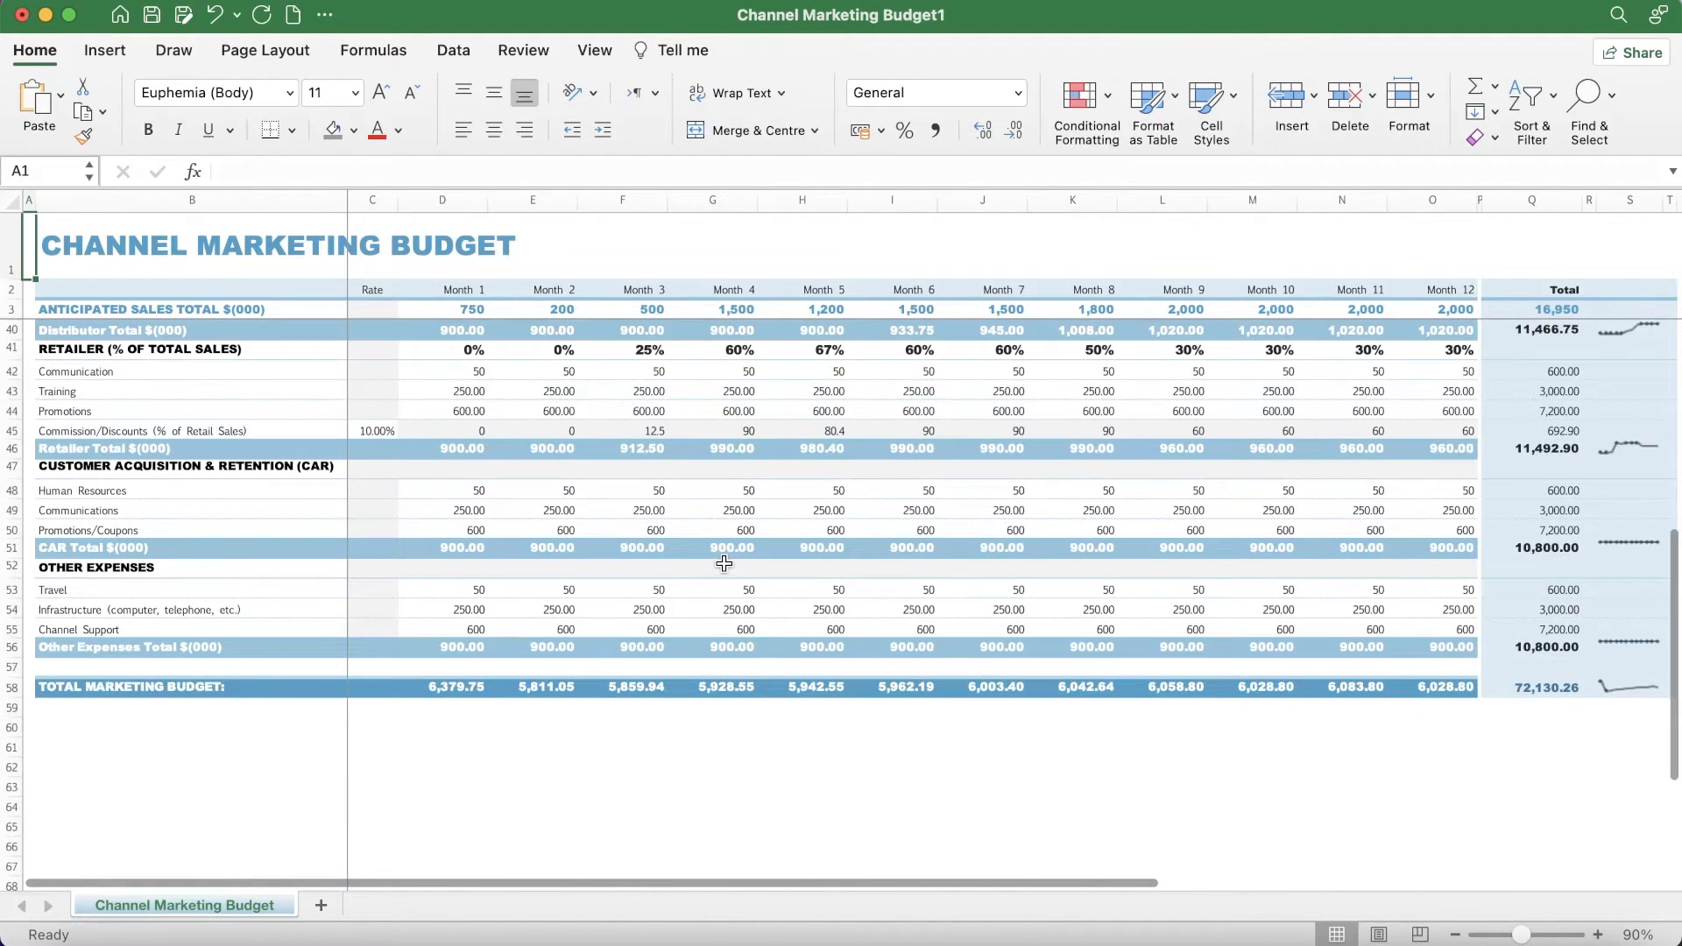
{"action": "scroll", "coordinate": [724, 564], "scroll_direction": "up", "scroll_amount": 10}
{"action": "scroll", "coordinate": [723, 412], "scroll_direction": "up", "scroll_amount": 2}
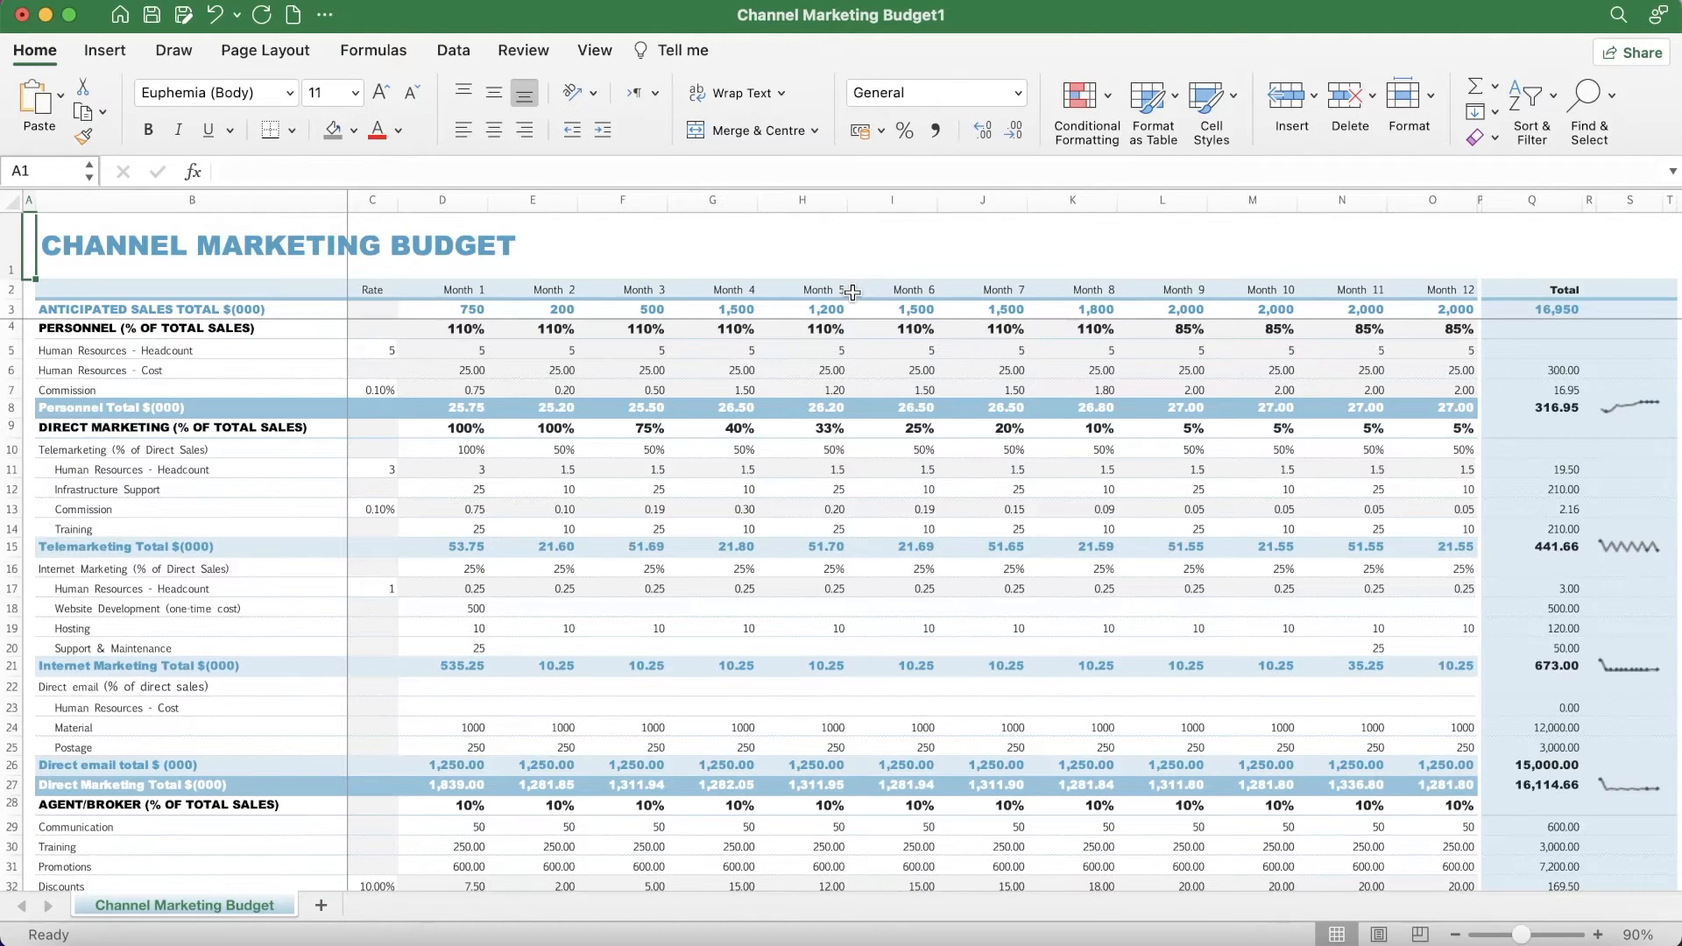
Step: Review the budget's monthly figures, section totals and trend sparklines down to the total marketing budget, and select the Month 9 heading with its sales total
{"action": "scroll", "coordinate": [648, 357], "scroll_direction": "down", "scroll_amount": 2}
{"action": "scroll", "coordinate": [642, 360], "scroll_direction": "up", "scroll_amount": 2}
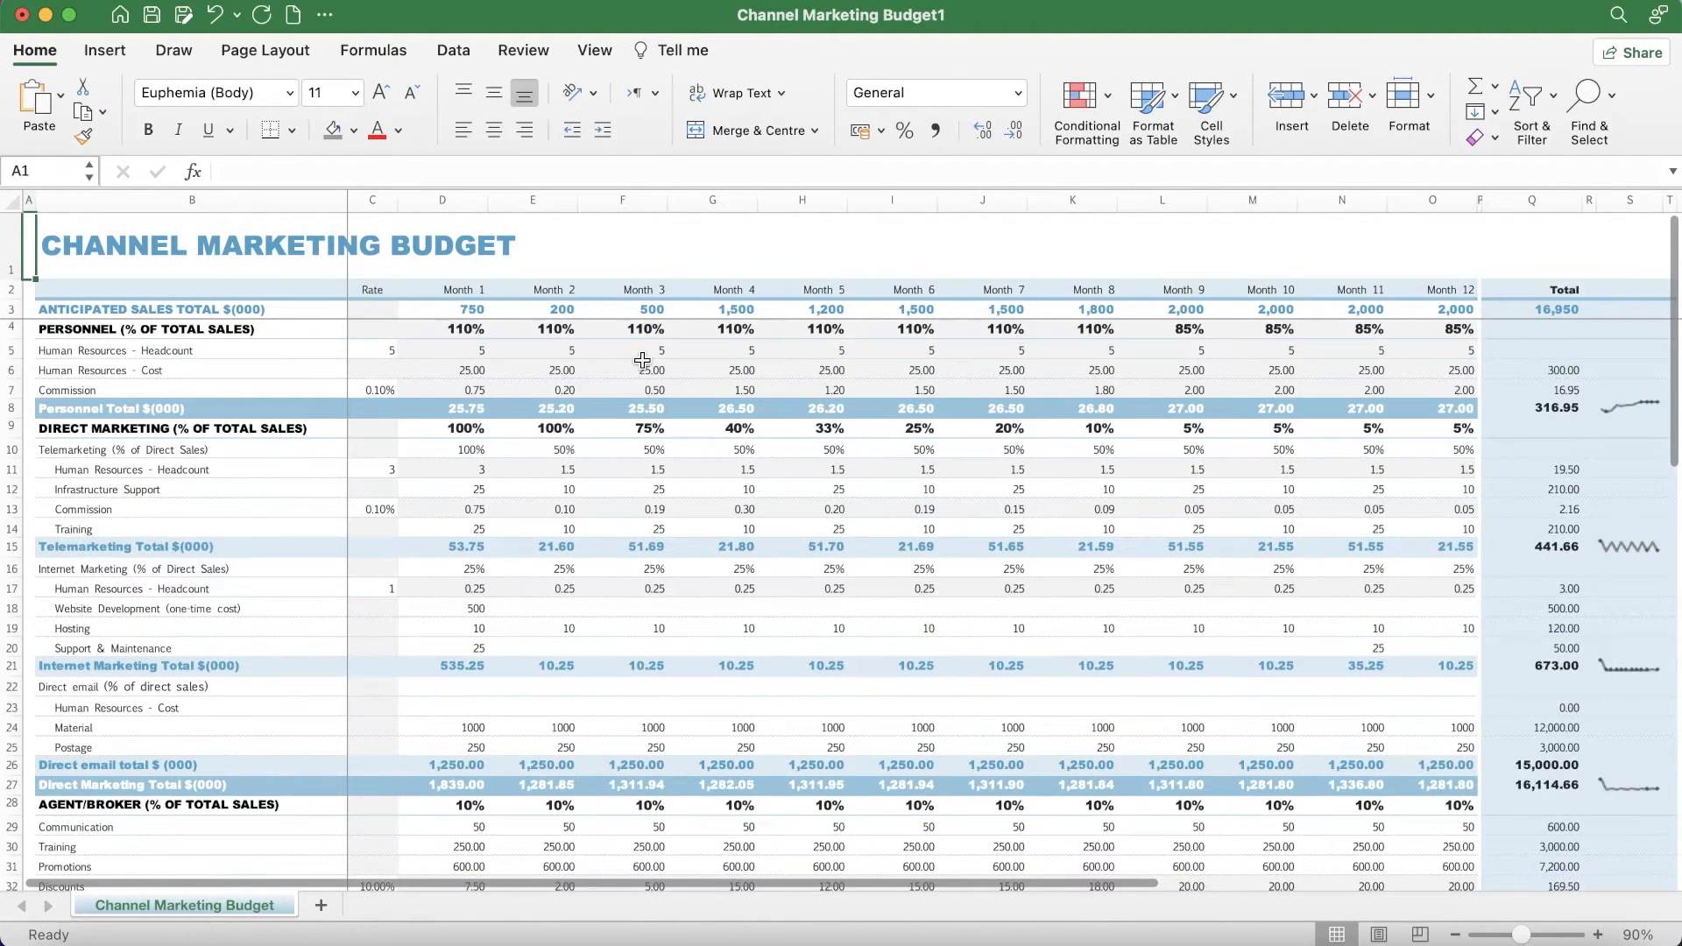
{"action": "scroll", "coordinate": [1596, 324], "scroll_direction": "down", "scroll_amount": 2}
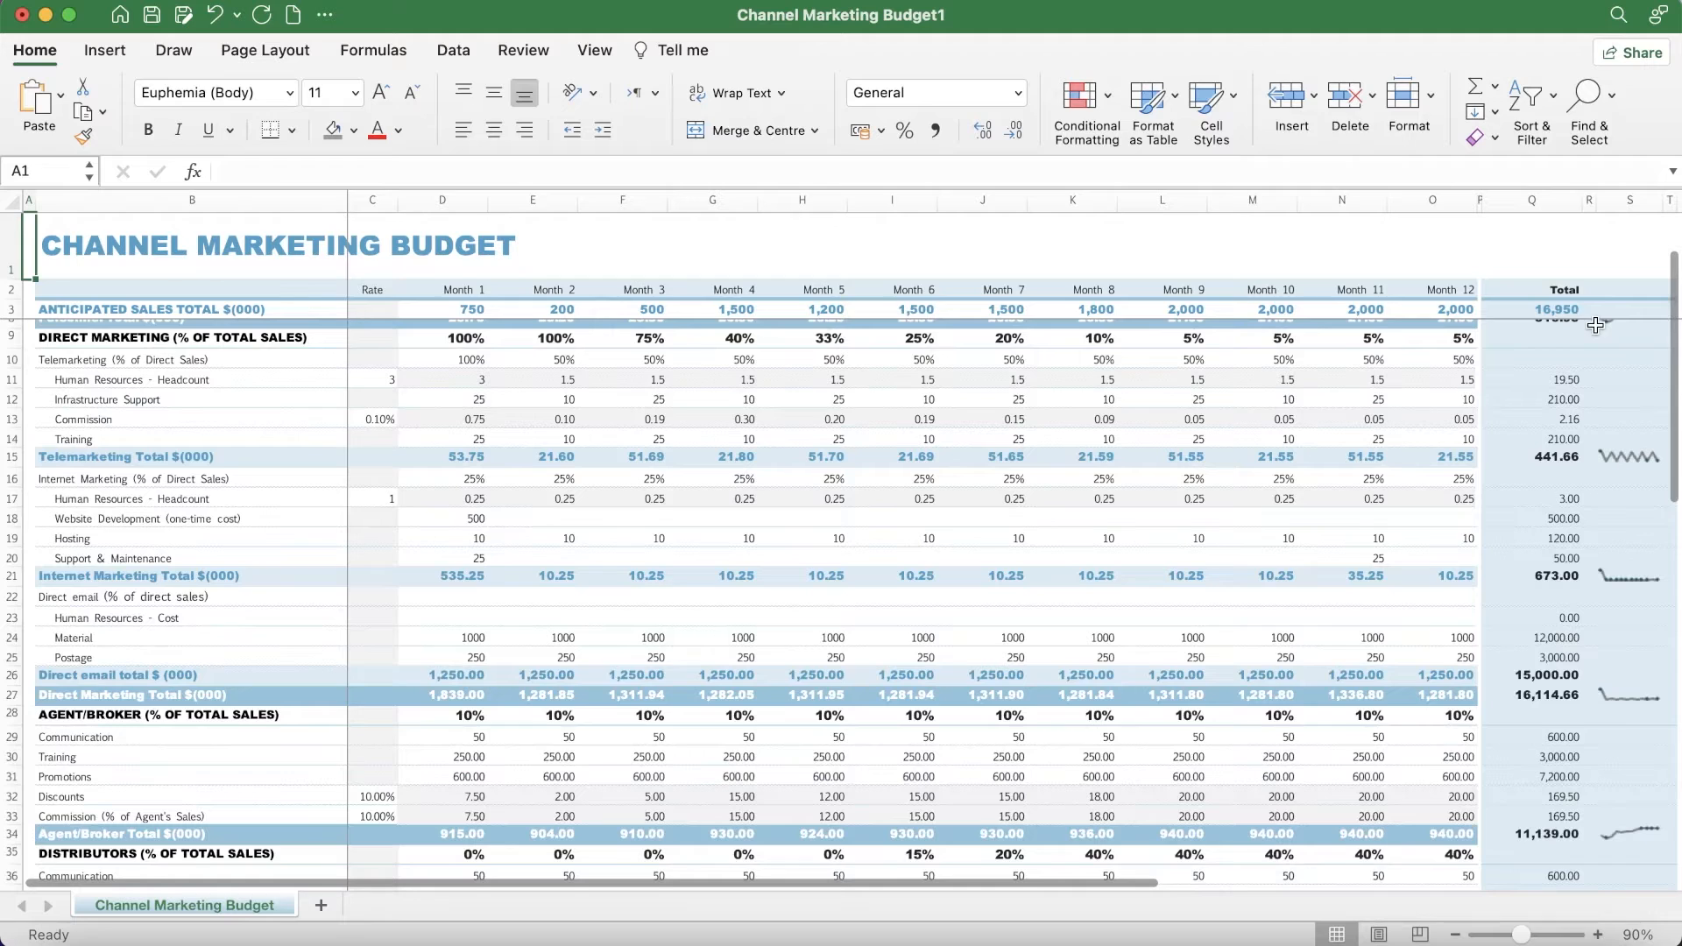
{"action": "scroll", "coordinate": [1594, 325], "scroll_direction": "down", "scroll_amount": 5}
{"action": "scroll", "coordinate": [1482, 396], "scroll_direction": "down", "scroll_amount": 3}
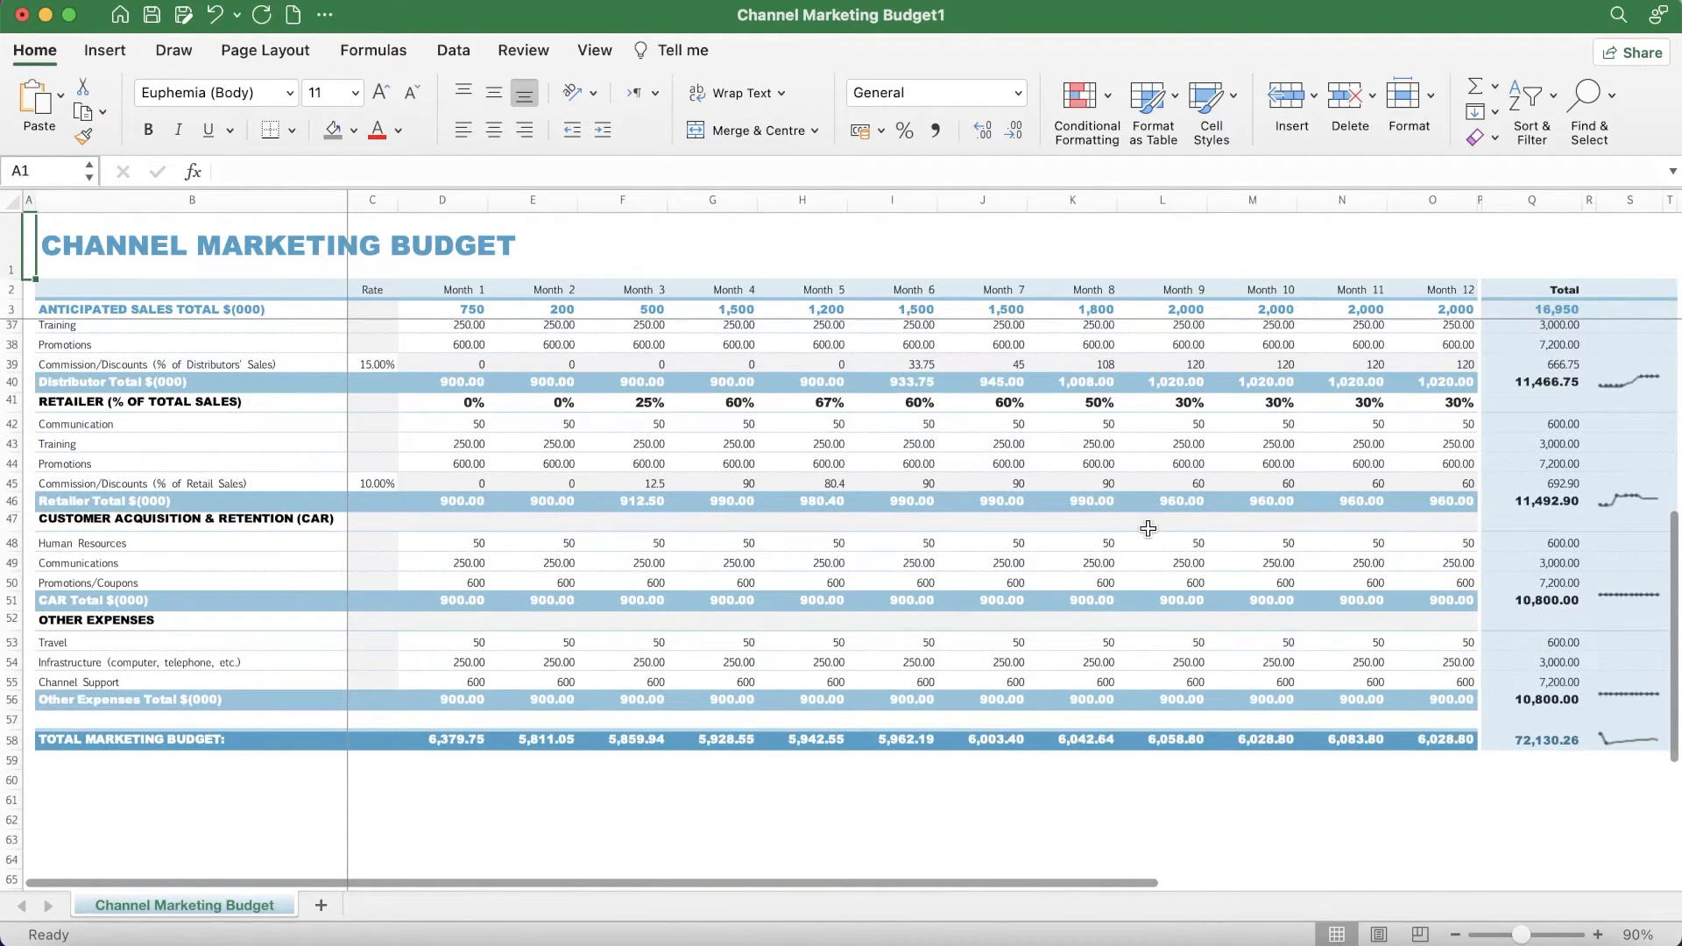
{"action": "scroll", "coordinate": [333, 359], "scroll_direction": "up", "scroll_amount": 7}
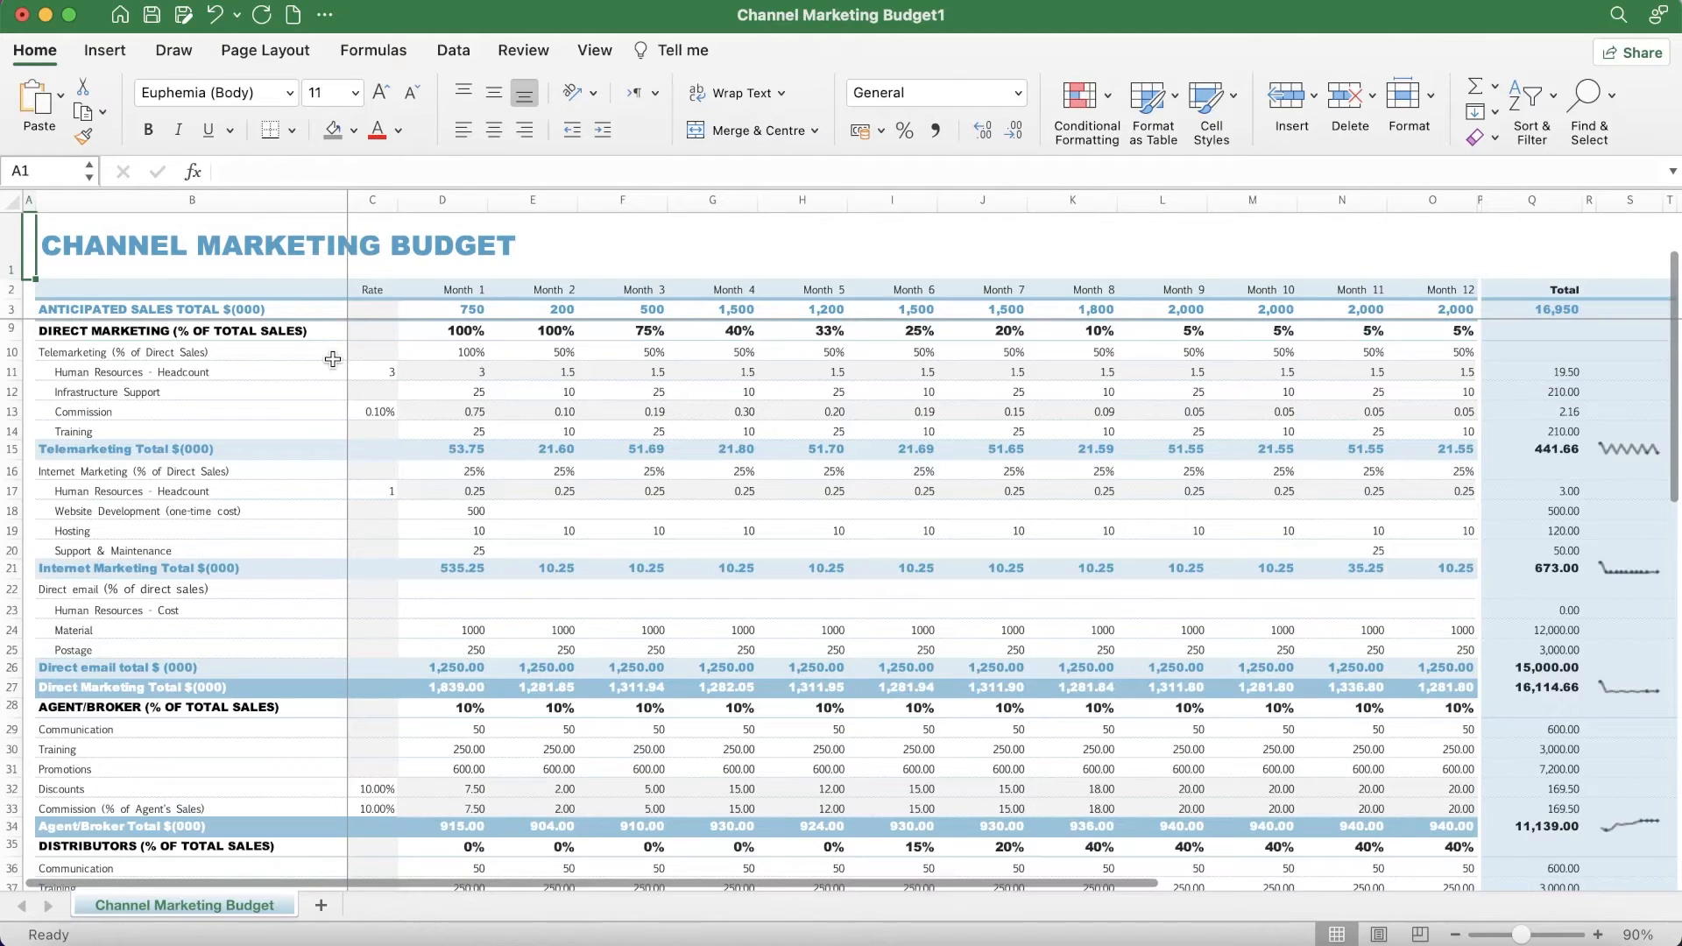
{"action": "scroll", "coordinate": [593, 496], "scroll_direction": "down", "scroll_amount": 3}
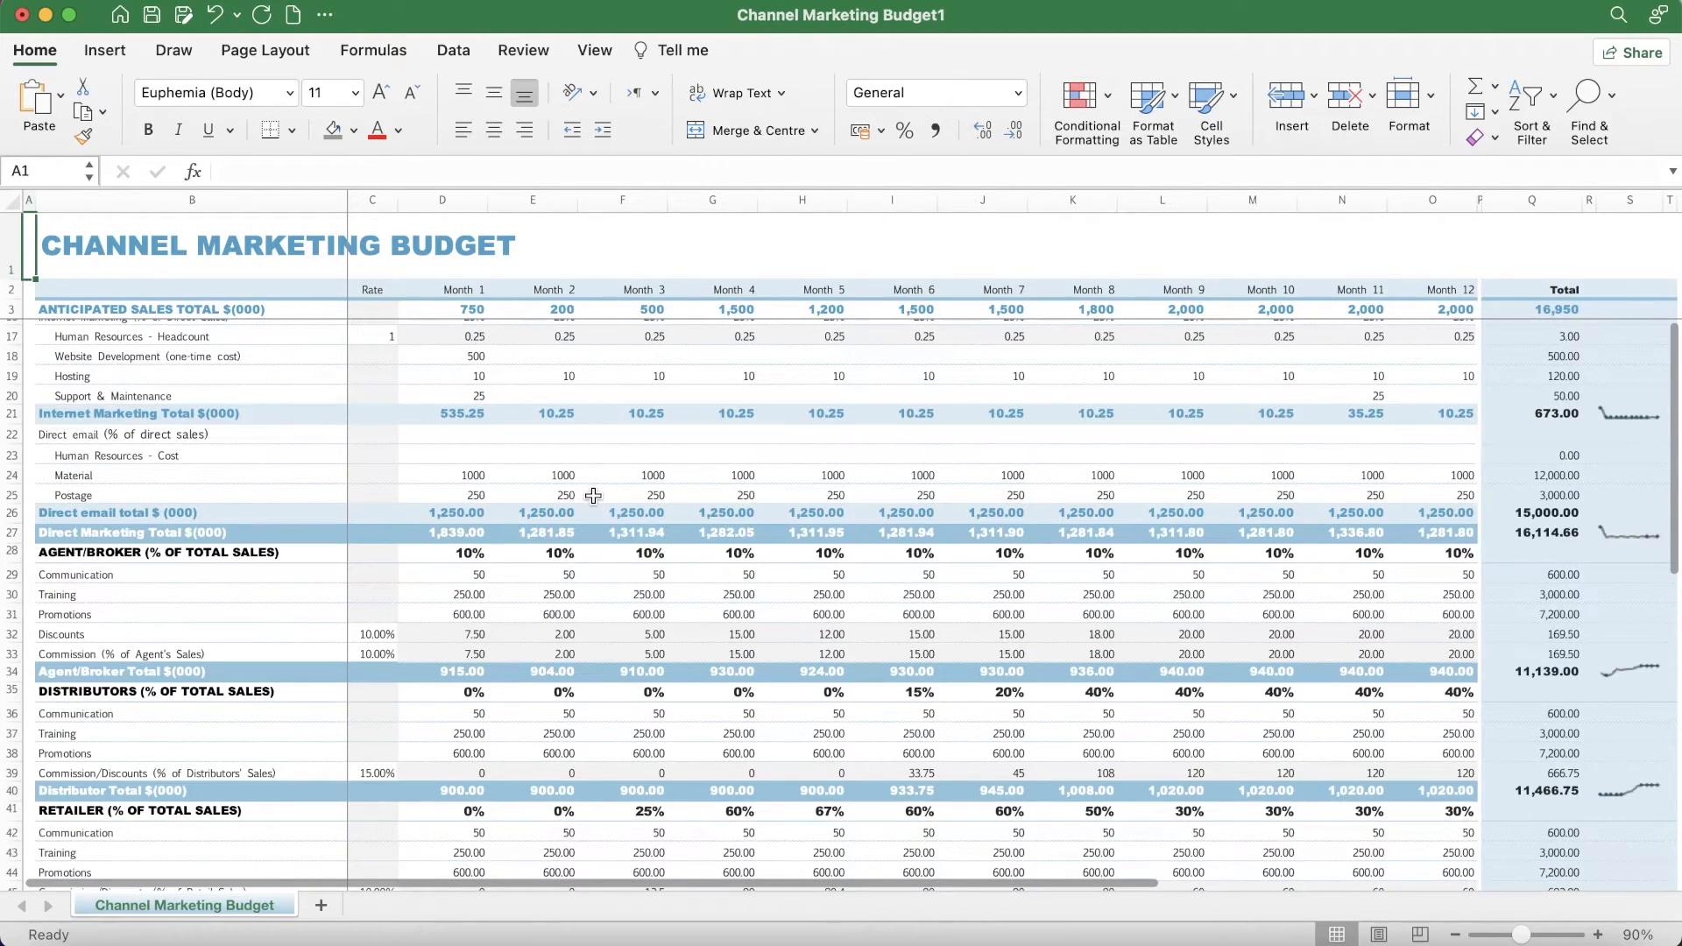
{"action": "scroll", "coordinate": [593, 496], "scroll_direction": "down", "scroll_amount": 6}
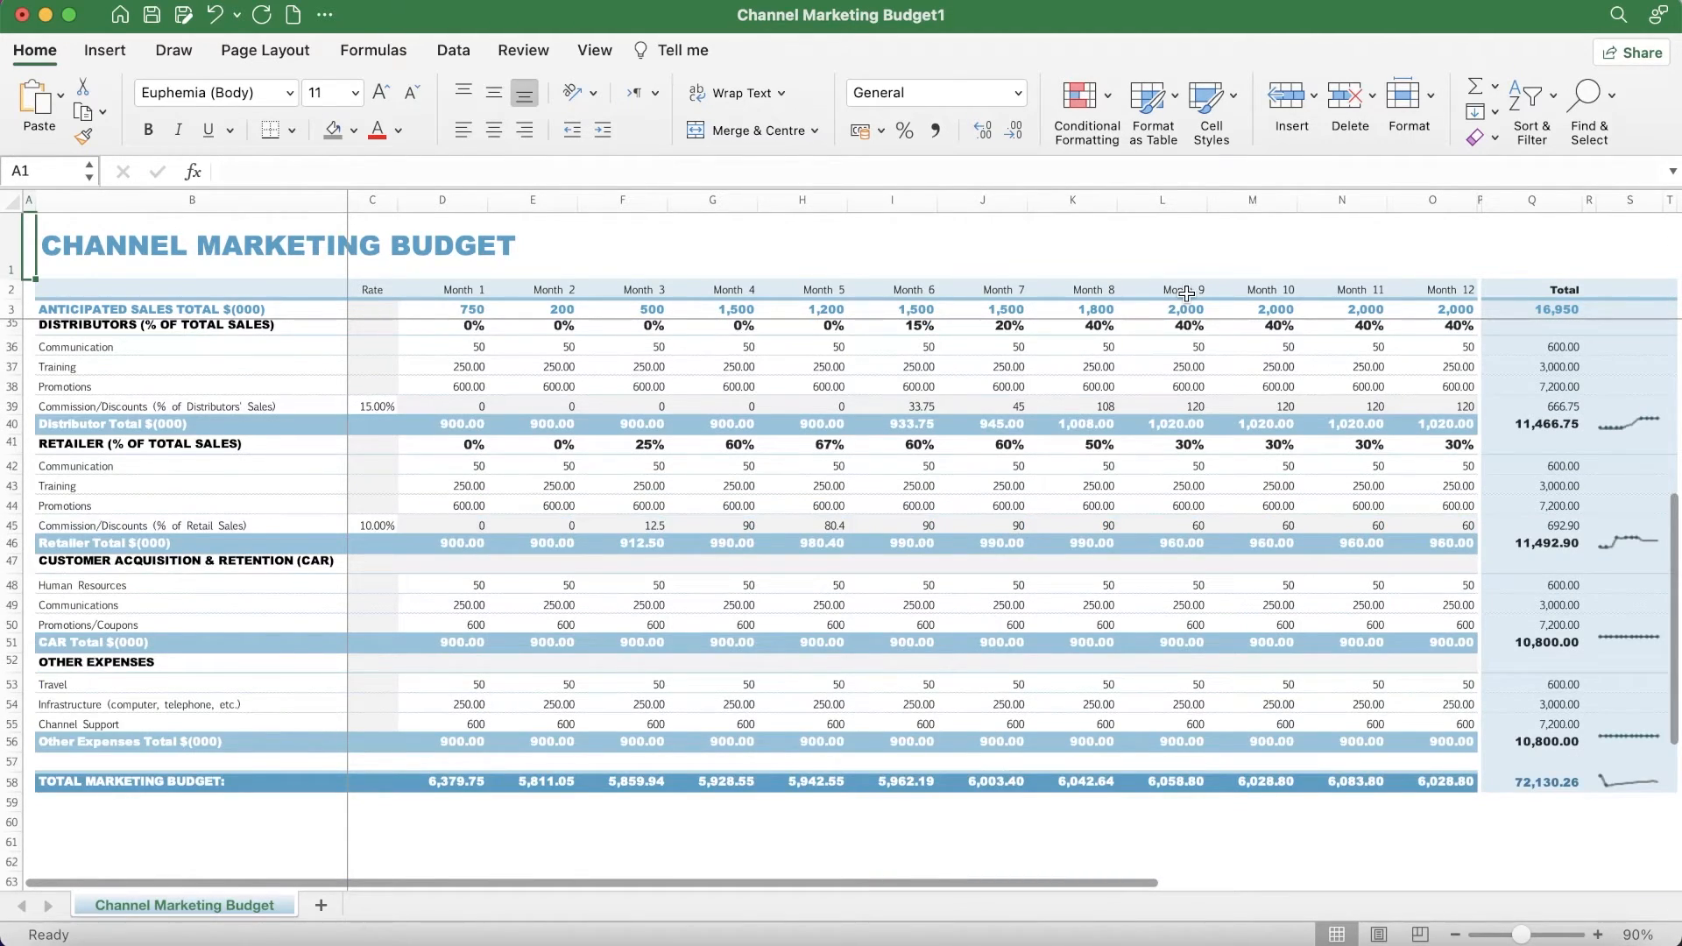
{"action": "left_click_drag", "start_coordinate": [1186, 293], "coordinate": [1186, 308]}
Step: Add up the Month 9 column in cell L61, below the total marketing budget row, with a SUM formula over L3:L58
{"action": "scroll", "coordinate": [1246, 678], "scroll_direction": "down", "scroll_amount": 15}
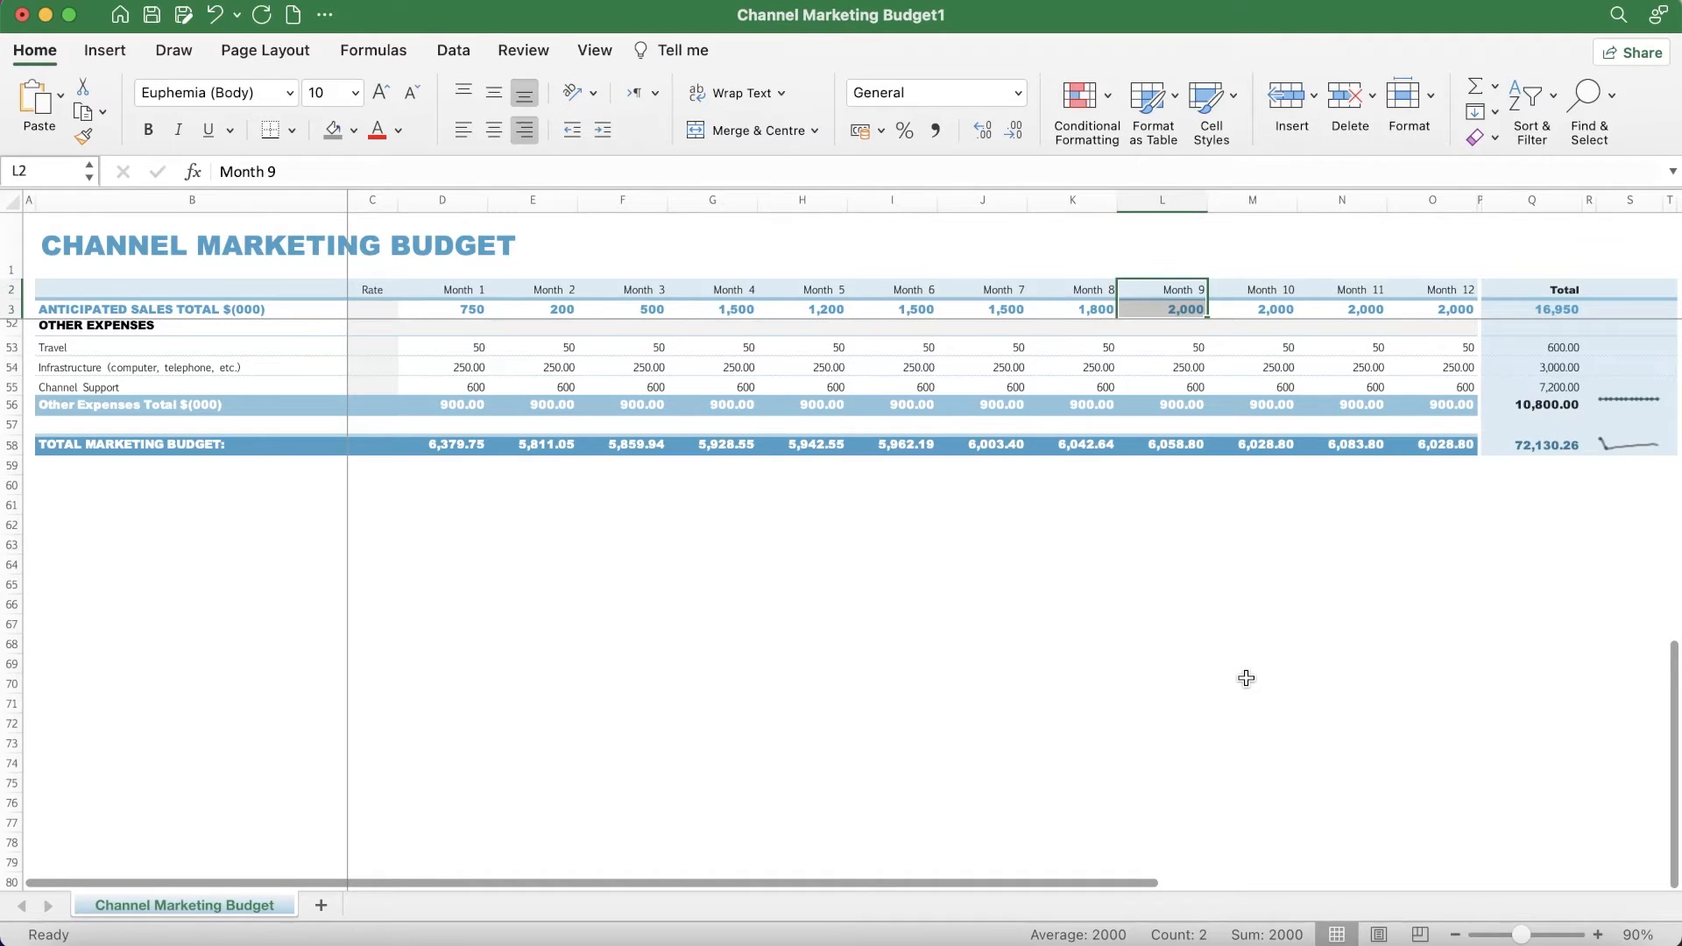
{"action": "scroll", "coordinate": [1246, 678], "scroll_direction": "down", "scroll_amount": 2}
{"action": "left_click", "coordinate": [1163, 397]}
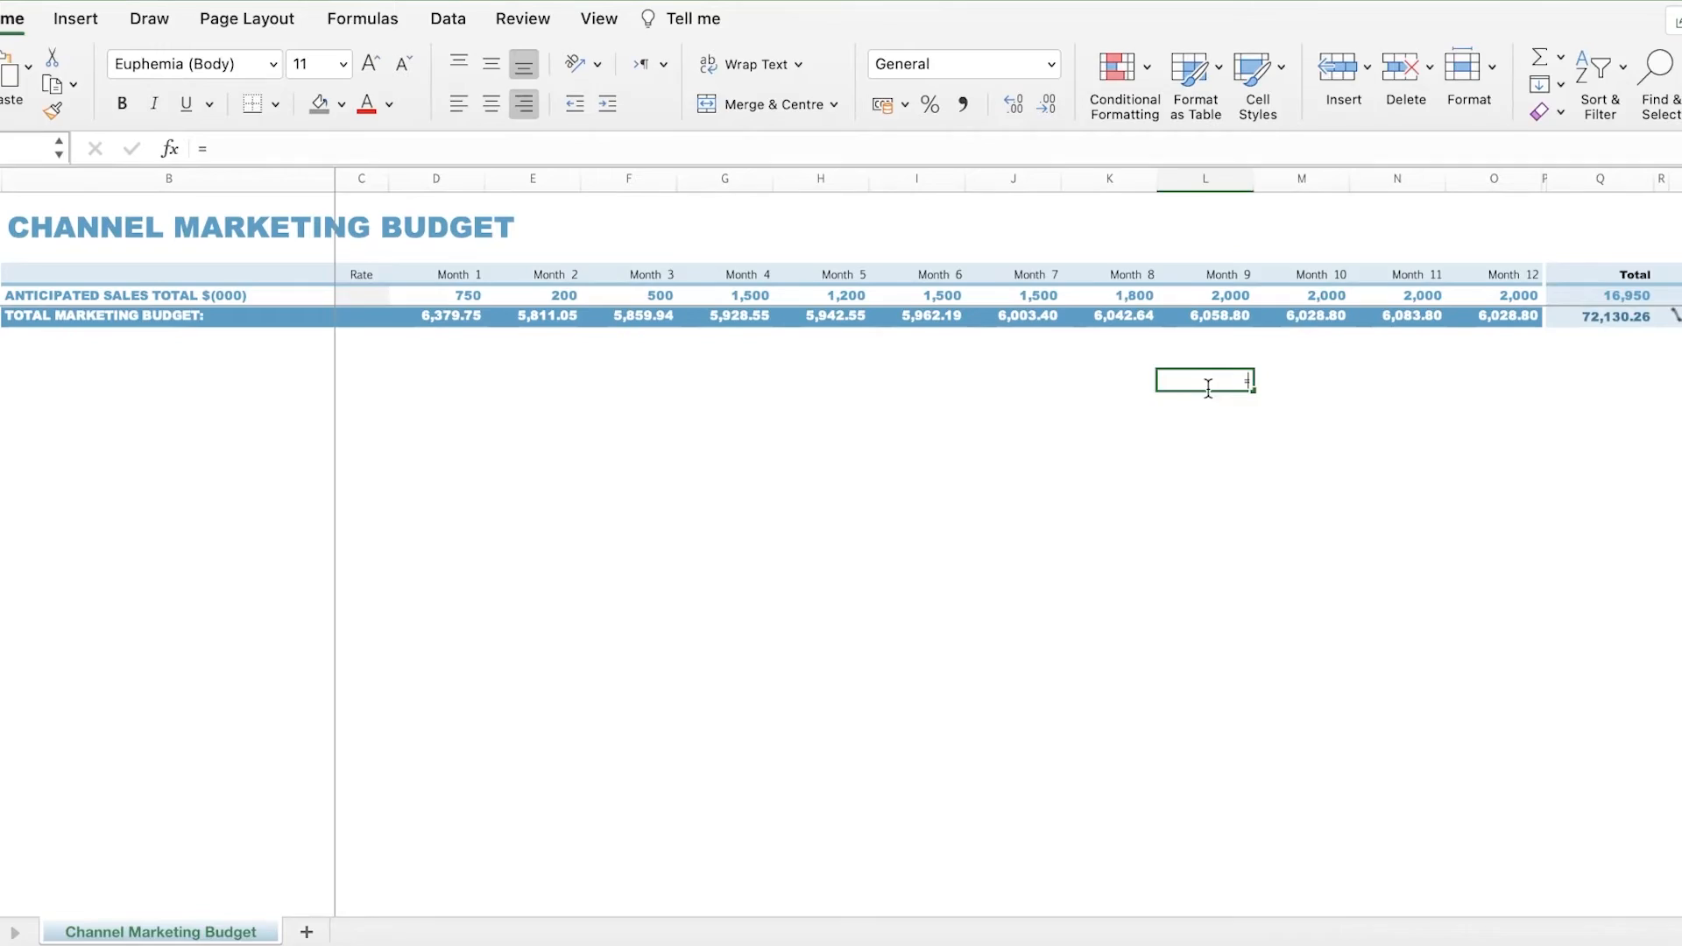
{"action": "type", "text": "su"}
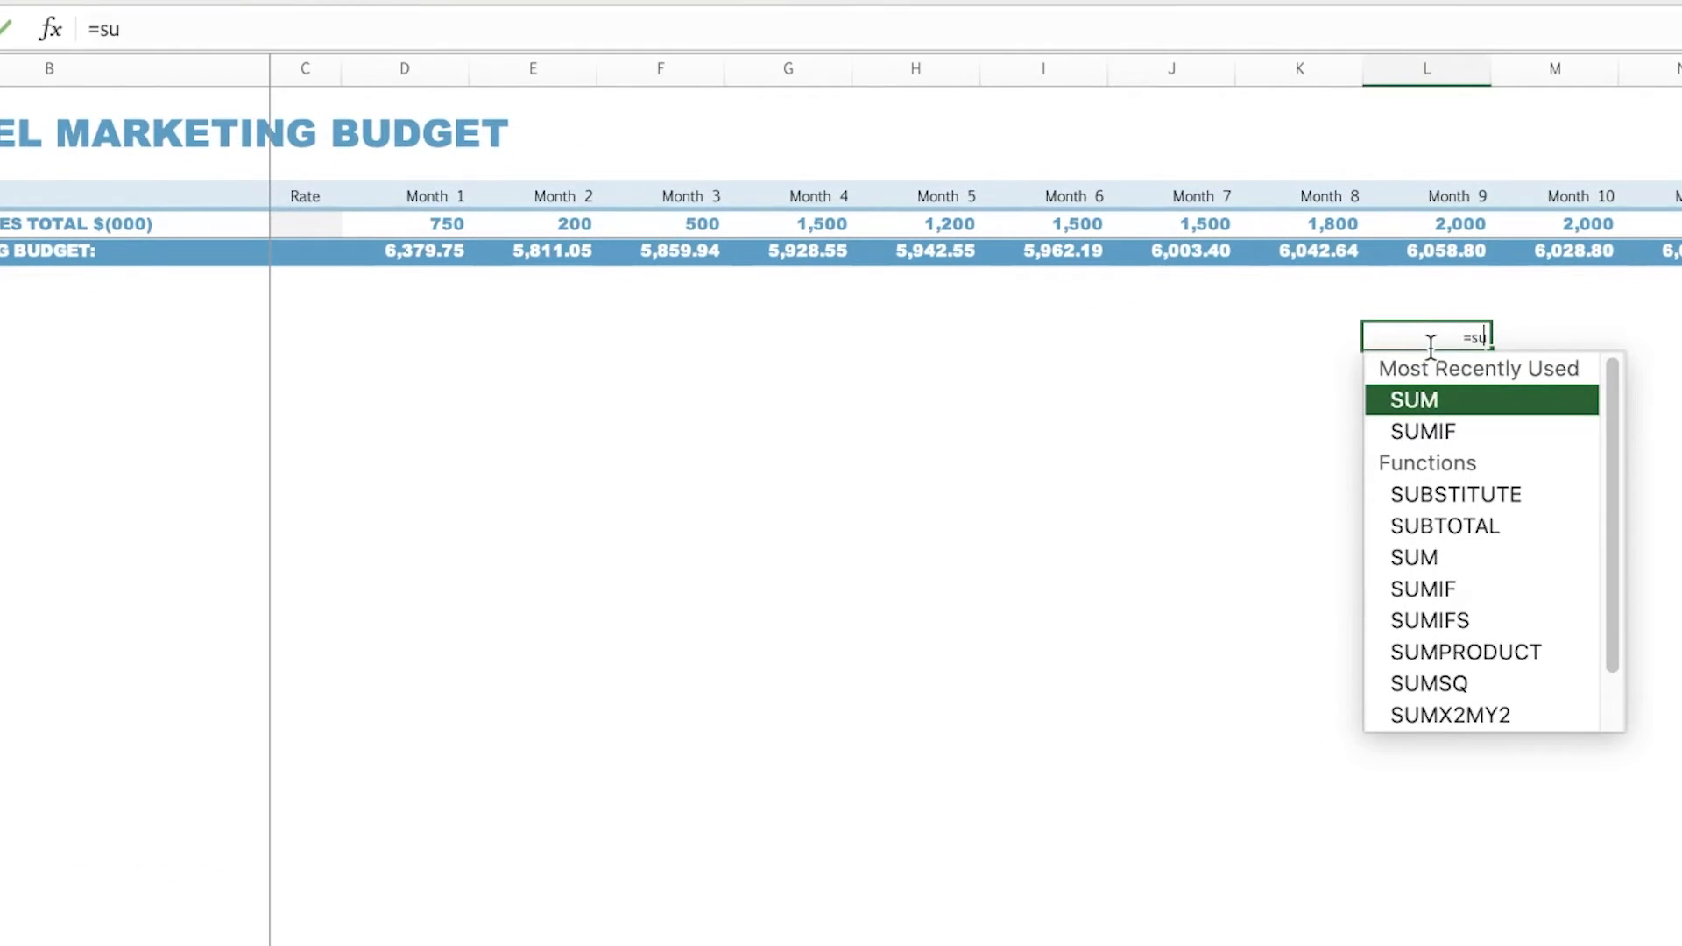
{"action": "type", "text": "m"}
{"action": "double_click", "coordinate": [1505, 396]}
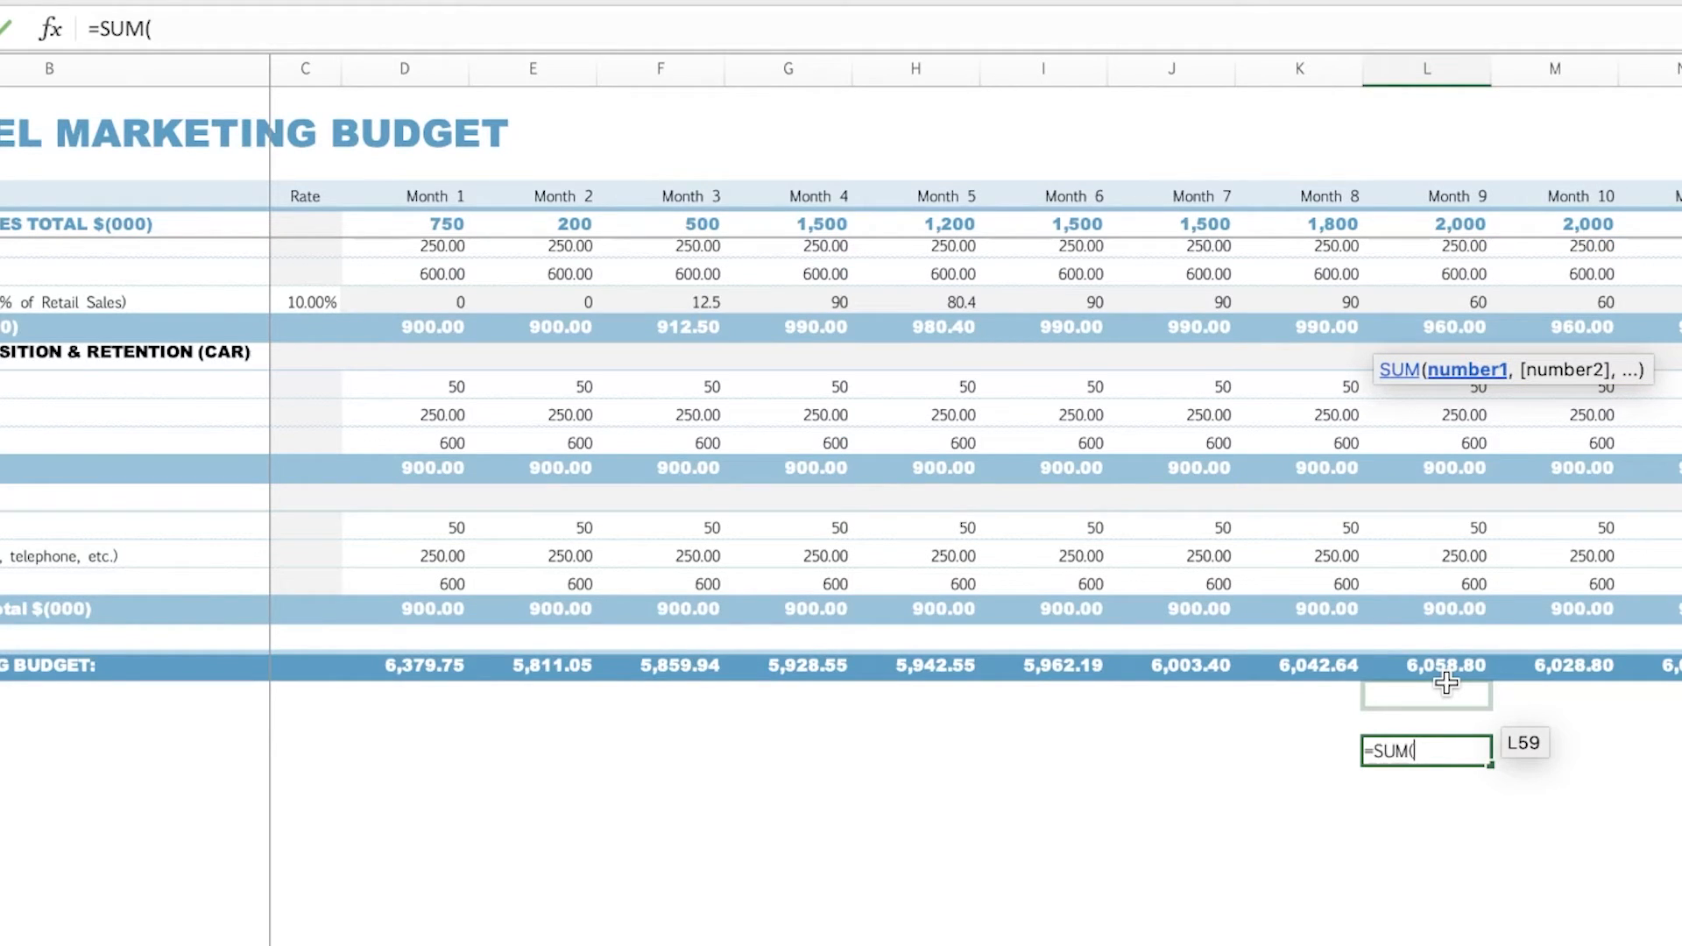
{"action": "left_click_drag", "start_coordinate": [1447, 682], "coordinate": [1455, 87]}
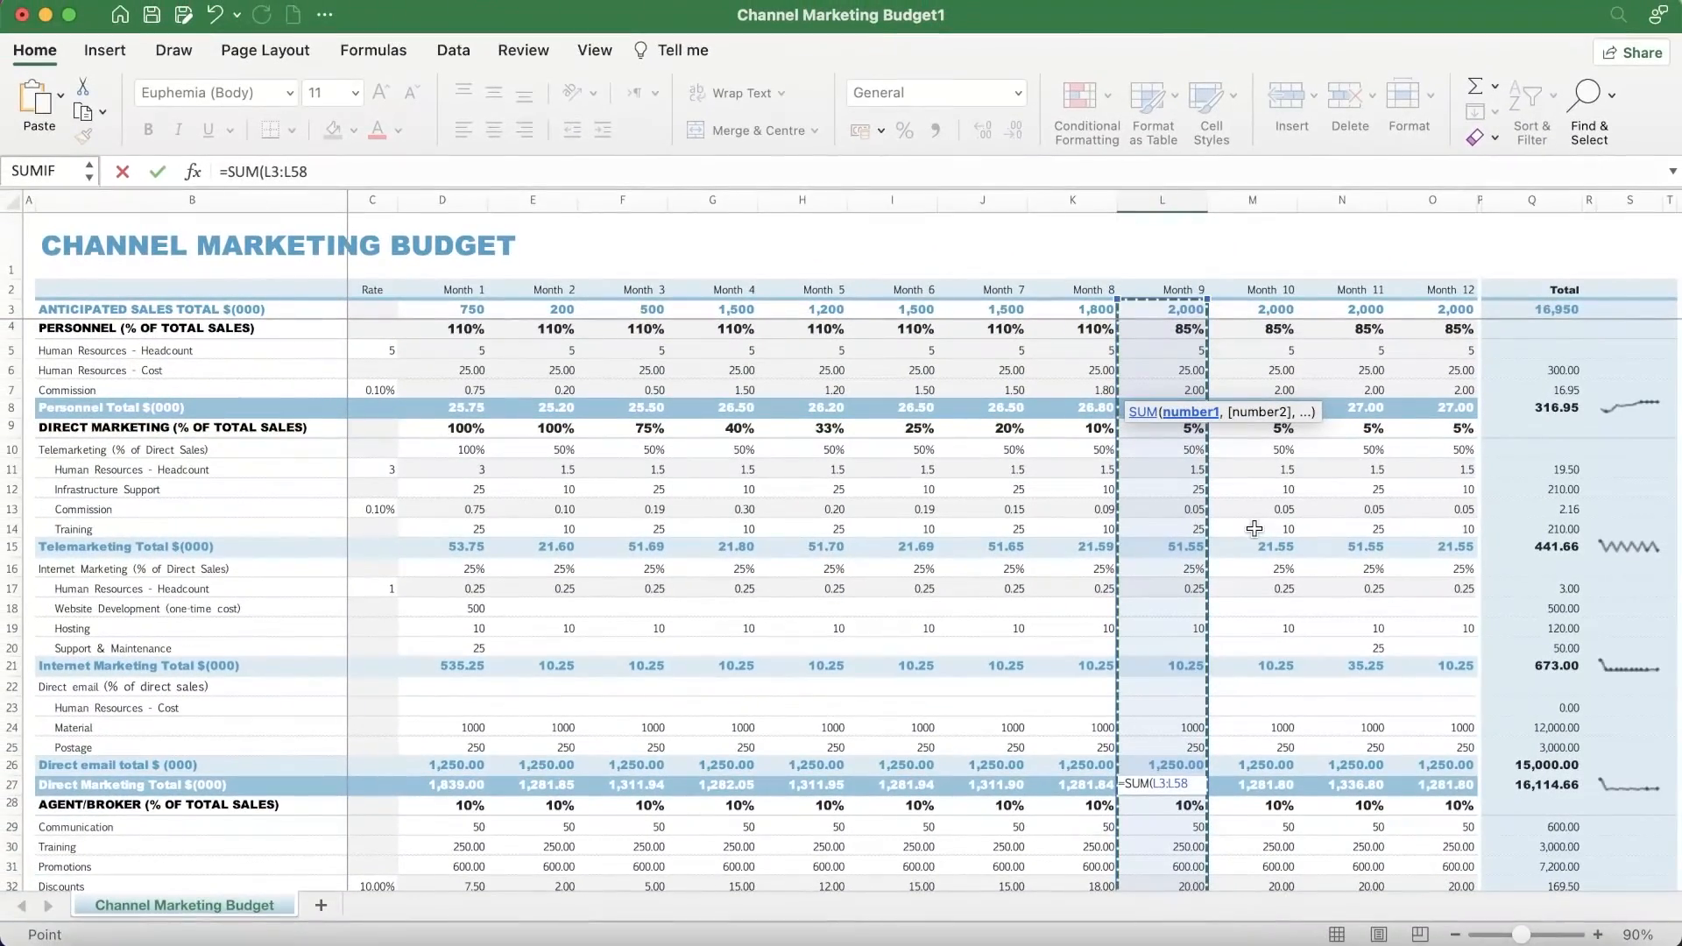
{"action": "key", "text": "Return"}
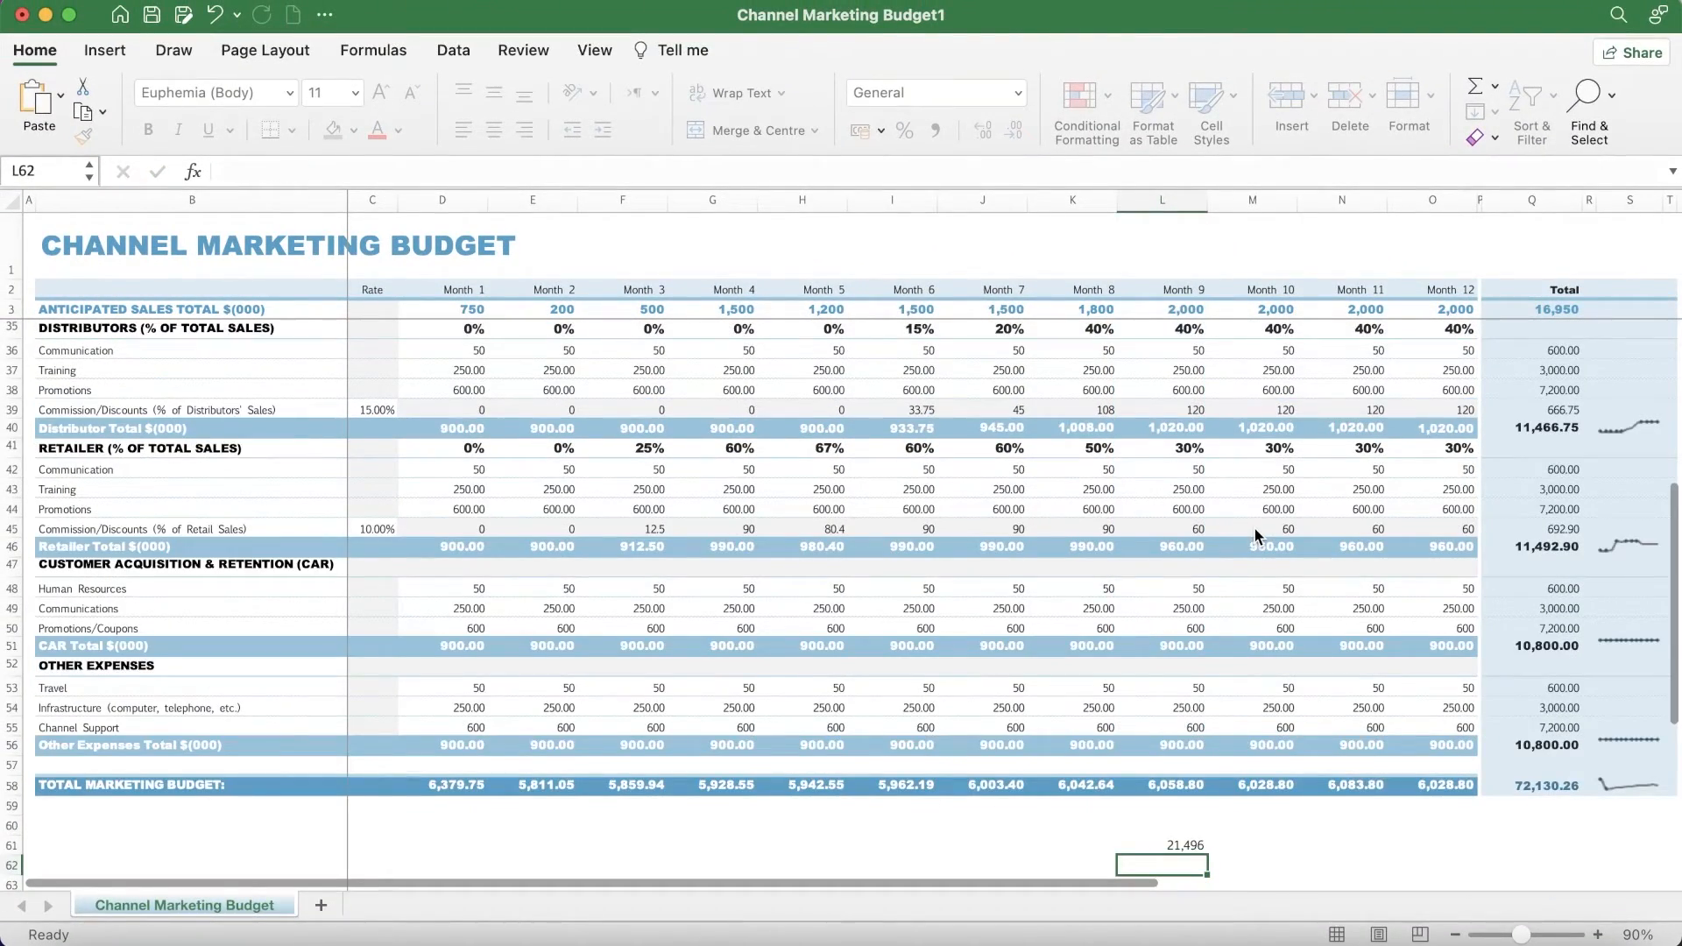